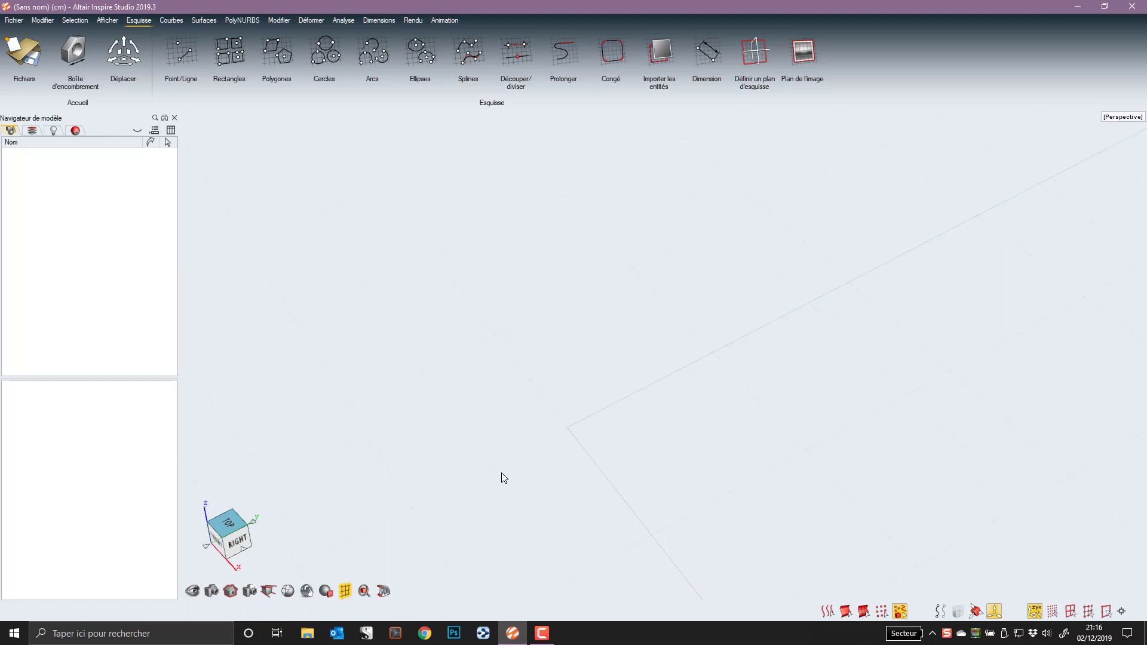
Step: Sketch a centre rectangle of about 14.3 by 14.8 cm on the top plane, centred on the origin
{"action": "left_click", "coordinate": [226, 521]}
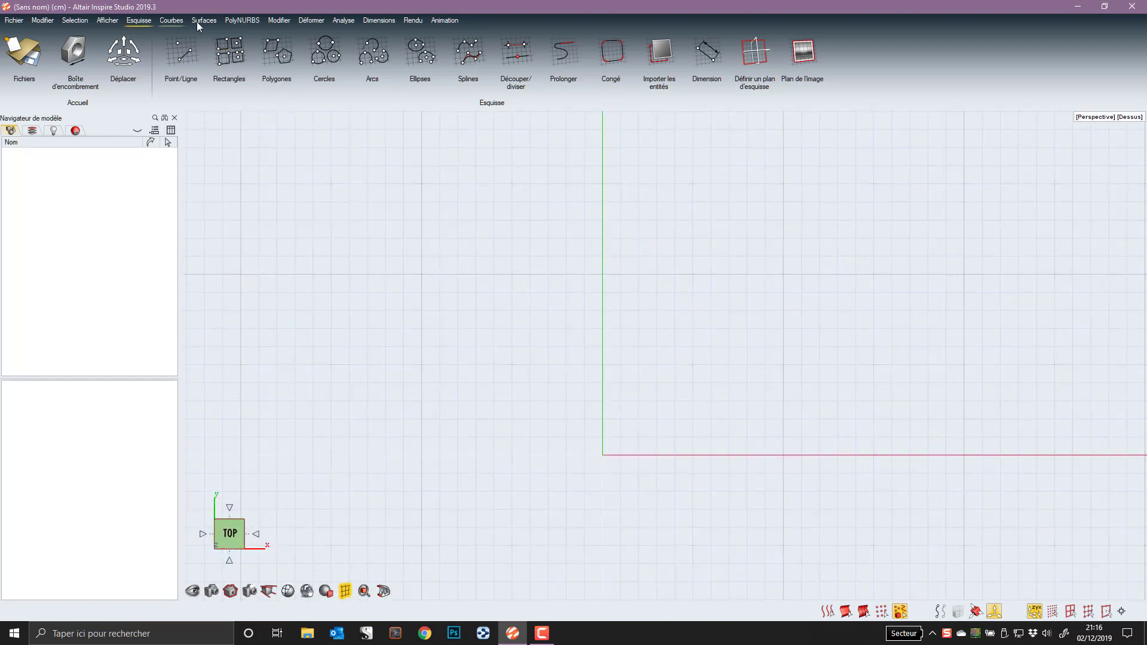
{"action": "left_click", "coordinate": [236, 42]}
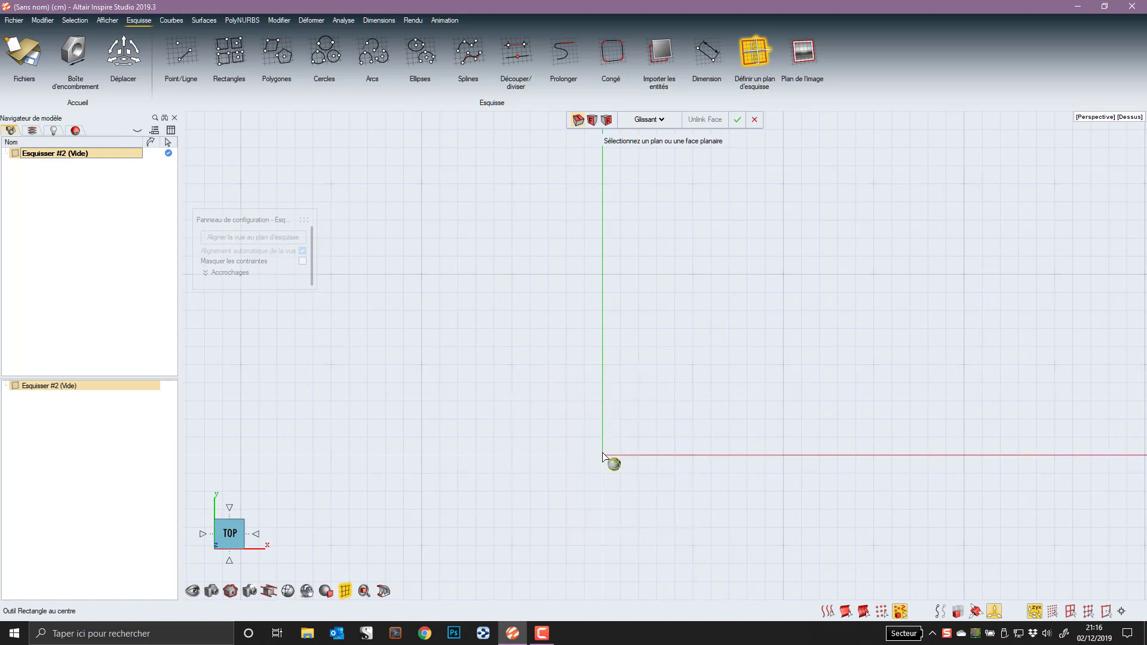
{"action": "left_click", "coordinate": [602, 453]}
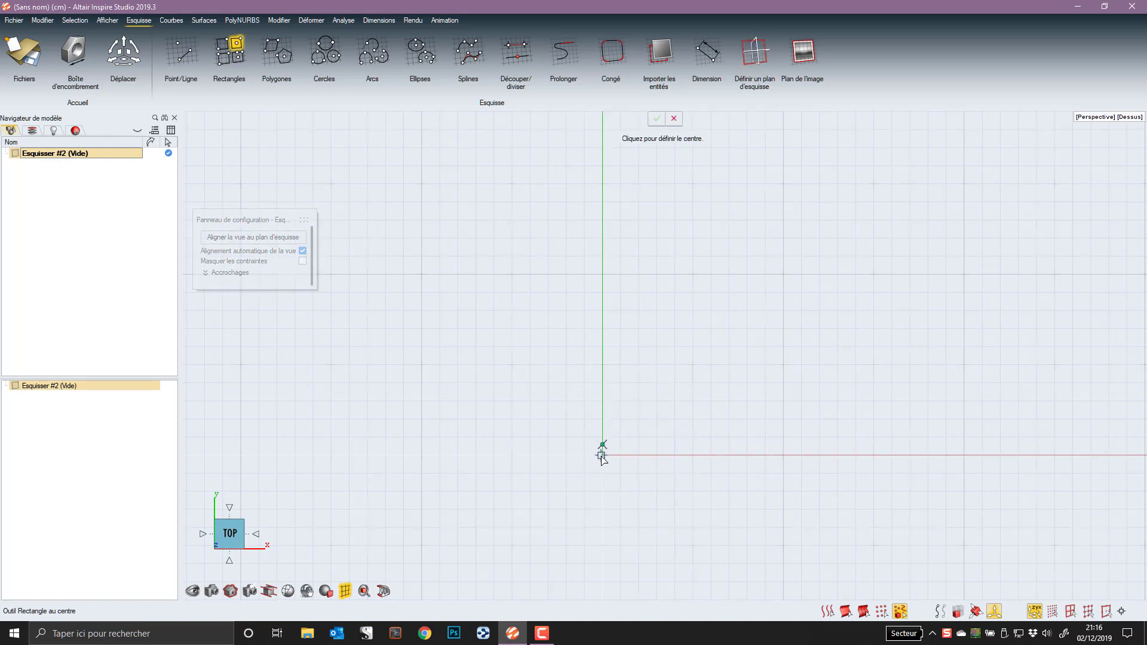
{"action": "left_click", "coordinate": [602, 456]}
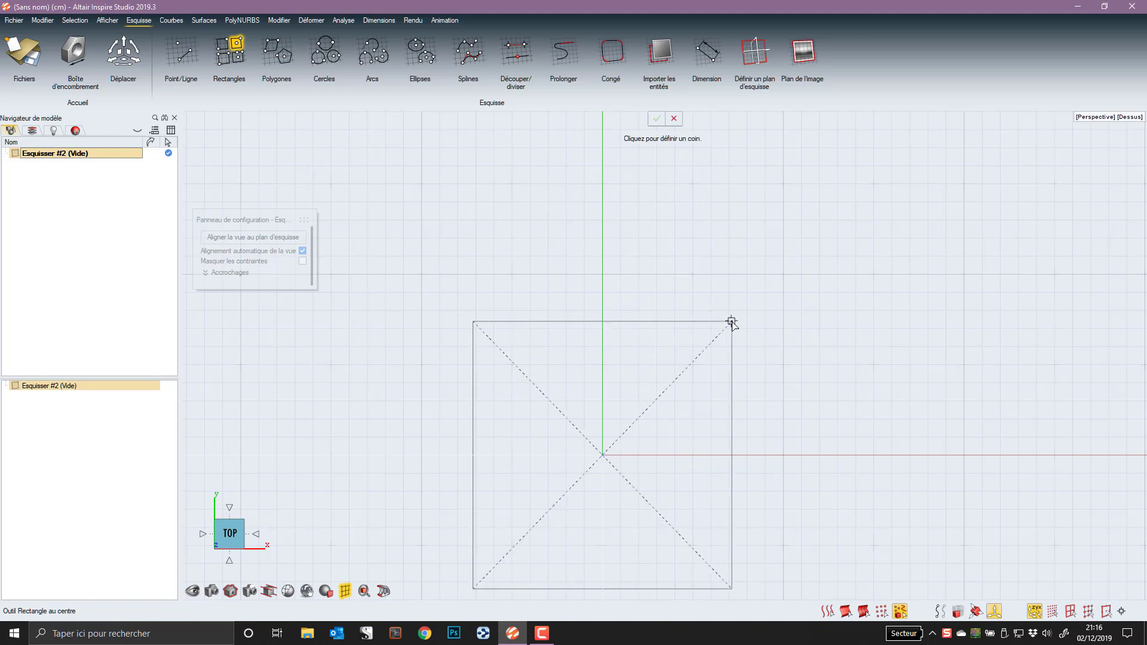
{"action": "left_click", "coordinate": [730, 322]}
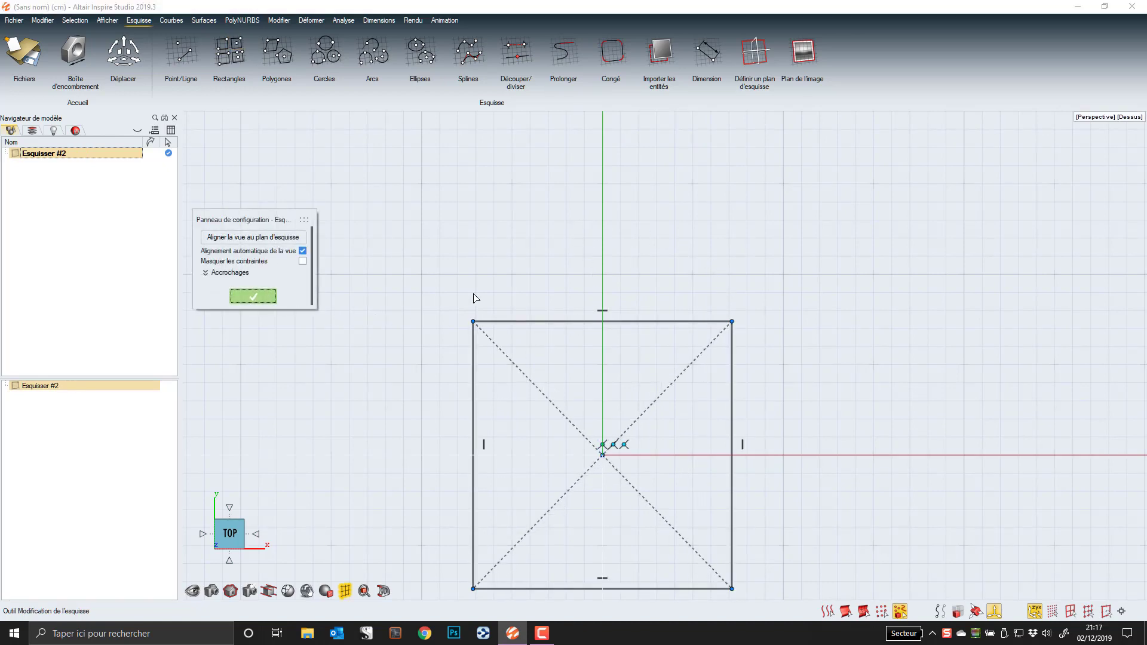
Step: Set the rectangle's horizontal and vertical sides to 10 cm each and finish the sketch
{"action": "left_click", "coordinate": [514, 322]}
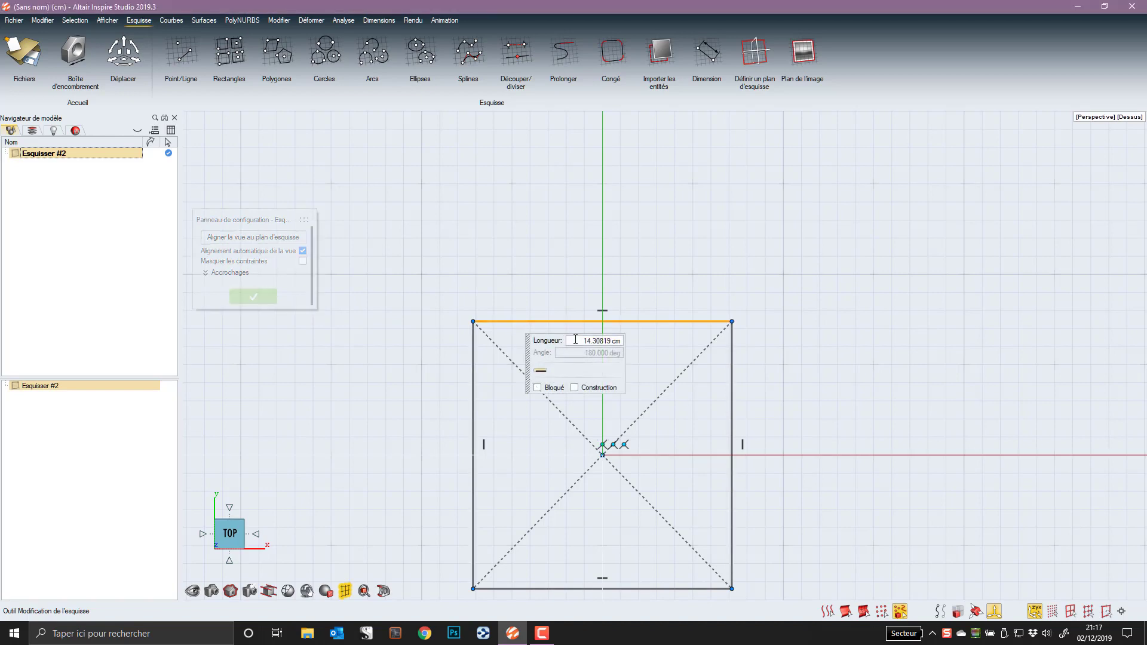
{"action": "left_click", "coordinate": [575, 339]}
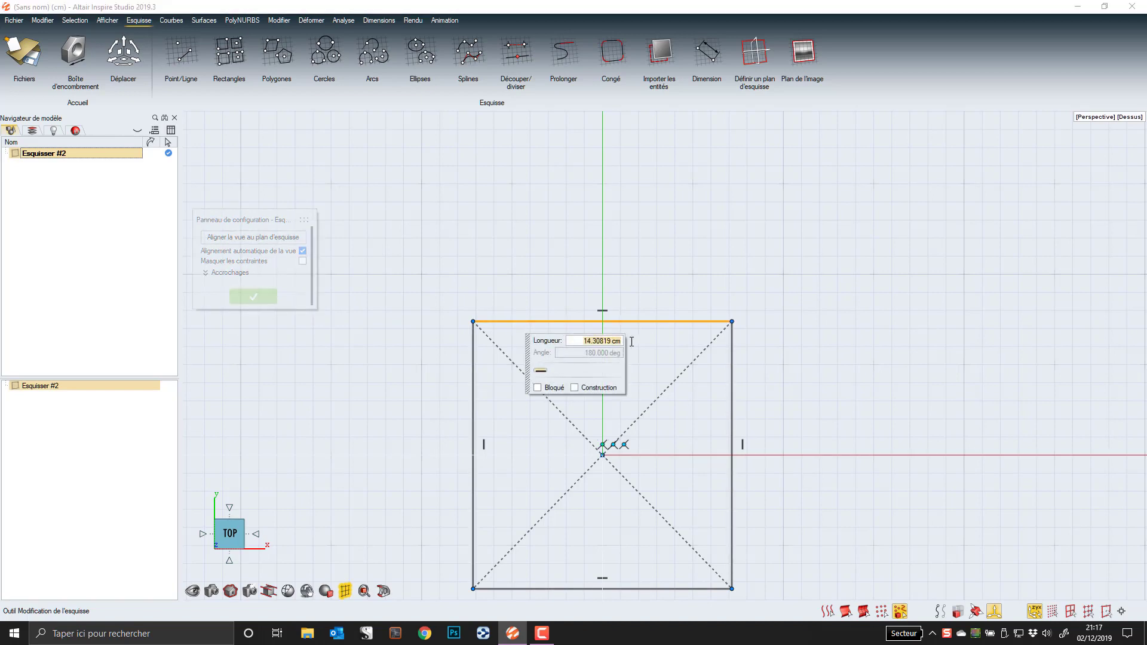
{"action": "type", "text": "10"}
{"action": "left_click", "coordinate": [731, 380]}
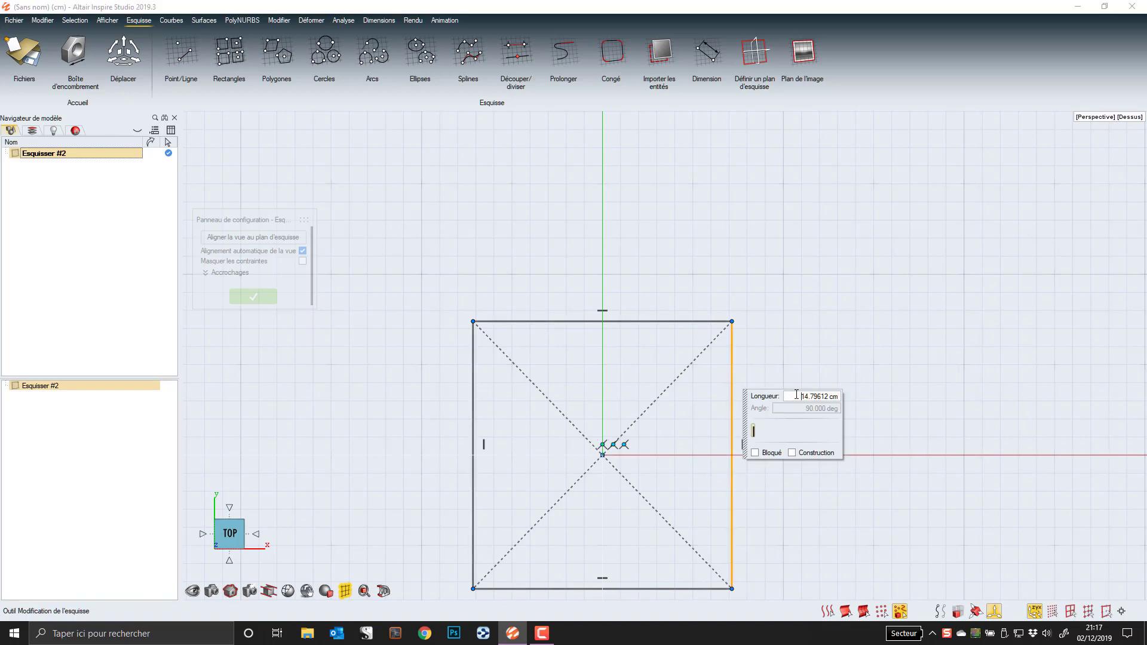
{"action": "type", "text": "10"}
{"action": "key", "text": "Return"}
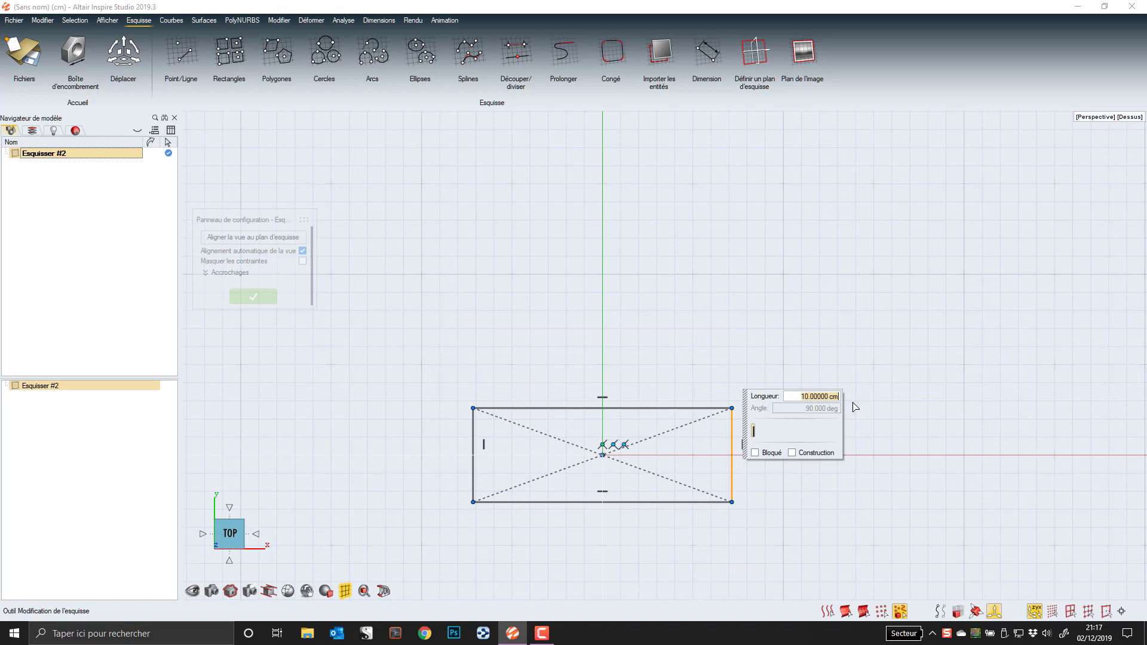
{"action": "left_click", "coordinate": [641, 410]}
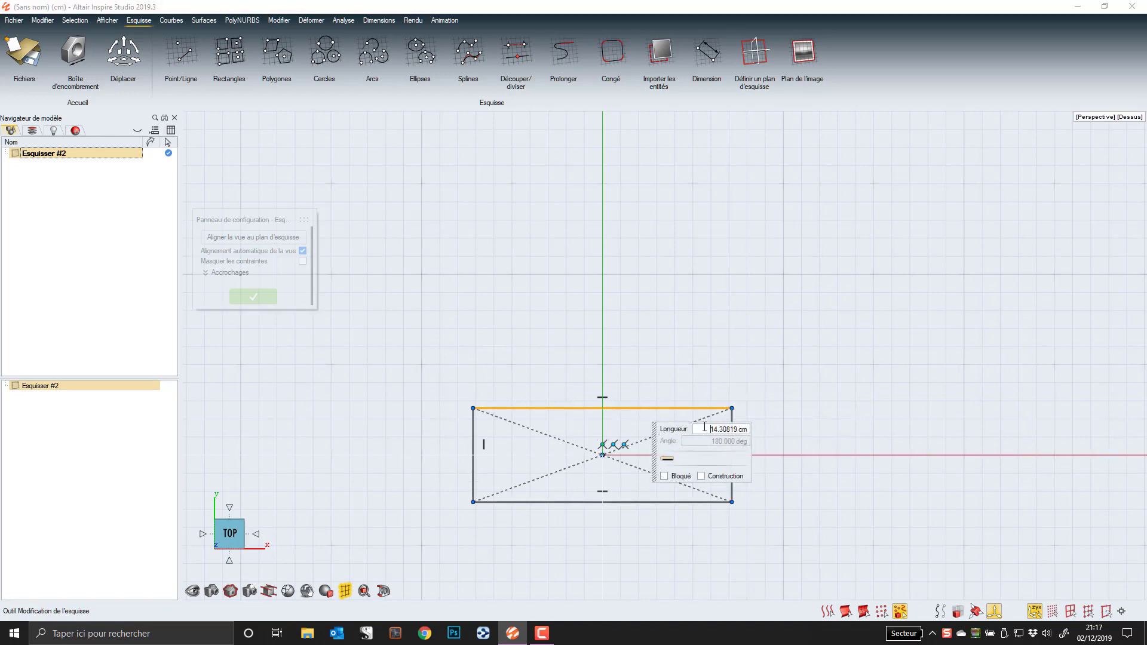
{"action": "type", "text": "10"}
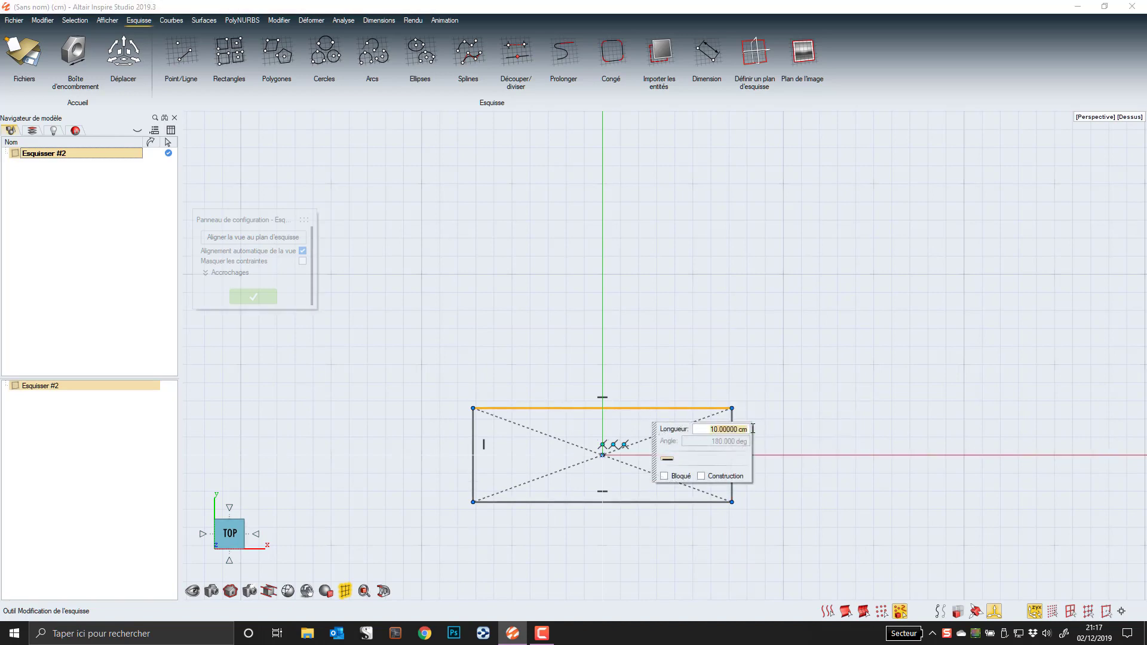
{"action": "key", "text": "Return"}
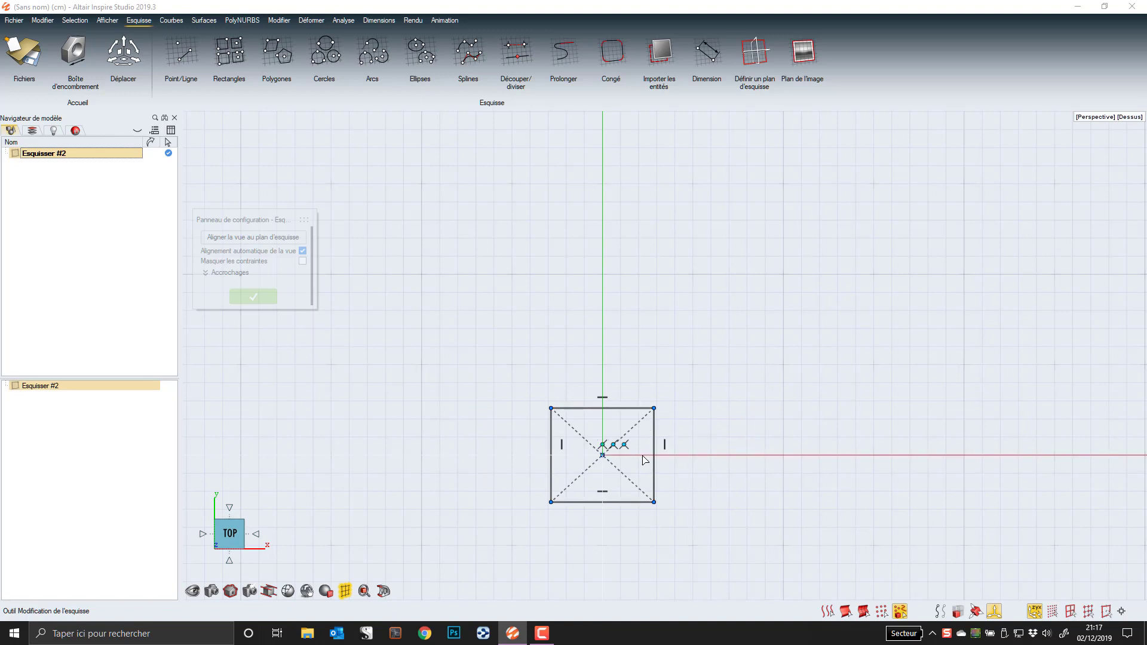
{"action": "scroll", "coordinate": [643, 461], "scroll_direction": "up", "scroll_amount": 4}
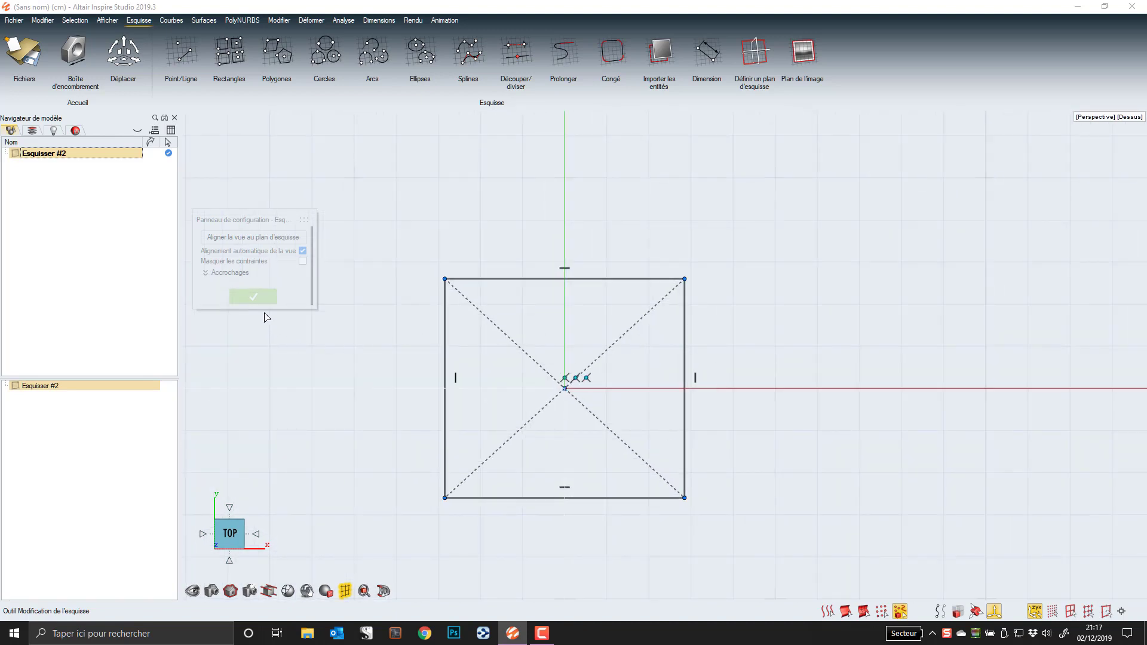
{"action": "left_click", "coordinate": [248, 300]}
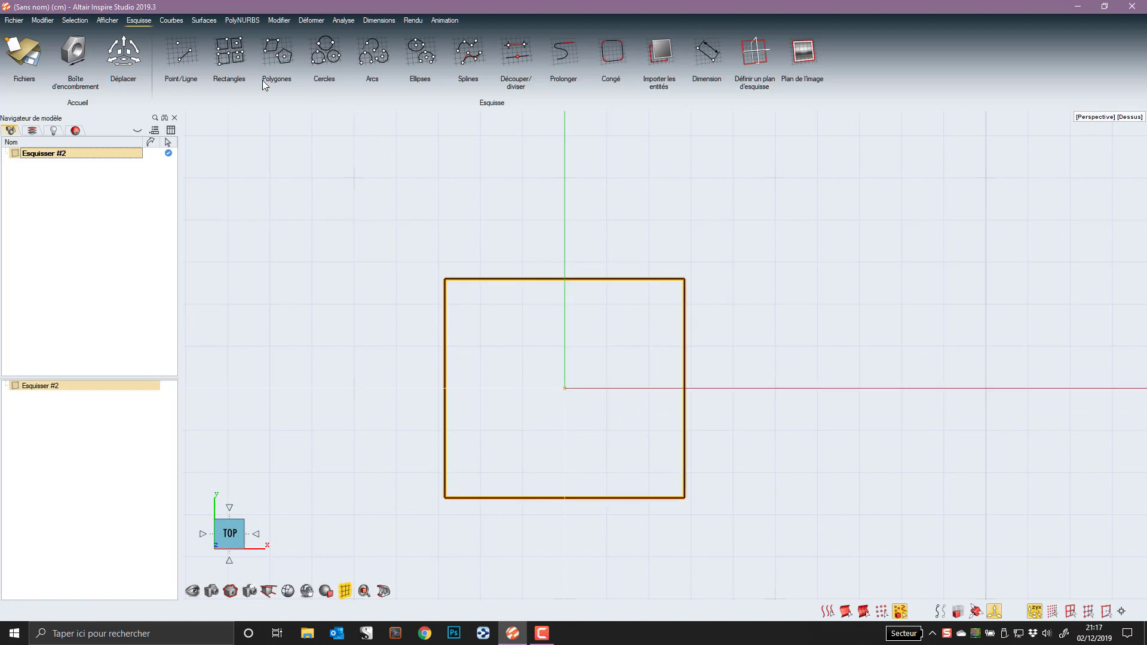
Step: Extrude the square sketch upward with a distance of 3 cm
{"action": "left_click", "coordinate": [203, 21]}
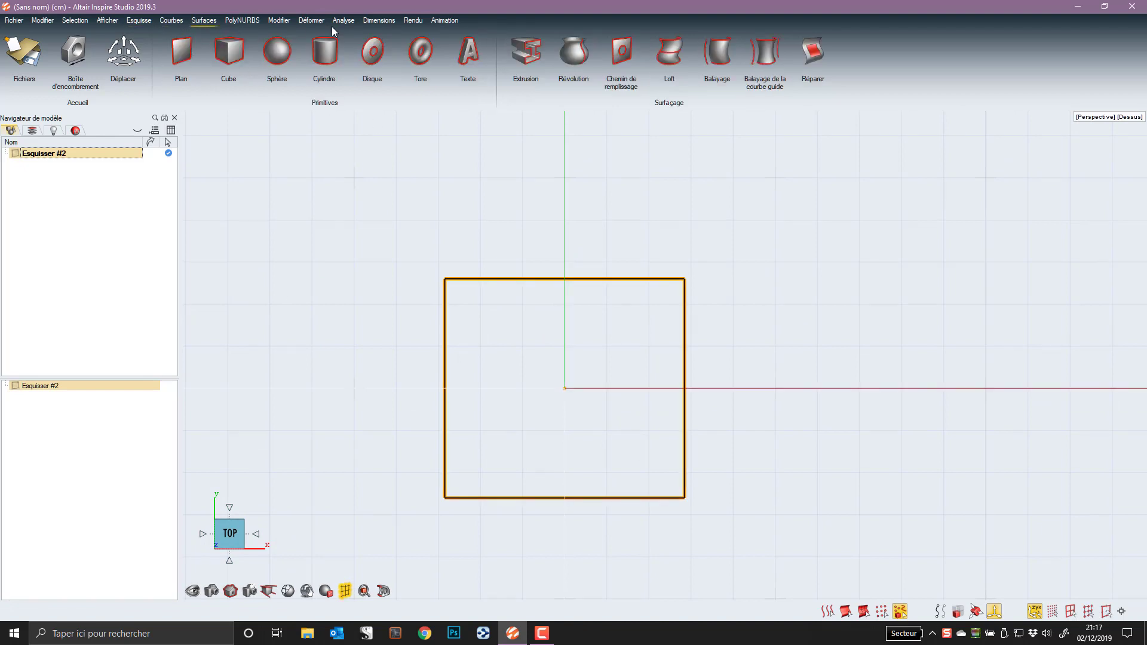
{"action": "left_click", "coordinate": [521, 58]}
{"action": "left_click", "coordinate": [574, 279]}
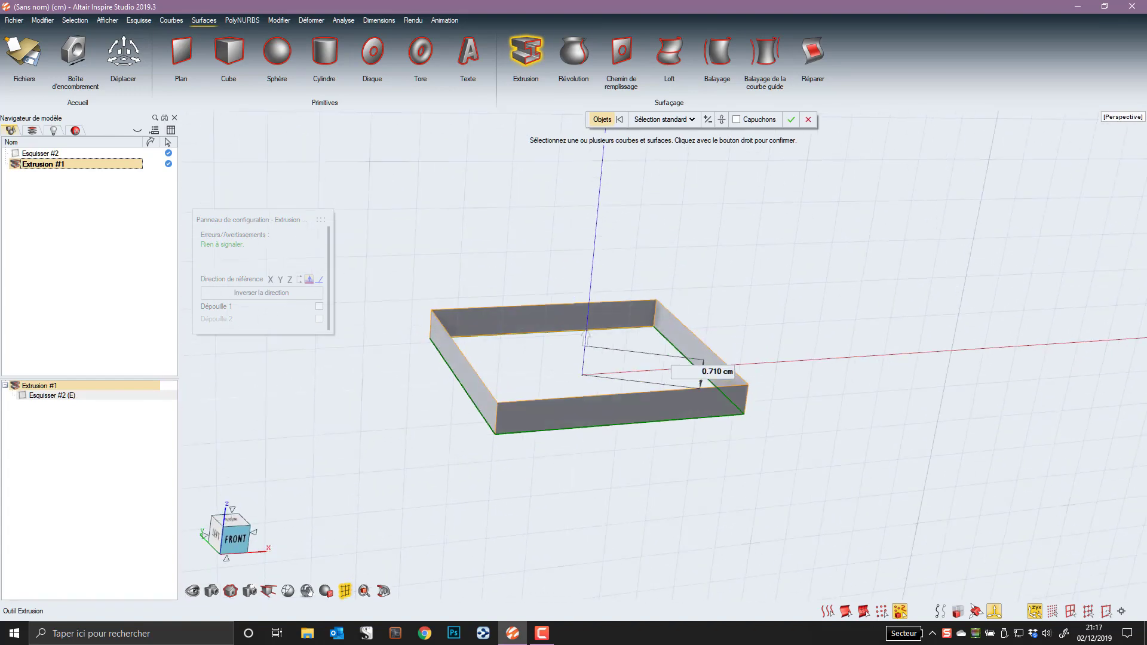
{"action": "left_click_drag", "start_coordinate": [584, 314], "coordinate": [587, 217]}
{"action": "left_click", "coordinate": [692, 319]}
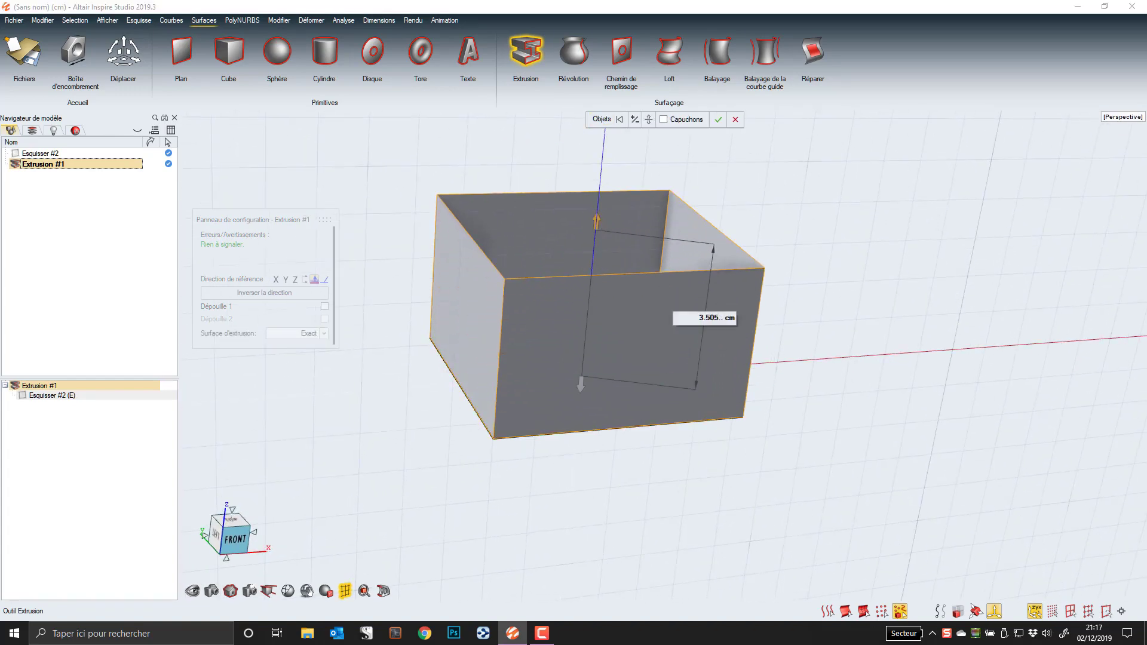
{"action": "left_click", "coordinate": [692, 318]}
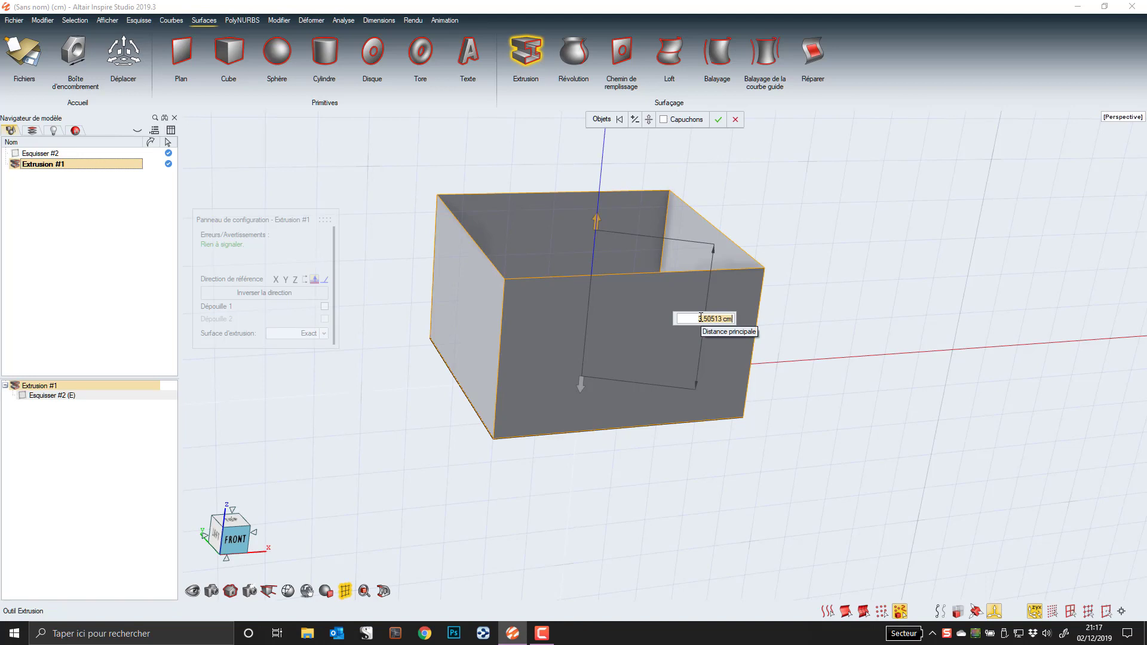
{"action": "type", "text": "3"}
{"action": "key", "text": "Return"}
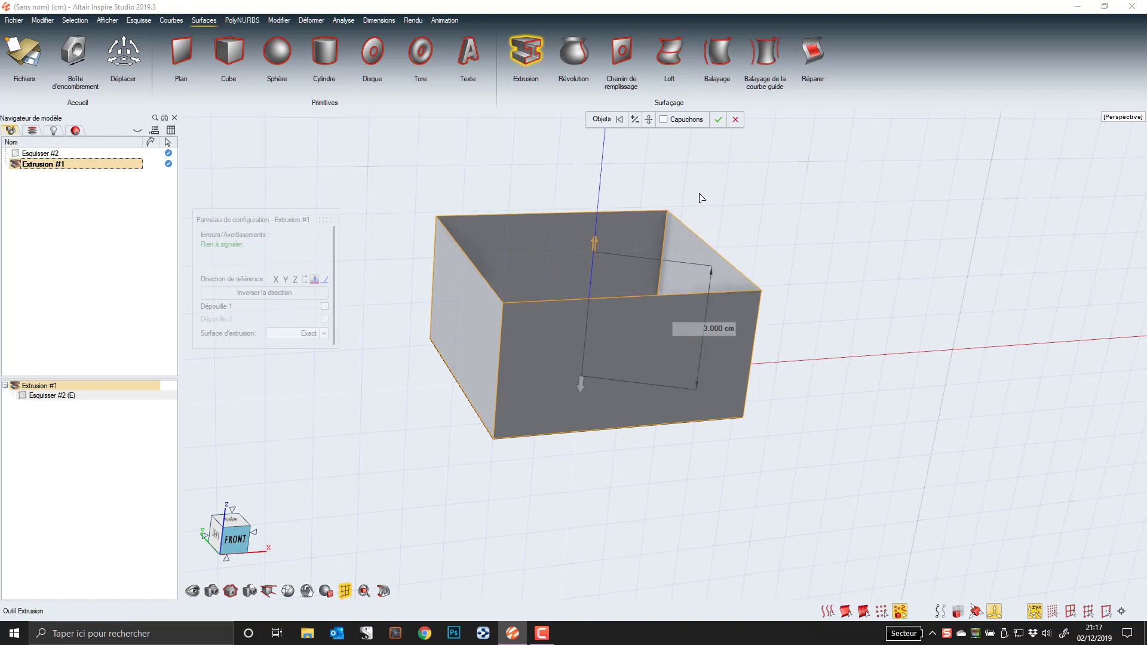
Step: Cap the extrusion's open ends, taper its walls inward with an 18-degree draft angle and confirm
{"action": "left_click", "coordinate": [664, 120]}
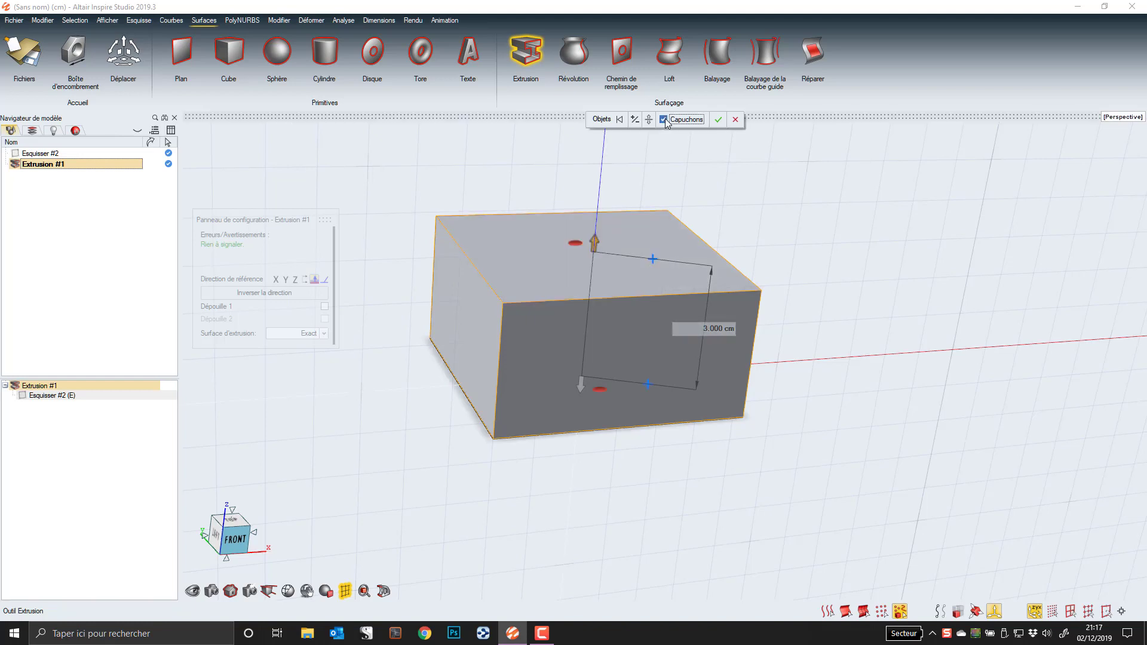
{"action": "left_click", "coordinate": [324, 306]}
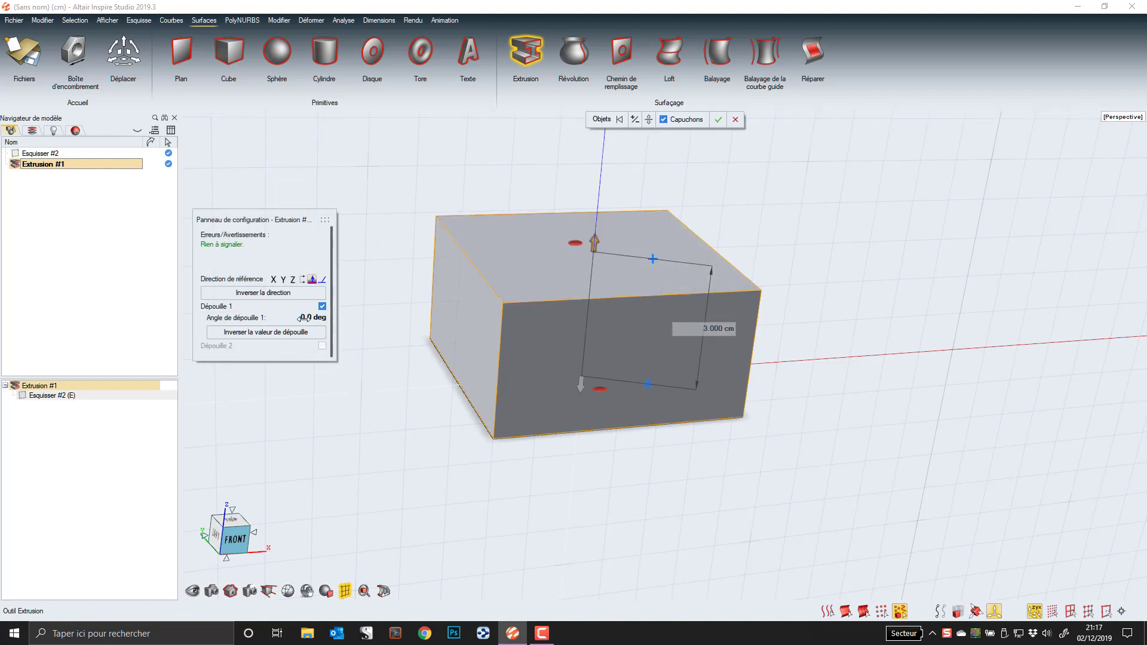
{"action": "left_click_drag", "start_coordinate": [303, 318], "coordinate": [347, 318]}
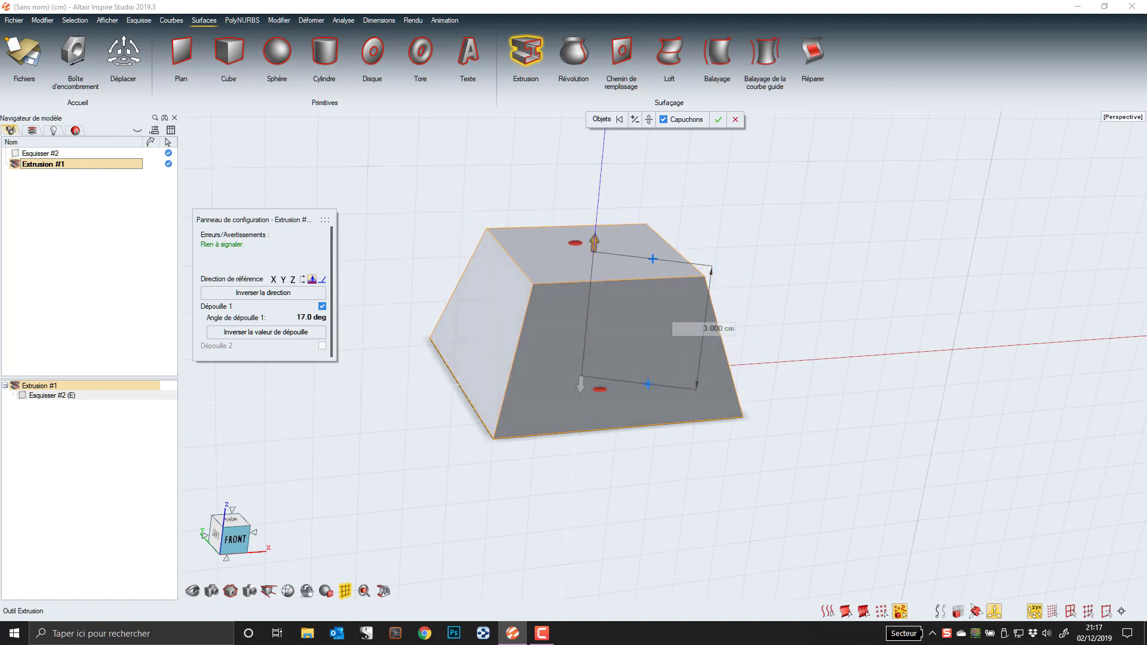
{"action": "left_click_drag", "start_coordinate": [347, 318], "coordinate": [349, 318]}
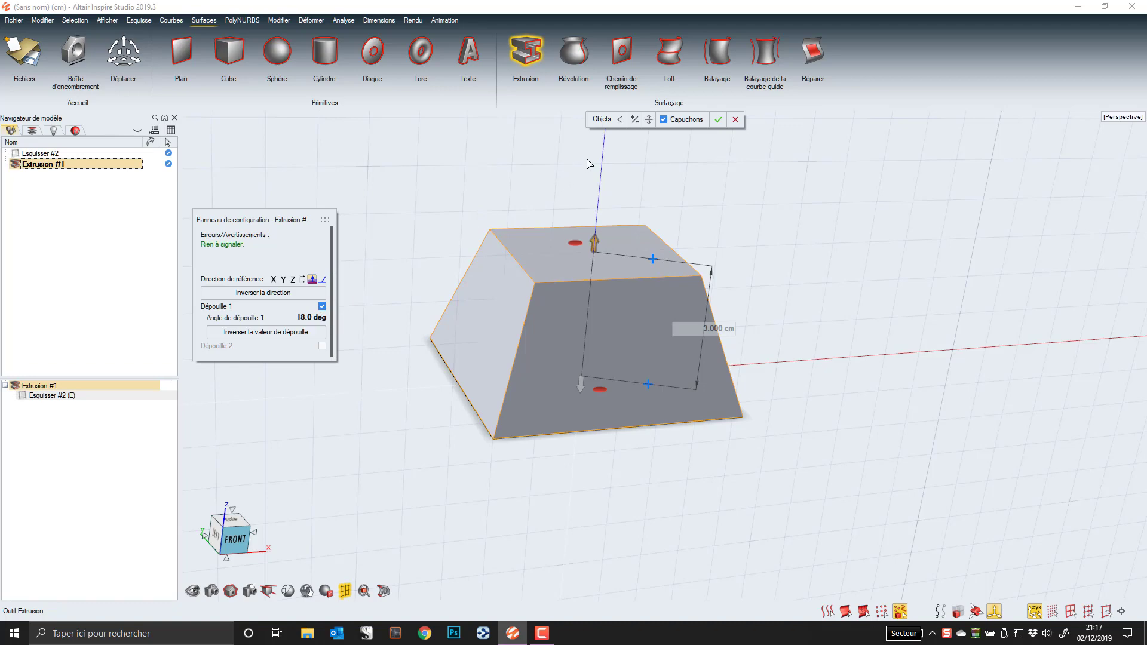
{"action": "left_click", "coordinate": [718, 119]}
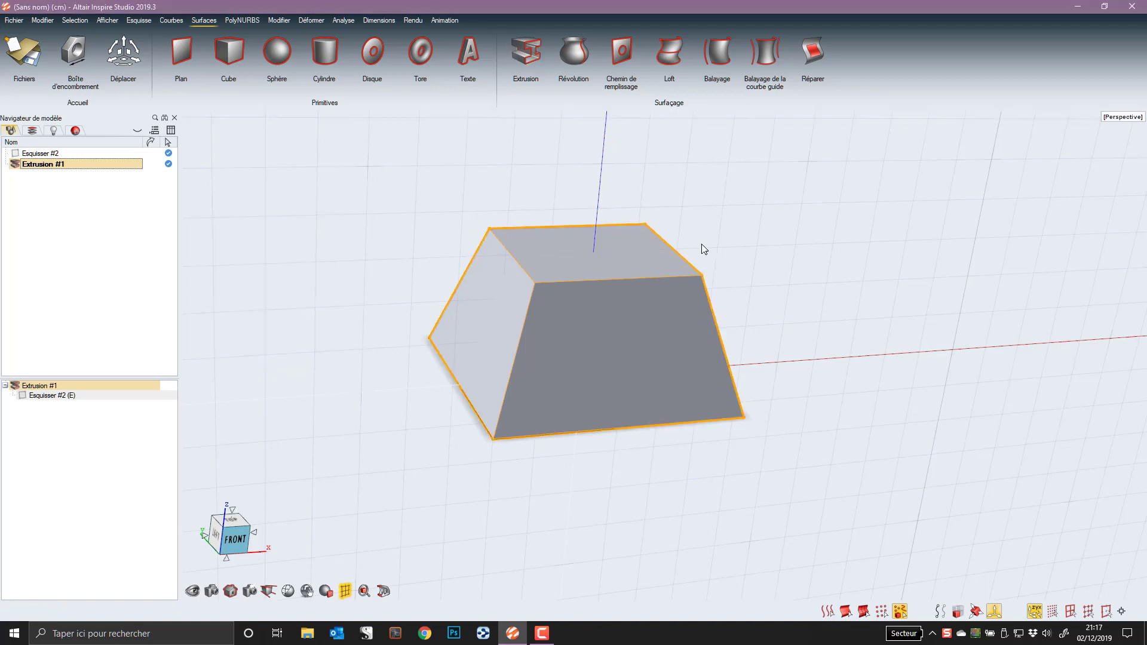
Step: Hide the grid and re-edit the tapered extrusion from its construction history to lower its height slightly
{"action": "middle_click_drag", "start_coordinate": [763, 241], "coordinate": [552, 455]}
{"action": "left_click", "coordinate": [343, 593]}
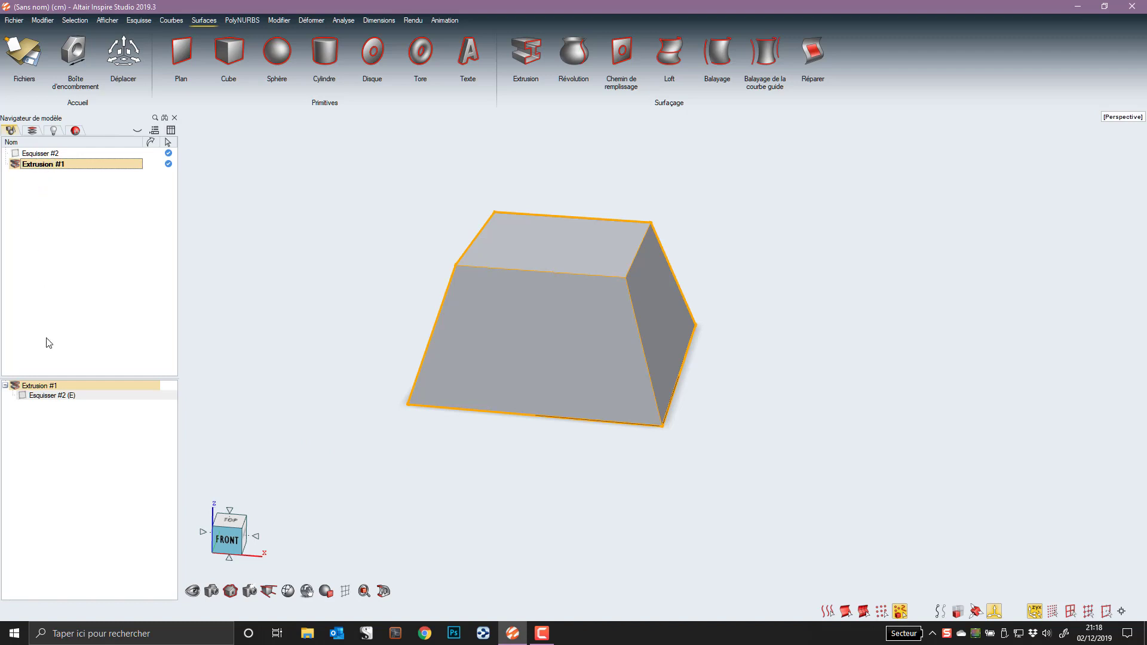
{"action": "left_click", "coordinate": [14, 388]}
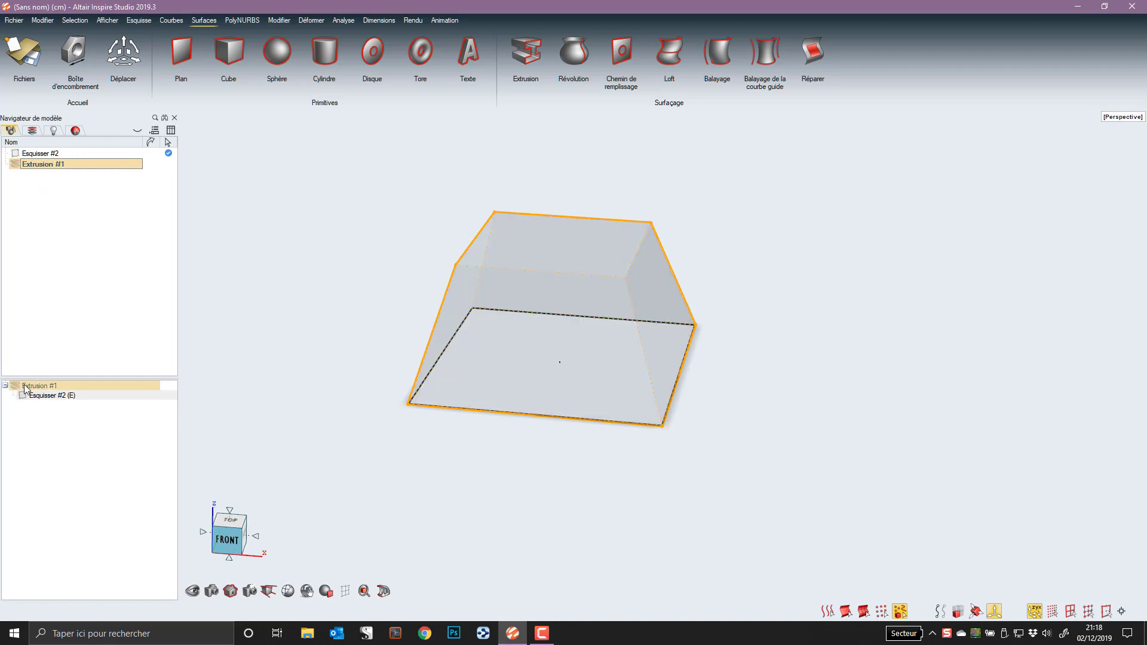
{"action": "double_click", "coordinate": [25, 388]}
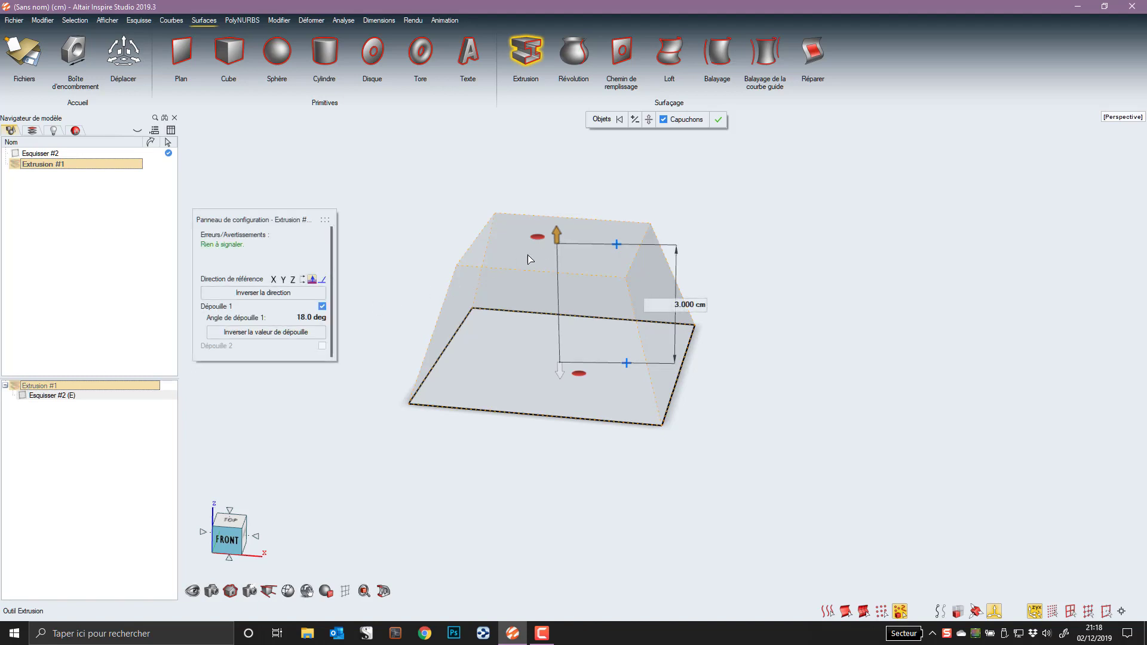
{"action": "left_click_drag", "start_coordinate": [556, 236], "coordinate": [563, 266]}
{"action": "left_click", "coordinate": [719, 119]}
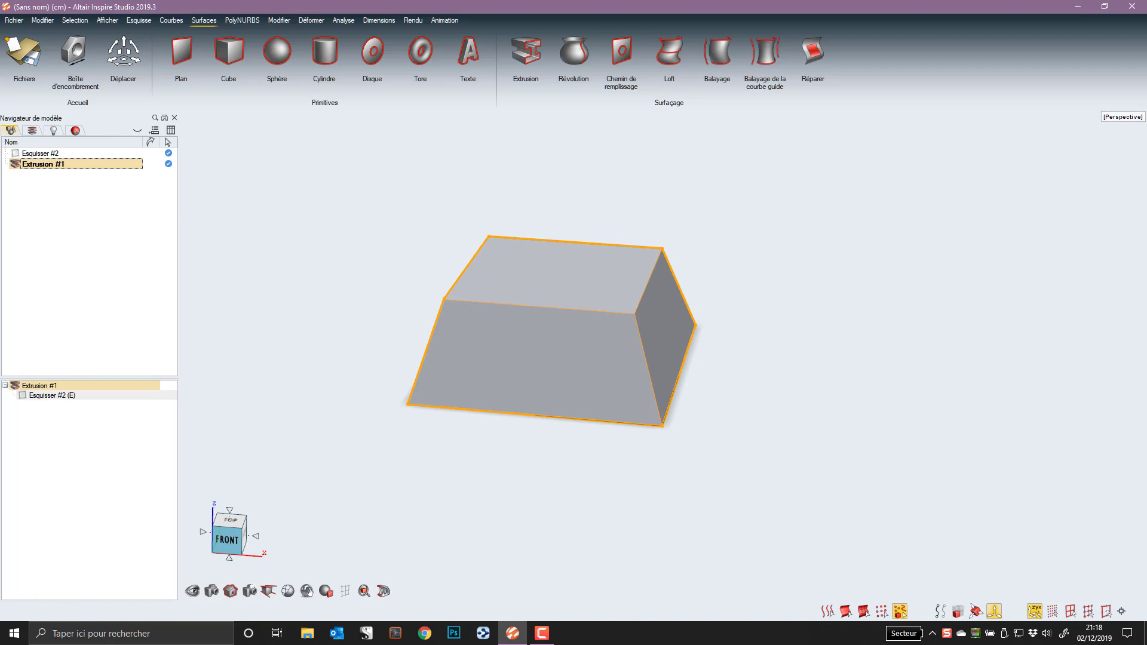
Step: Sketch a circle of about 1.56 cm radius at the centre of the tapered block's top face and finish the sketch
{"action": "right_click_drag", "start_coordinate": [556, 334], "coordinate": [663, 386]}
{"action": "middle_click_drag", "start_coordinate": [663, 385], "coordinate": [735, 406]}
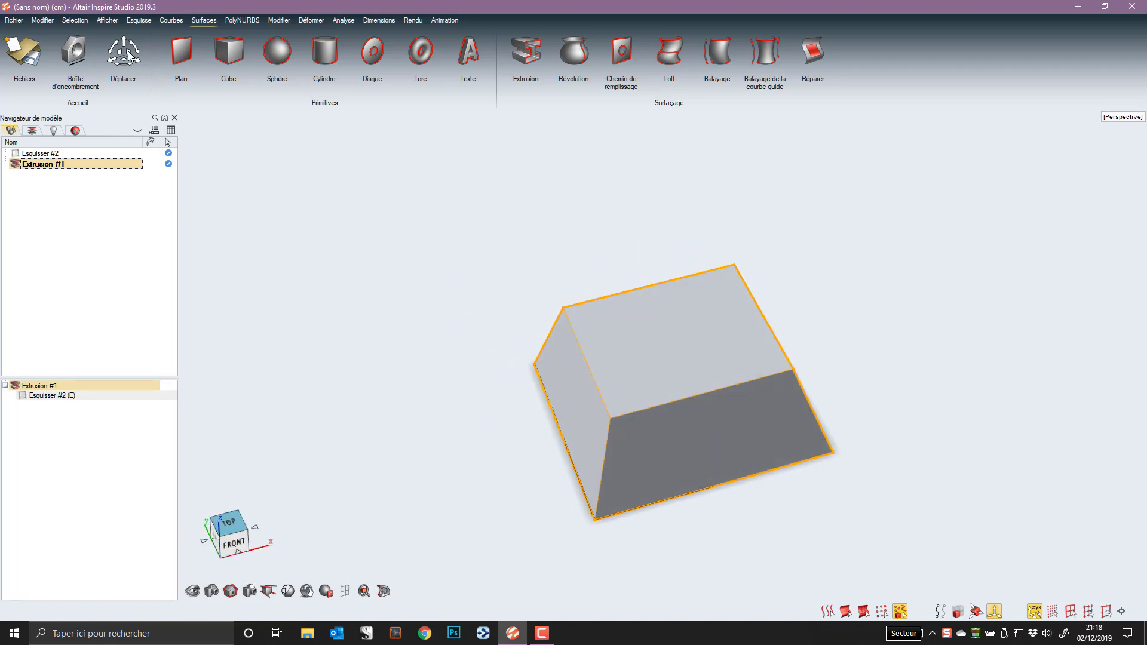
{"action": "left_click", "coordinate": [142, 20]}
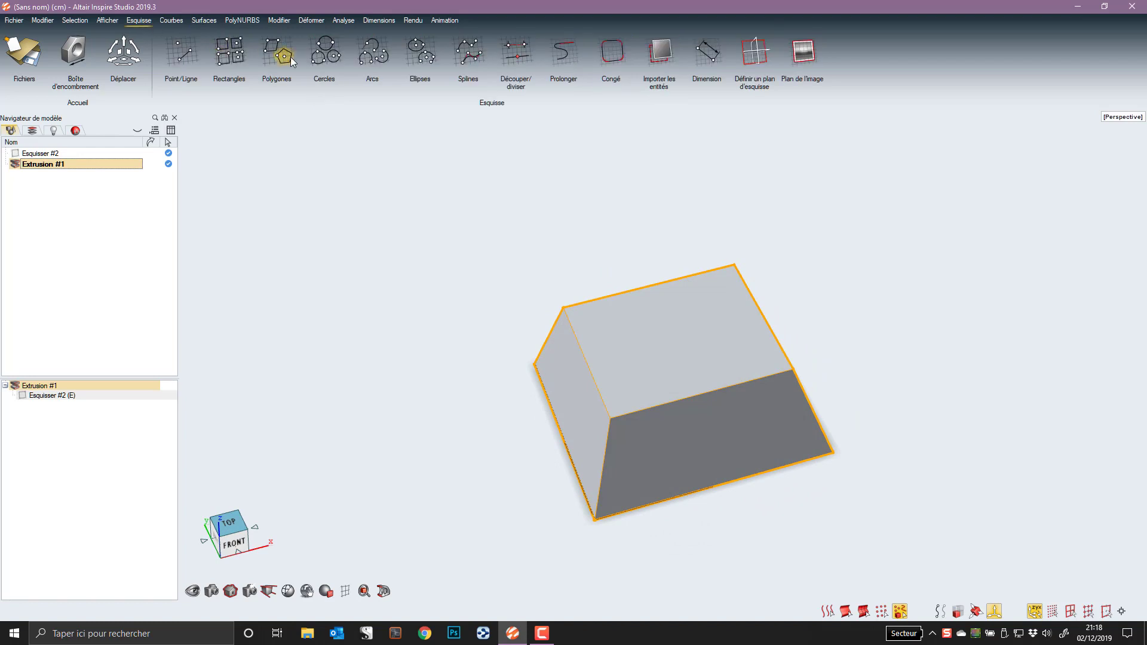
{"action": "left_click", "coordinate": [338, 59]}
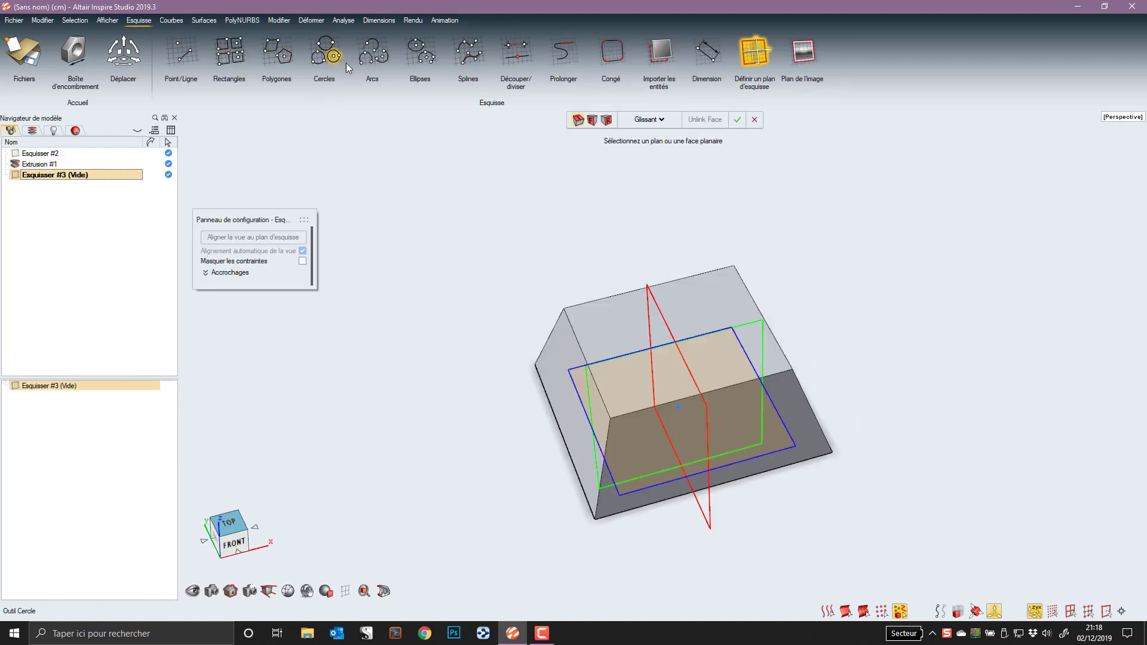
{"action": "left_click", "coordinate": [615, 320]}
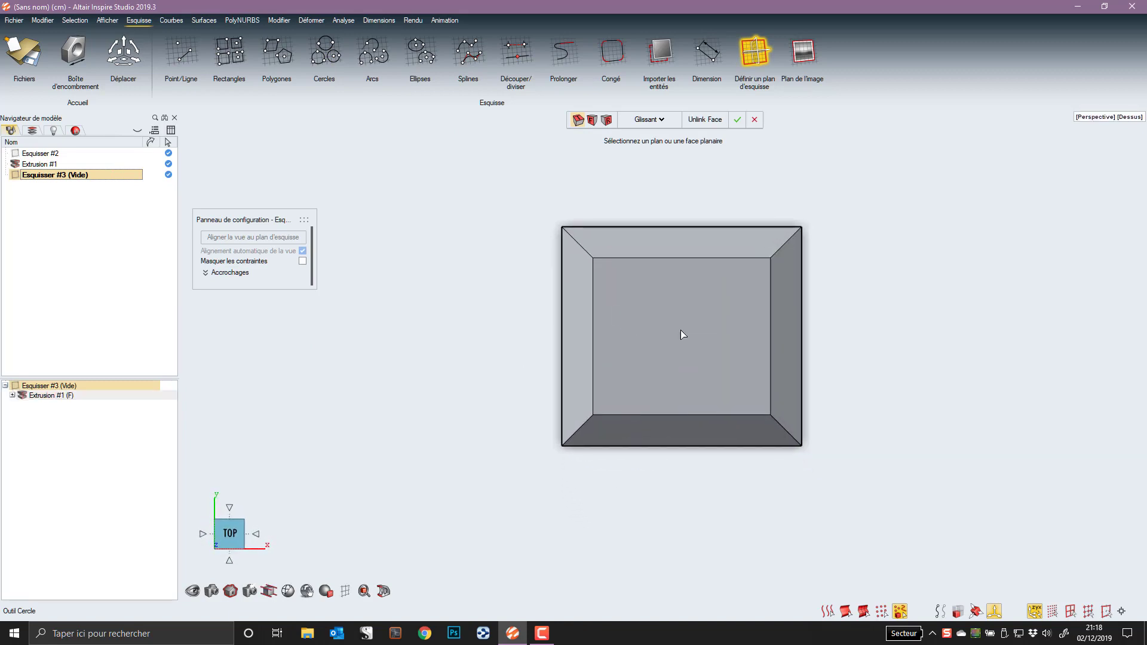
{"action": "left_click", "coordinate": [681, 336]}
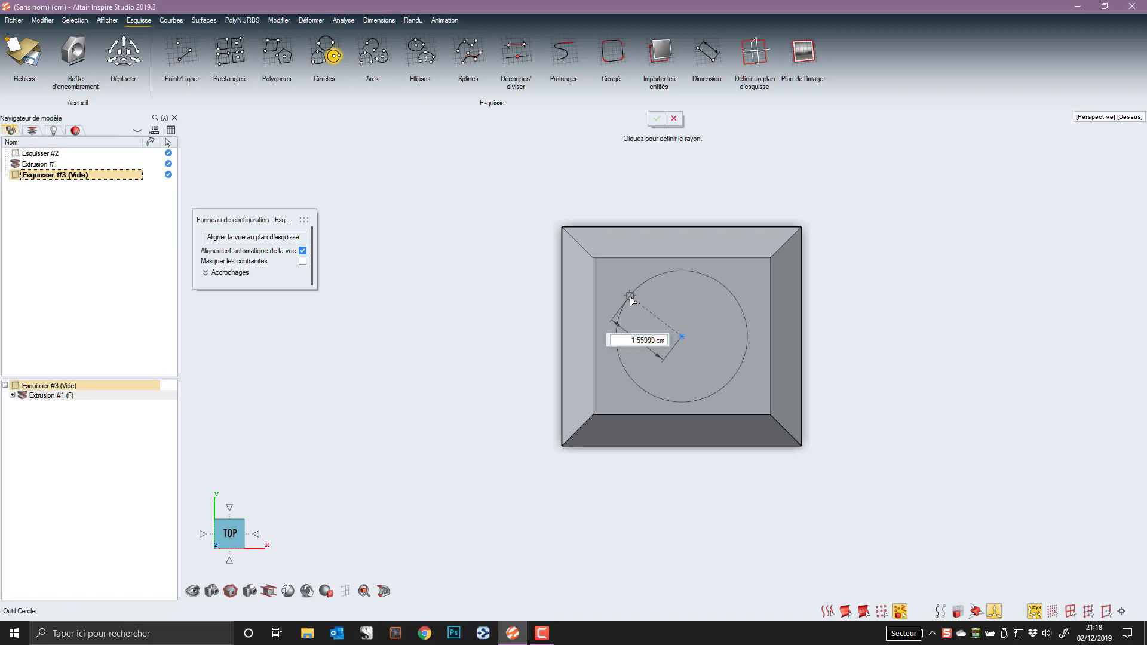
{"action": "left_click", "coordinate": [630, 296]}
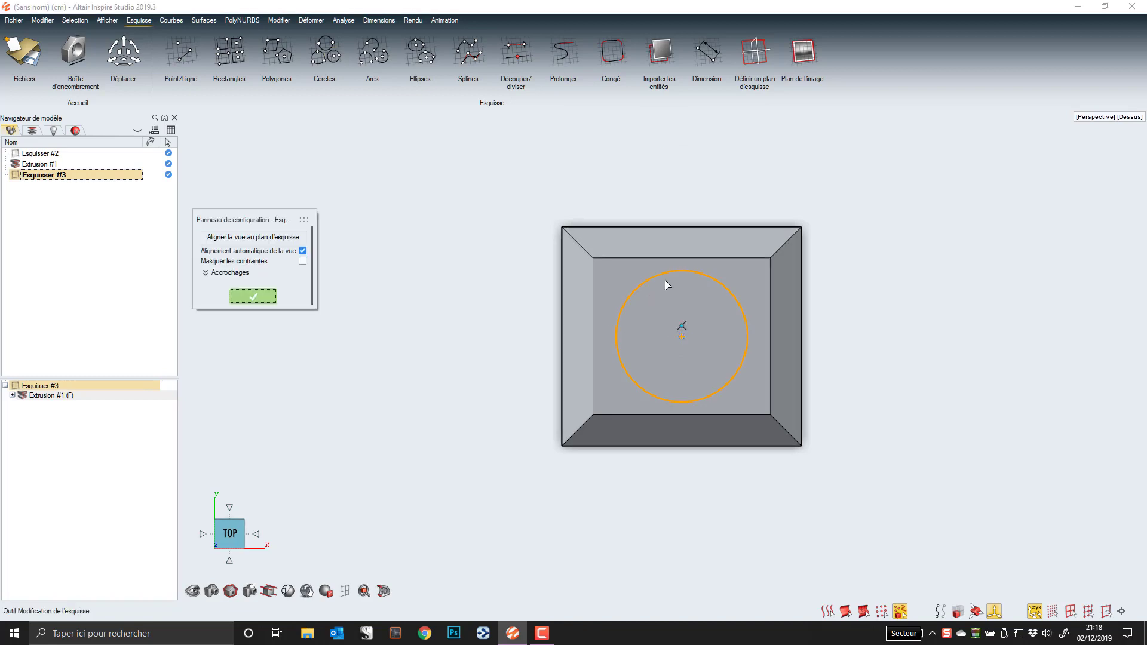
{"action": "left_click", "coordinate": [270, 296]}
{"action": "right_click_drag", "start_coordinate": [400, 335], "coordinate": [371, 348]}
{"action": "middle_click_drag", "start_coordinate": [371, 349], "coordinate": [269, 281]}
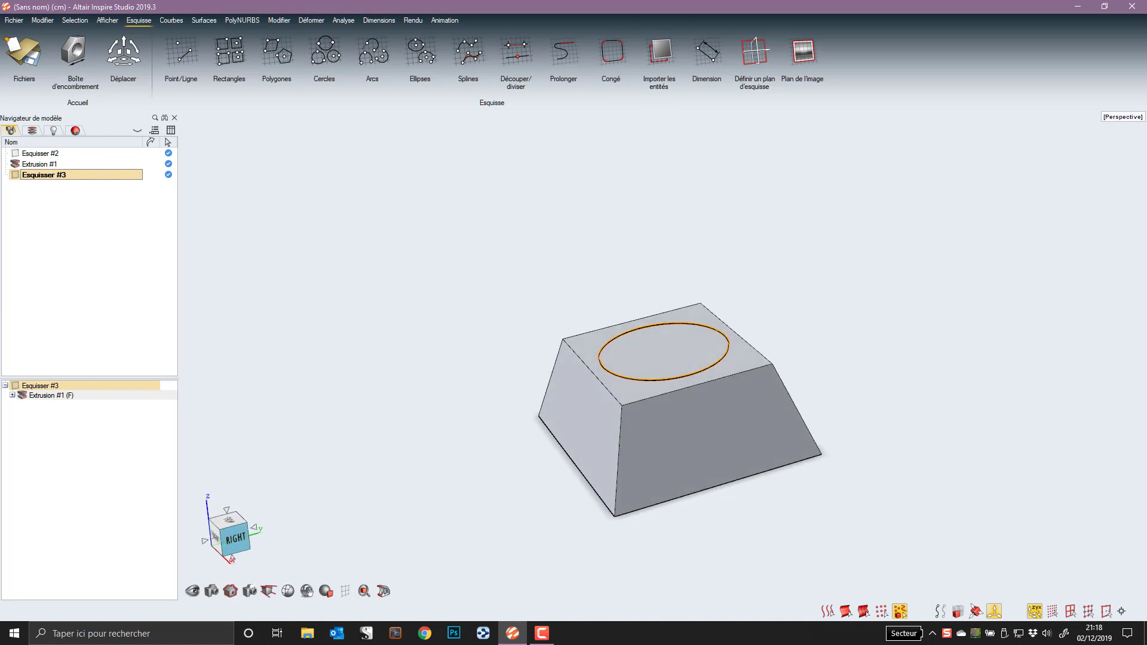
Step: Extrude the circle on the block's top face symmetrically to both sides of its sketch plane, about 0.73 cm each way
{"action": "right_click", "coordinate": [376, 323]}
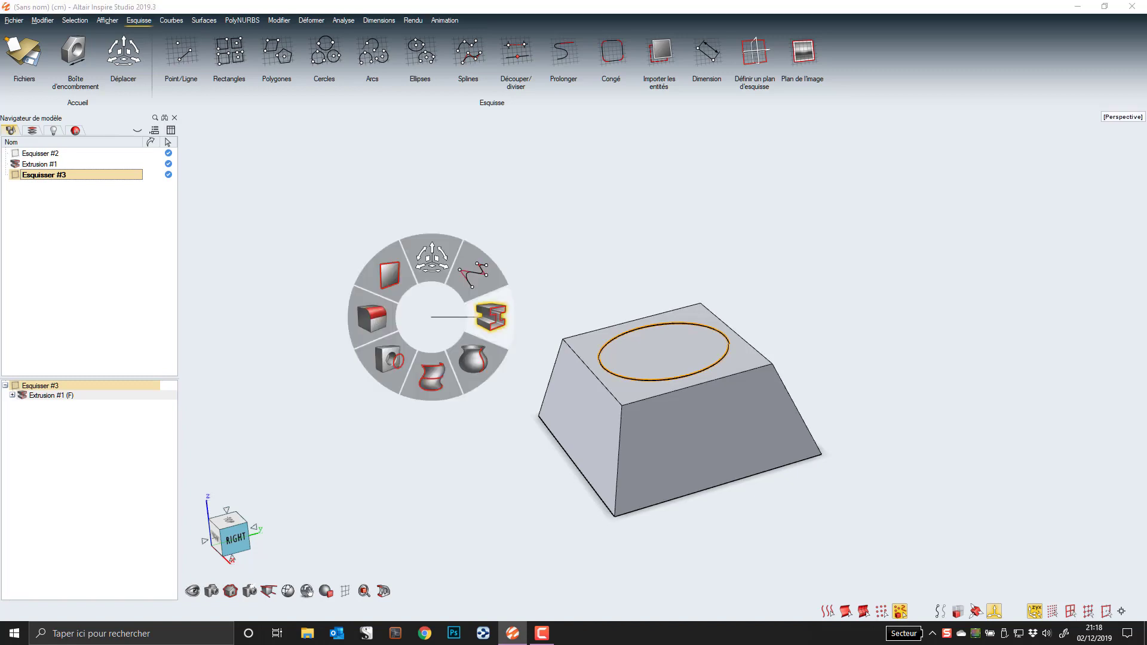
{"action": "left_click", "coordinate": [491, 316]}
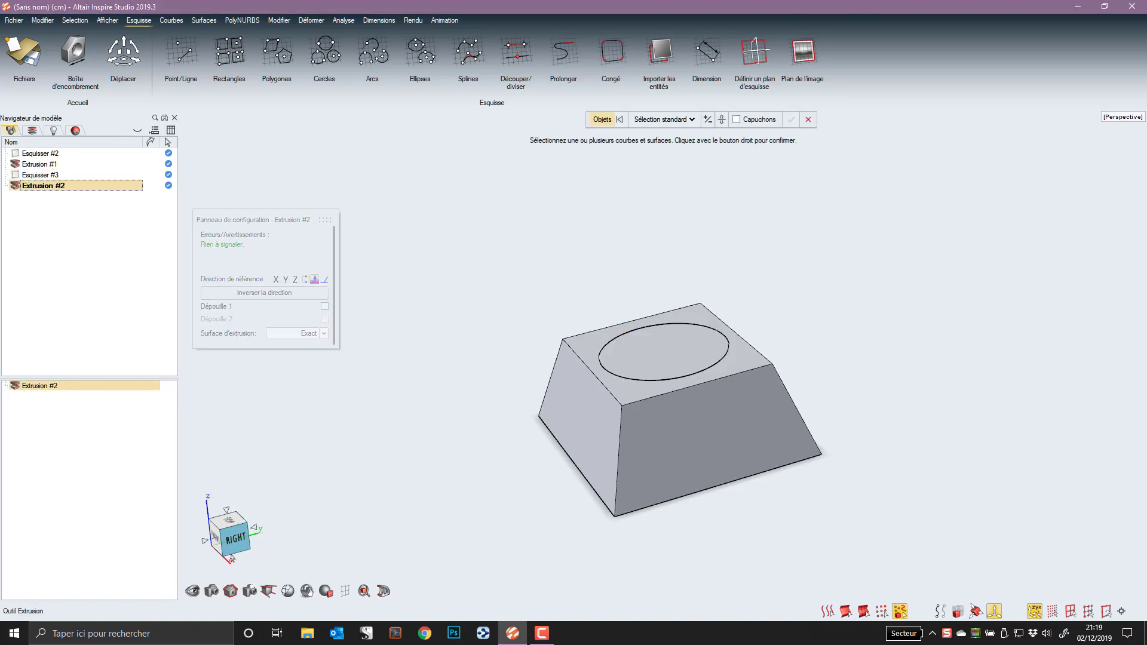
{"action": "left_click", "coordinate": [649, 327]}
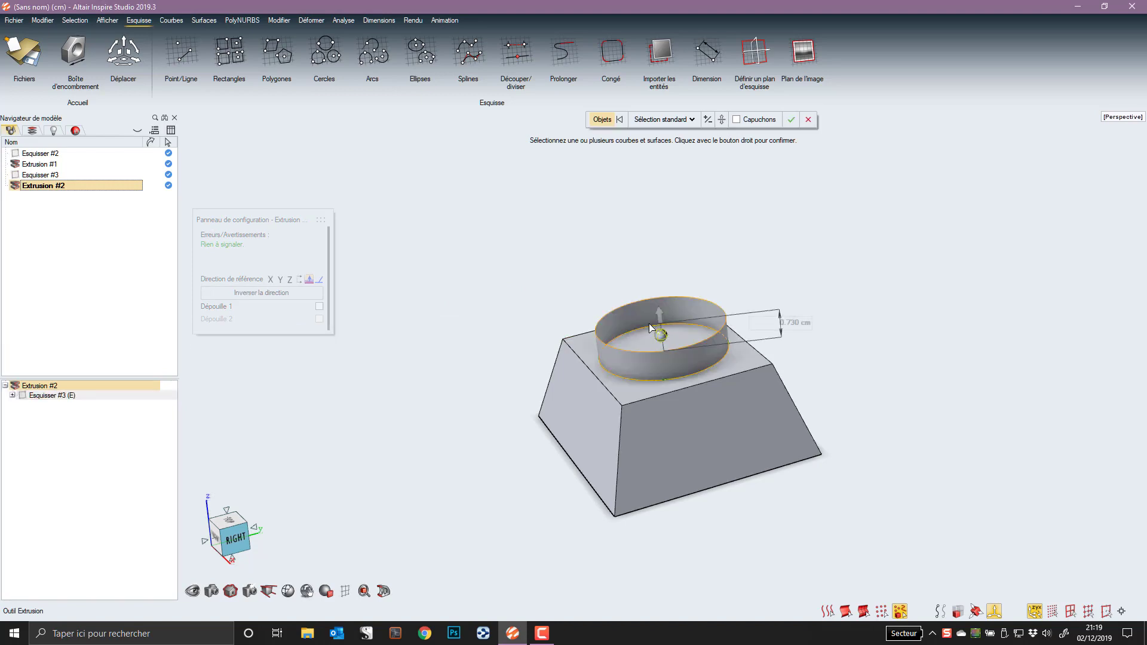
{"action": "left_click", "coordinate": [719, 121]}
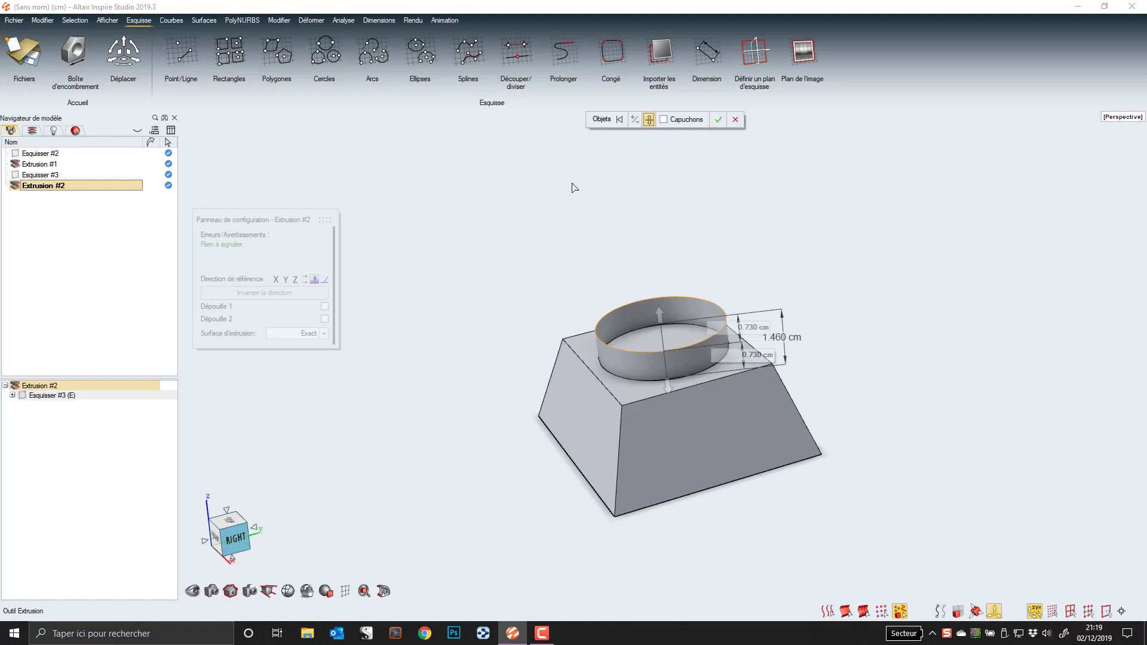
Step: Show the model in wireframe and lengthen the symmetric circle extrusion into the block to about 3.39 cm overall
{"action": "key", "text": "w"}
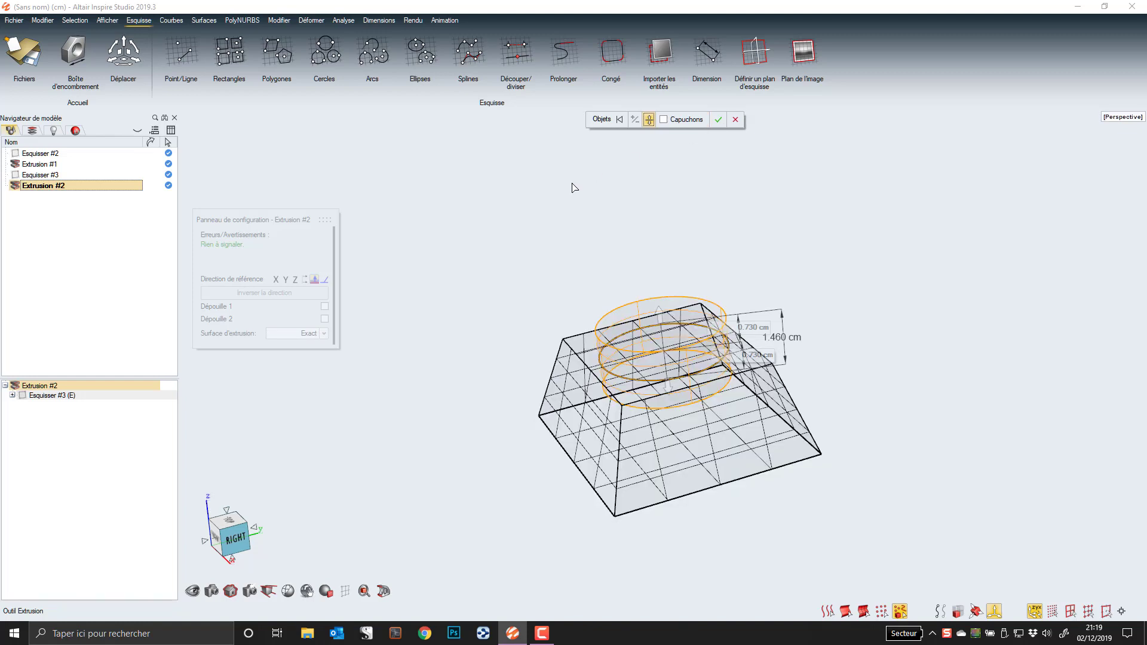
{"action": "left_click", "coordinate": [289, 591]}
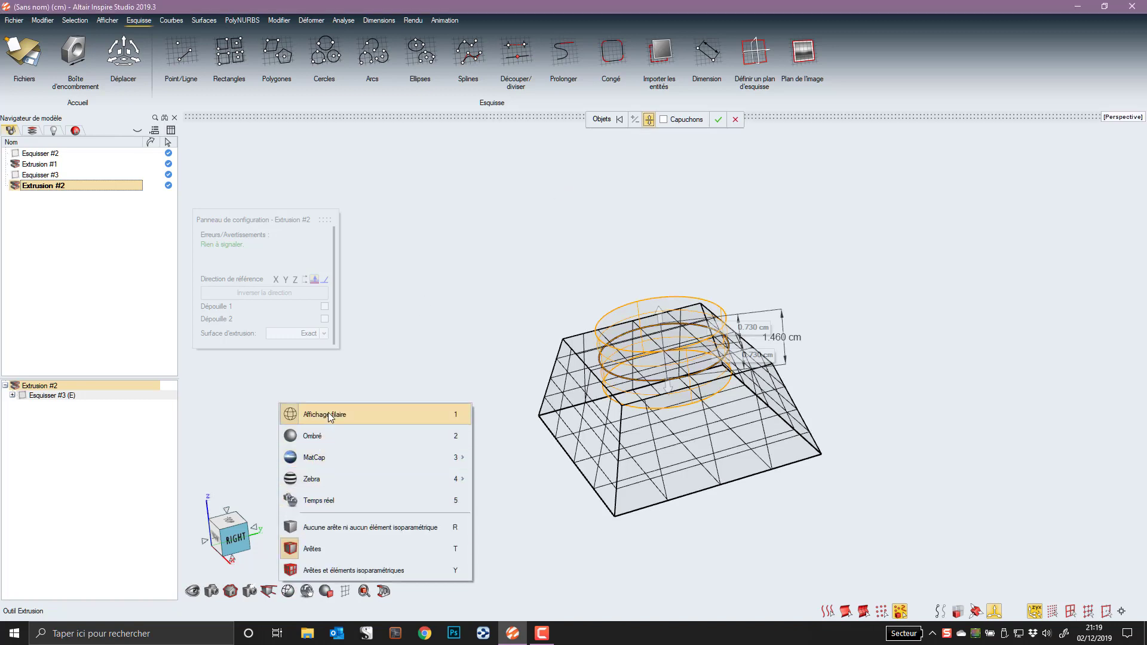
{"action": "left_click", "coordinate": [472, 359]}
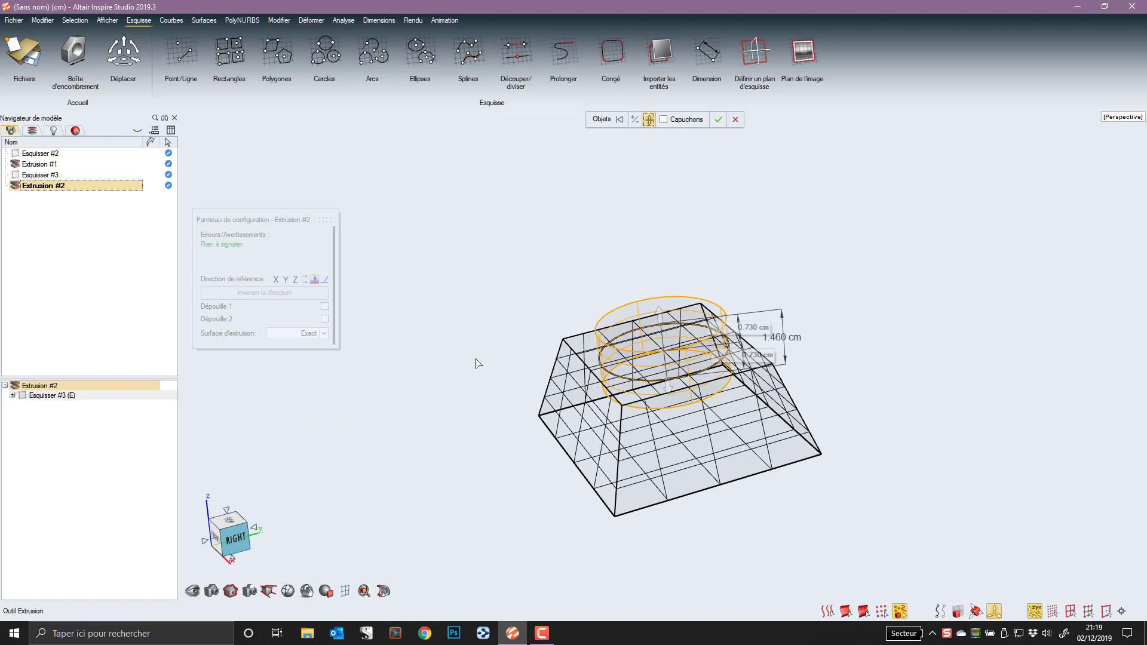
{"action": "left_click", "coordinate": [248, 542]}
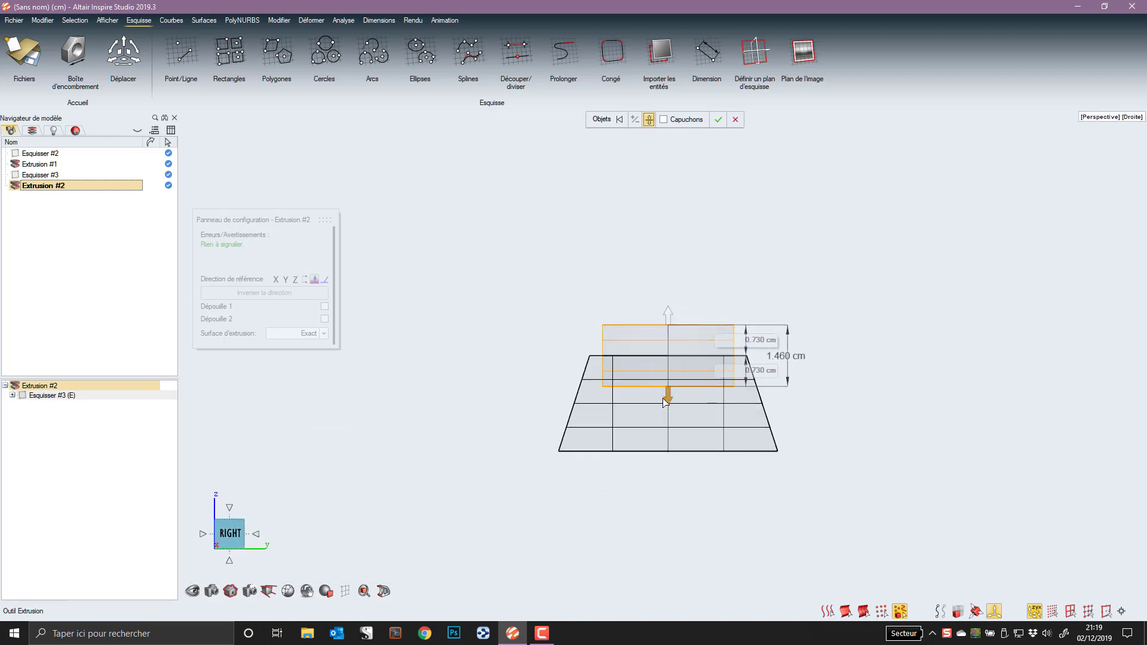
{"action": "left_click_drag", "start_coordinate": [665, 396], "coordinate": [664, 443]}
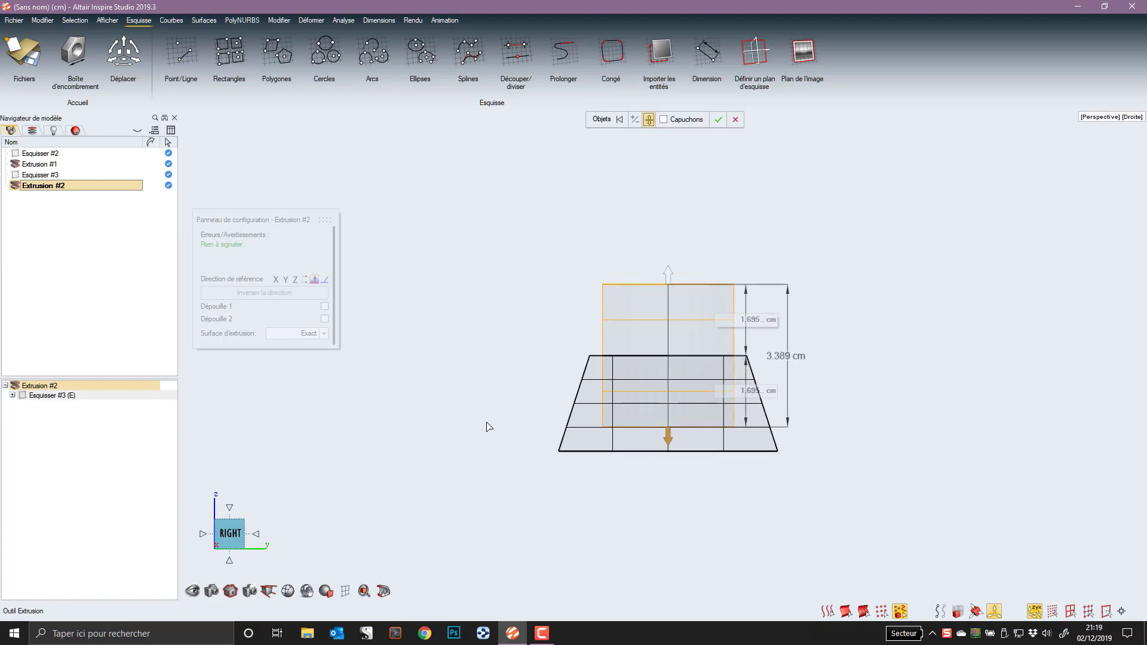
Step: Return to shaded display, cap both ends of the cylinder and confirm the extrusion
{"action": "right_click_drag", "start_coordinate": [482, 420], "coordinate": [449, 428]}
{"action": "middle_click_drag", "start_coordinate": [449, 428], "coordinate": [537, 375]}
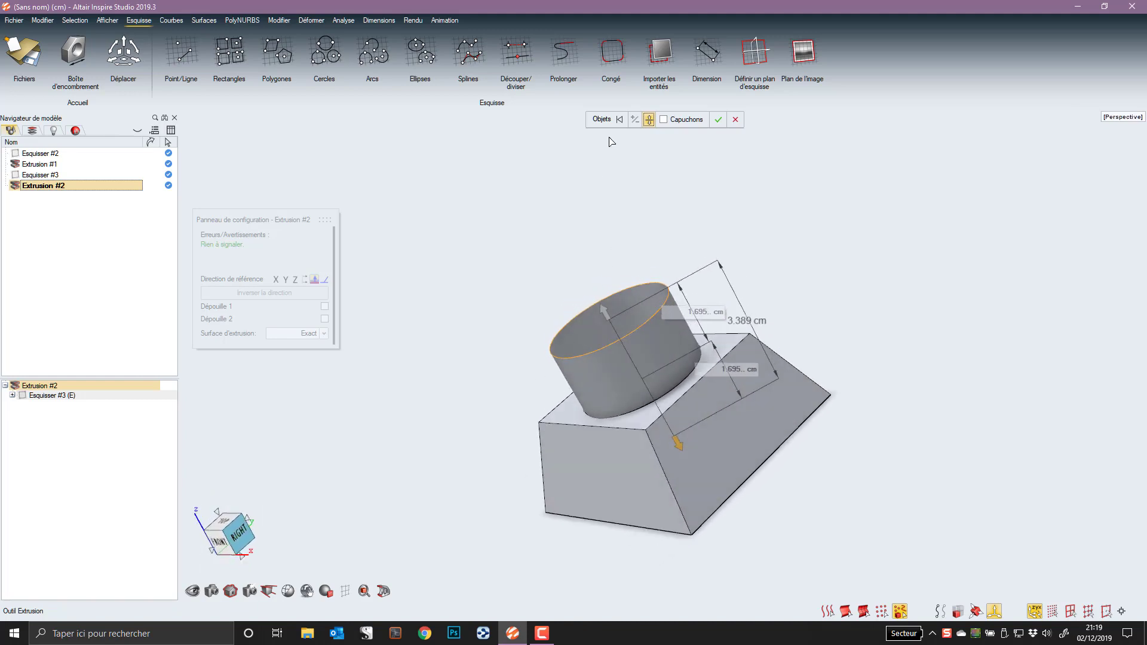
{"action": "left_click", "coordinate": [663, 119]}
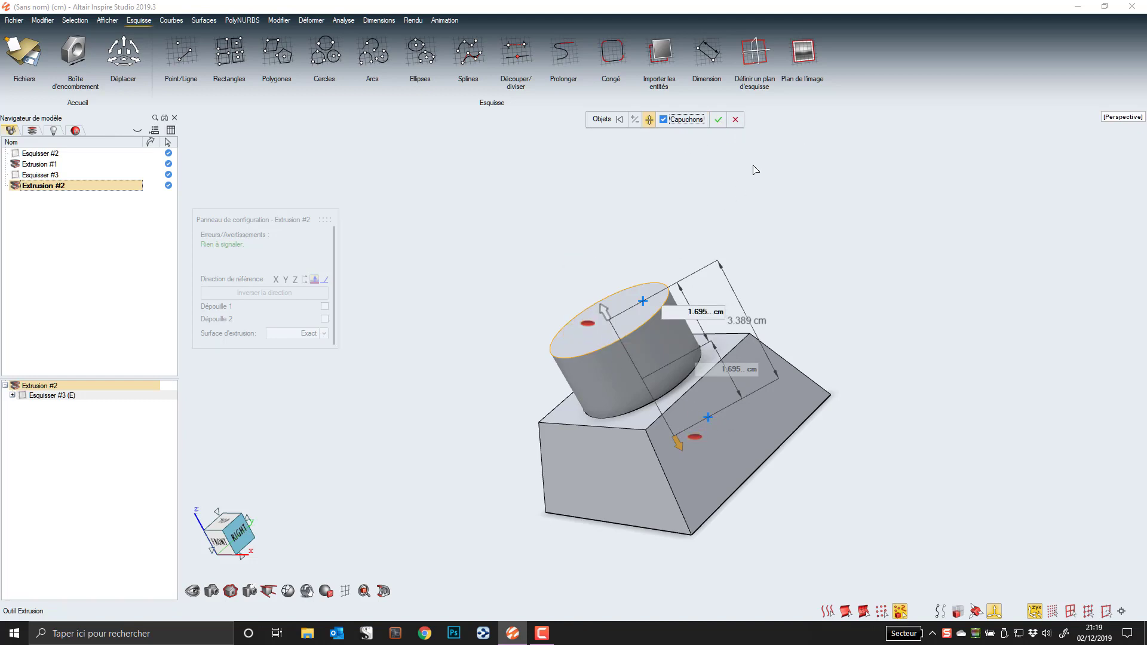
{"action": "left_click", "coordinate": [716, 120]}
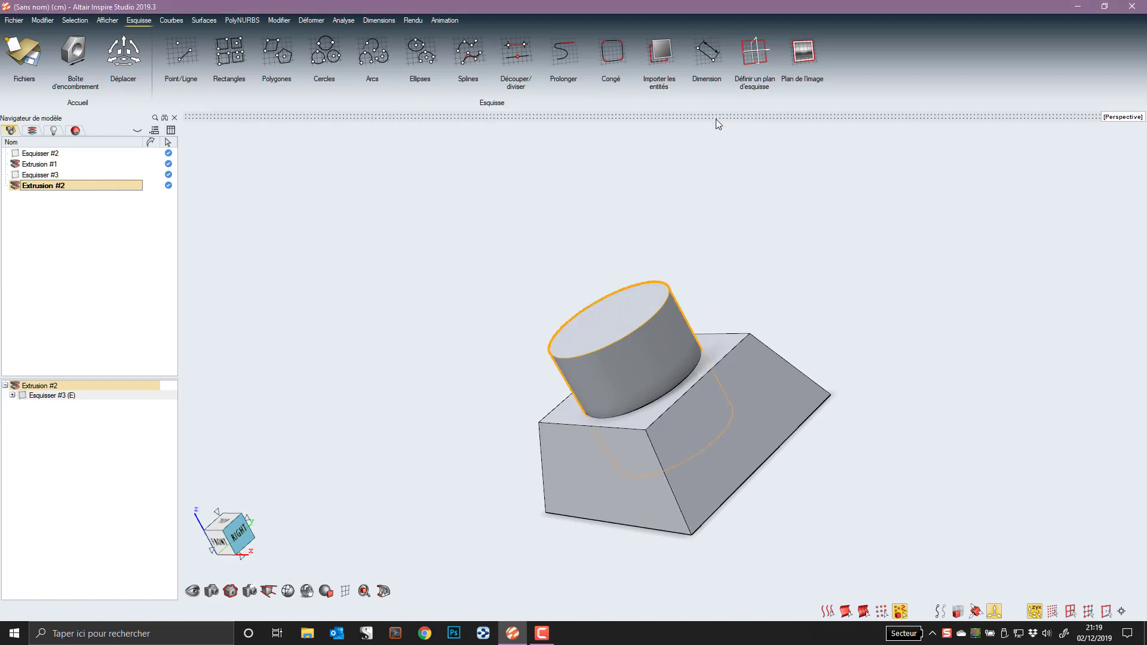
Step: Subtract the cylinder from the tapered block with a Boolean subtraction to cut a round pocket, and confirm
{"action": "right_click_drag", "start_coordinate": [726, 195], "coordinate": [685, 195]}
{"action": "middle_click_drag", "start_coordinate": [727, 195], "coordinate": [802, 229]}
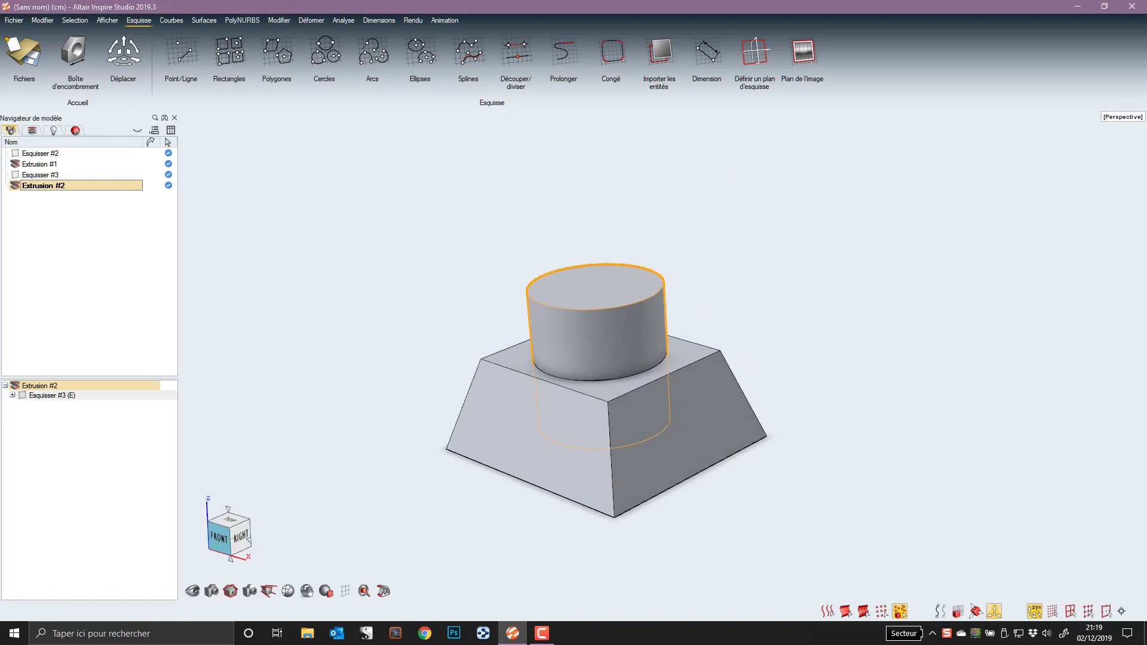
{"action": "left_click", "coordinate": [278, 20]}
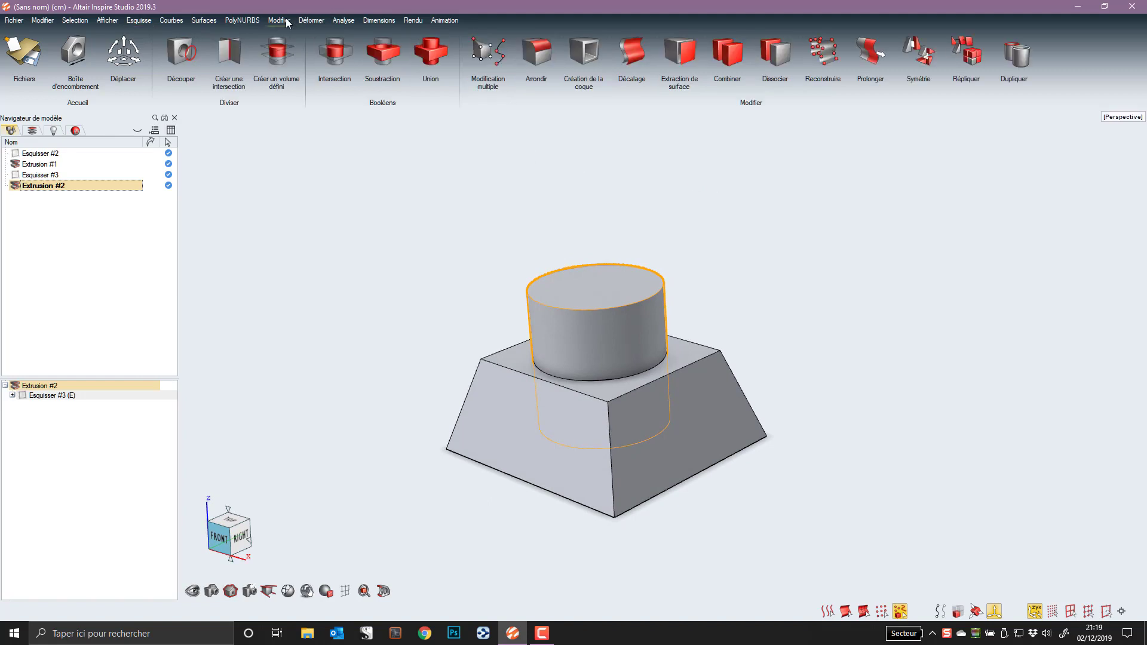
{"action": "key", "text": "Escape"}
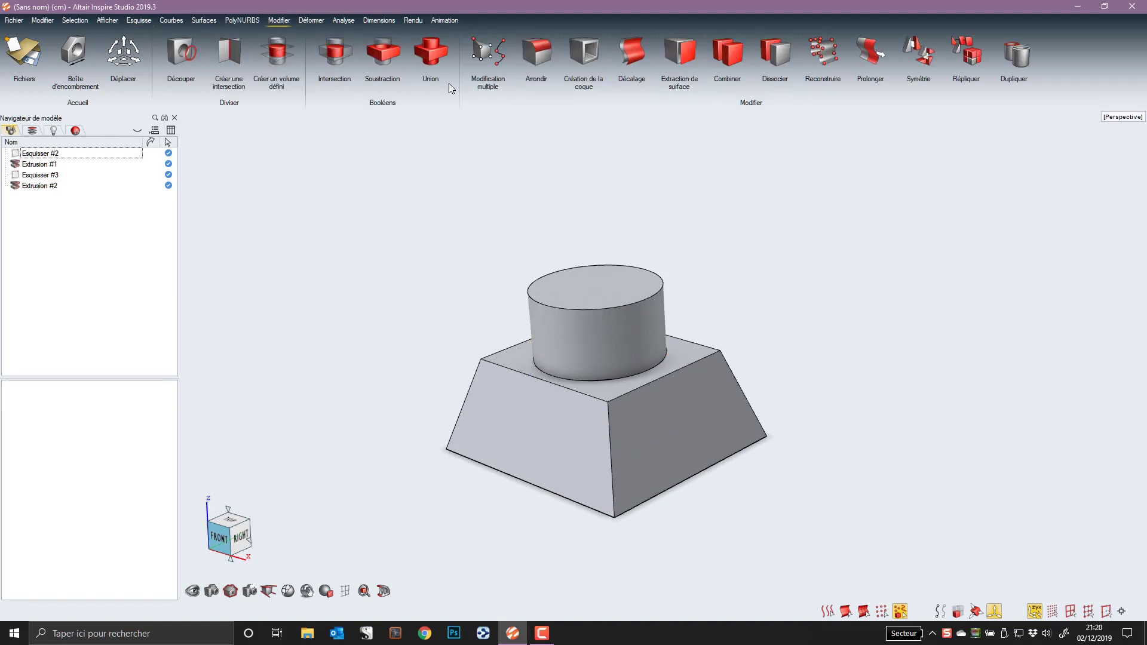
{"action": "left_click", "coordinate": [382, 50]}
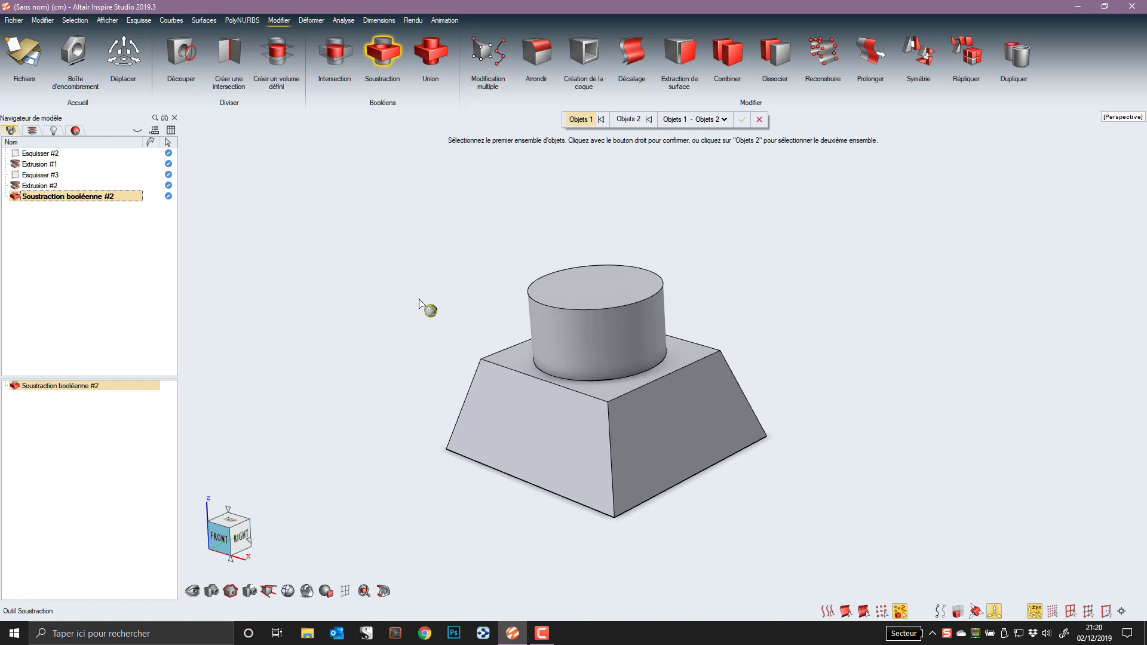
{"action": "left_click", "coordinate": [481, 382]}
{"action": "right_click", "coordinate": [480, 378]}
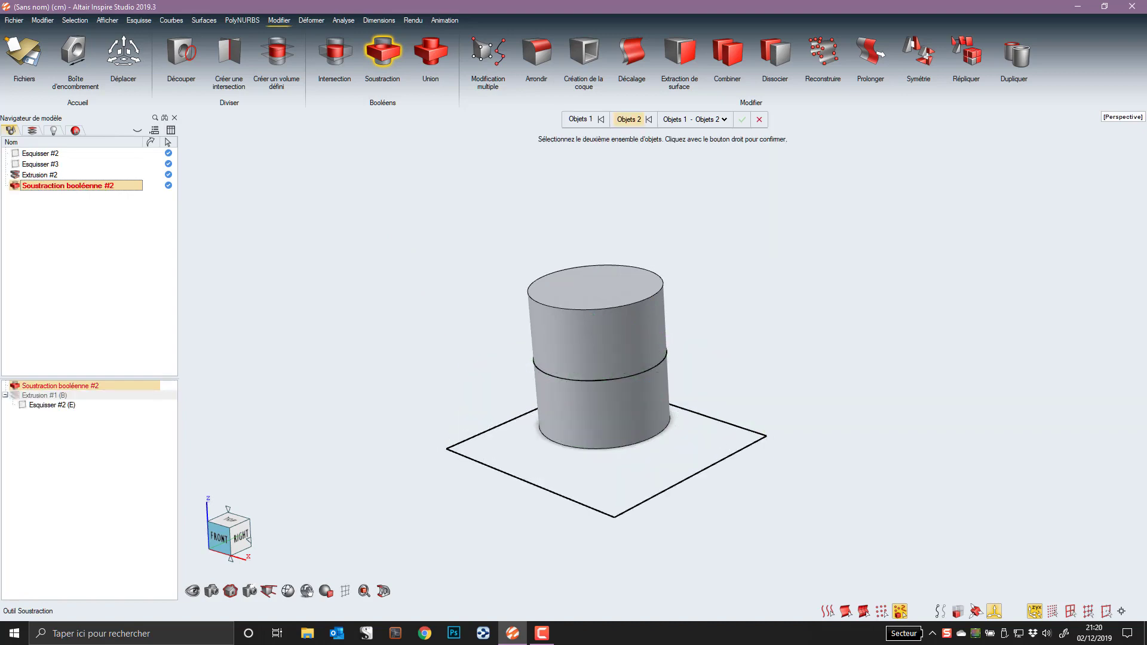
{"action": "left_click", "coordinate": [556, 330]}
{"action": "right_click", "coordinate": [556, 331]}
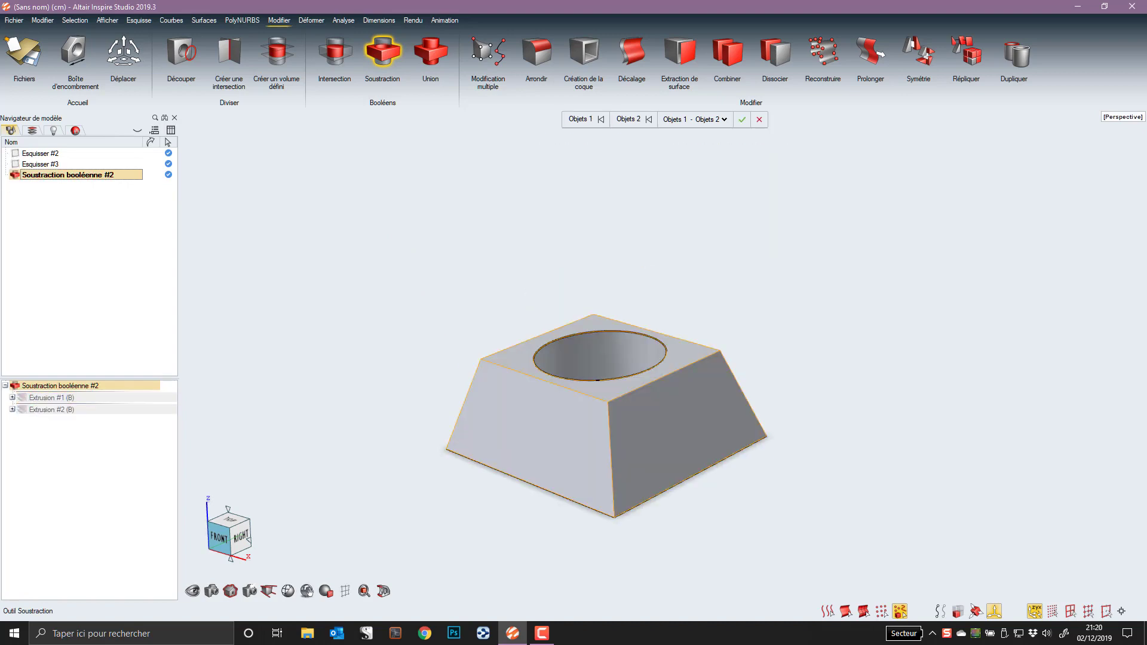
{"action": "left_click", "coordinate": [742, 119]}
Step: Round the circular bottom edge of the pocket with a constant radius of about 1.32 cm and confirm
{"action": "middle_click_drag", "start_coordinate": [603, 341], "coordinate": [588, 317]}
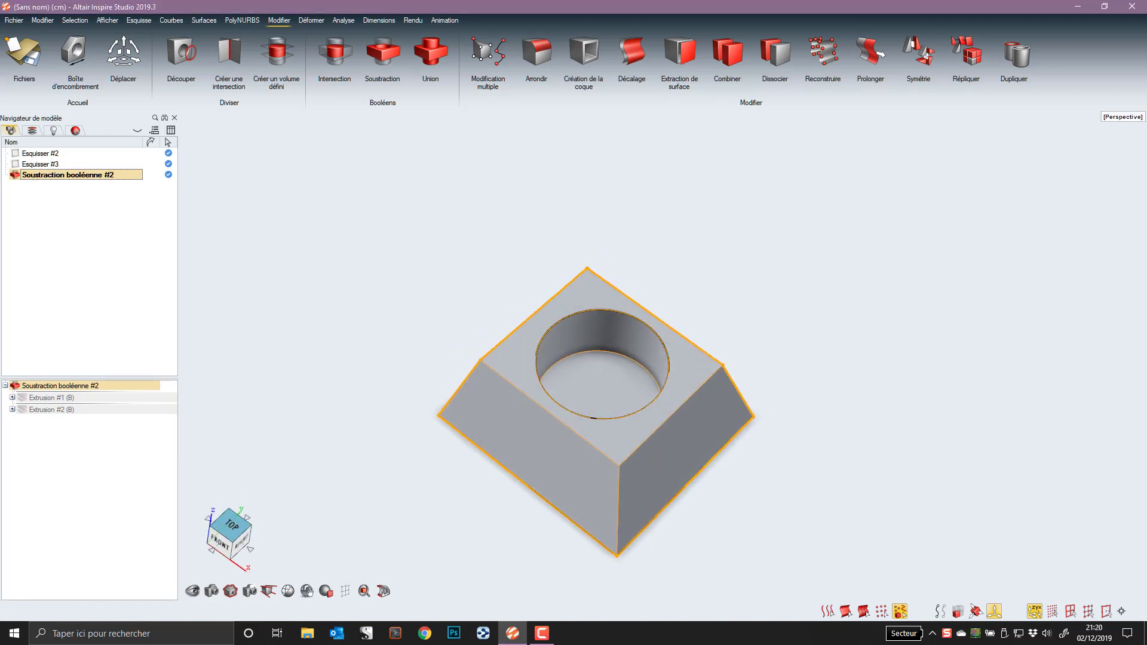
{"action": "left_click", "coordinate": [544, 45]}
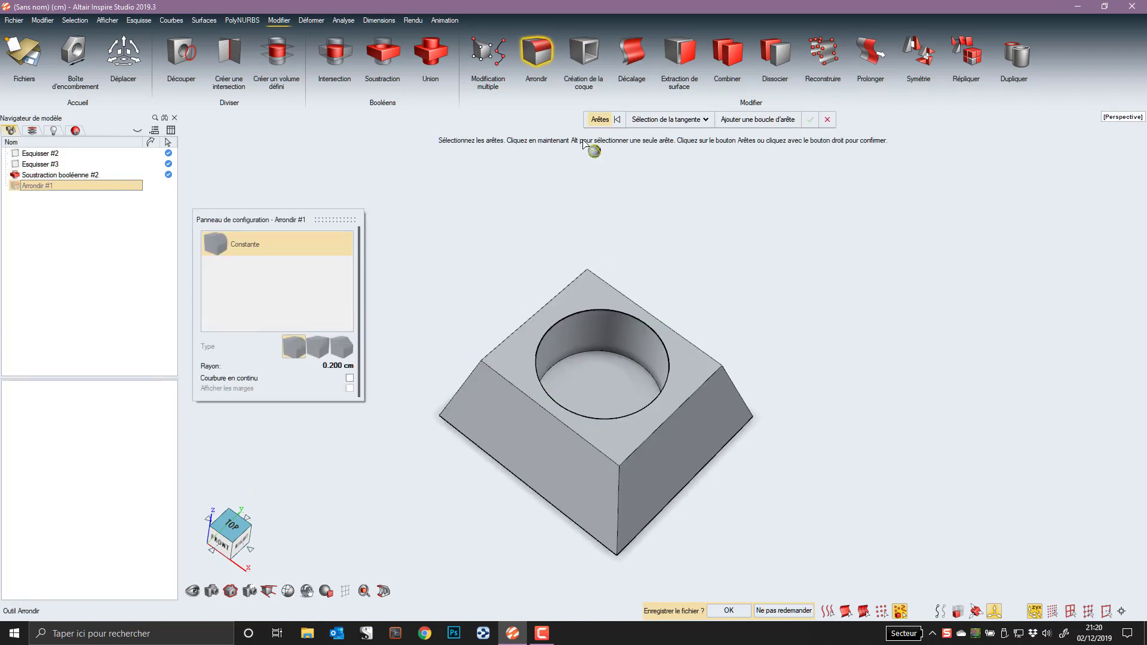
{"action": "left_click", "coordinate": [602, 352]}
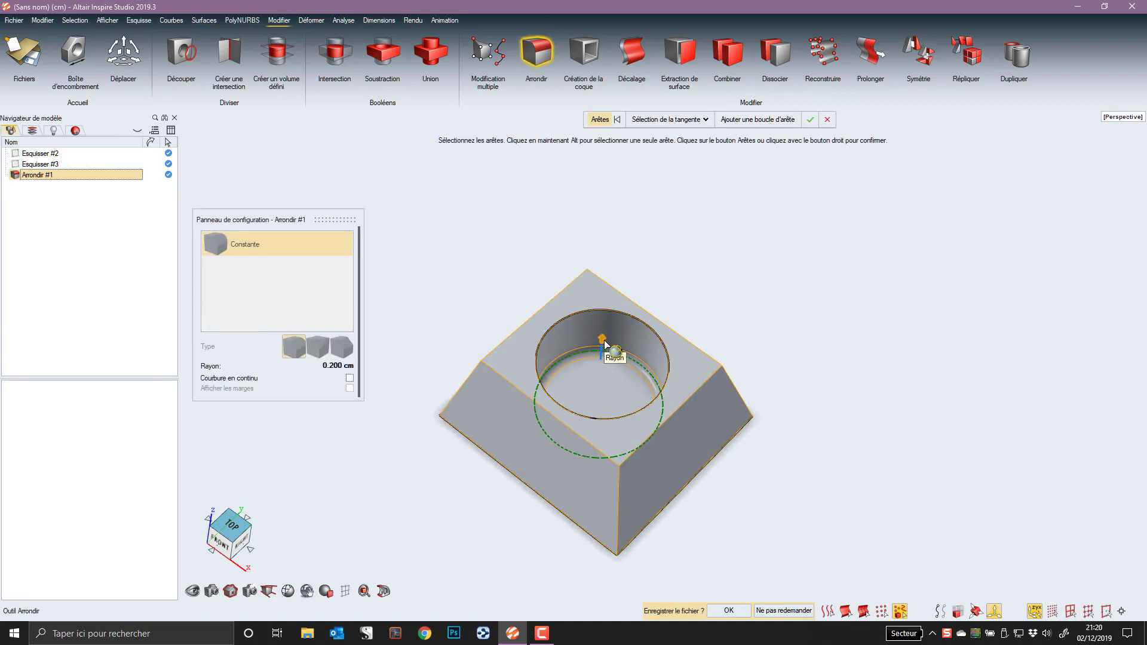
{"action": "left_click_drag", "start_coordinate": [605, 345], "coordinate": [603, 323]}
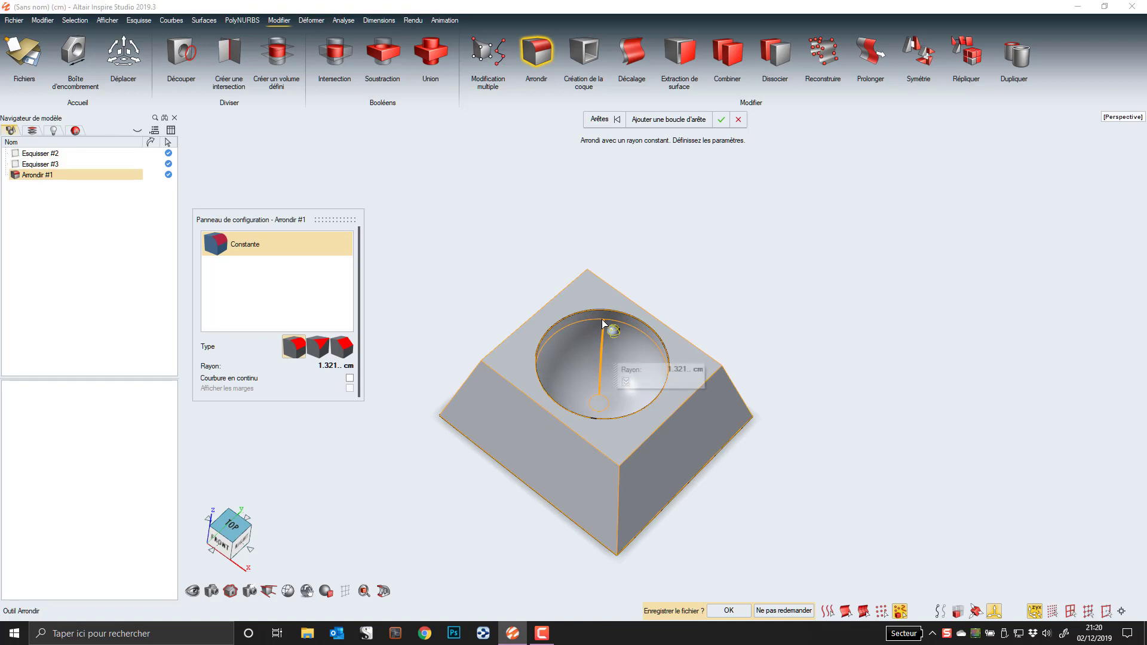
{"action": "right_click", "coordinate": [602, 320]}
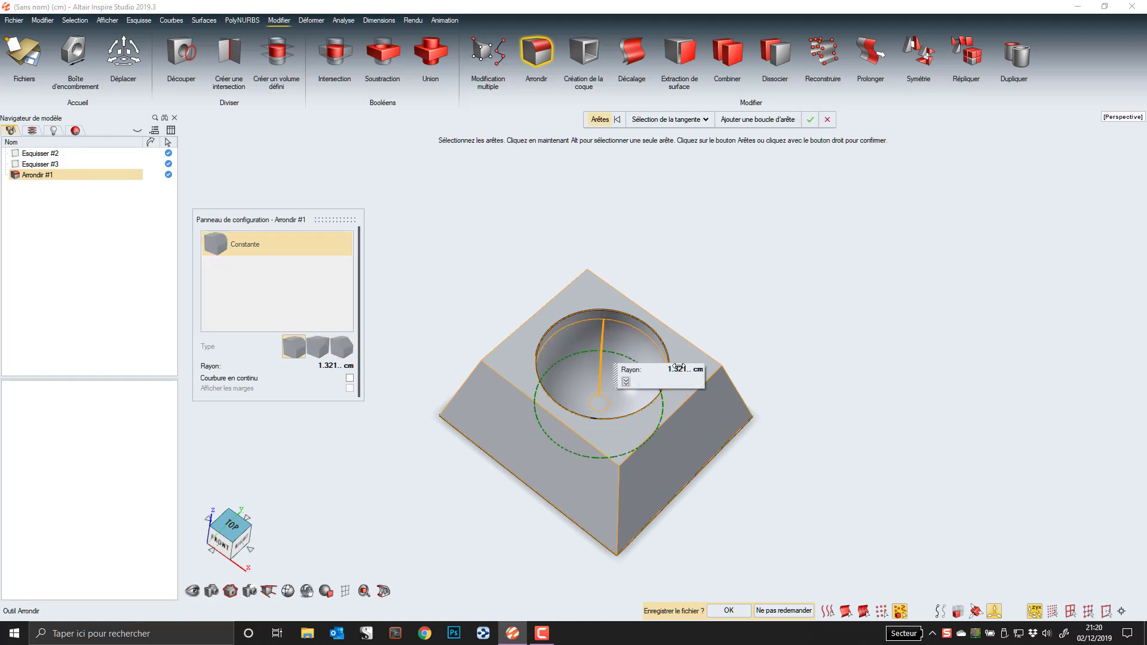
{"action": "left_click", "coordinate": [810, 119]}
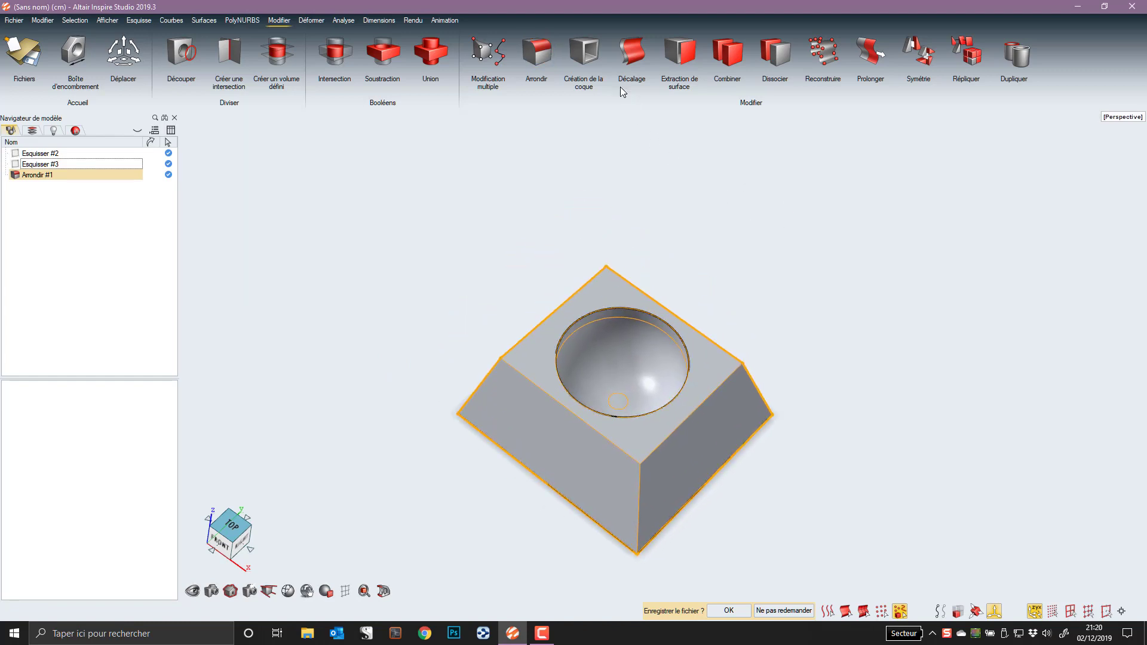
Step: Round the block's four slanted corner edges with a constant radius of 1.1 cm and confirm
{"action": "left_click", "coordinate": [540, 60]}
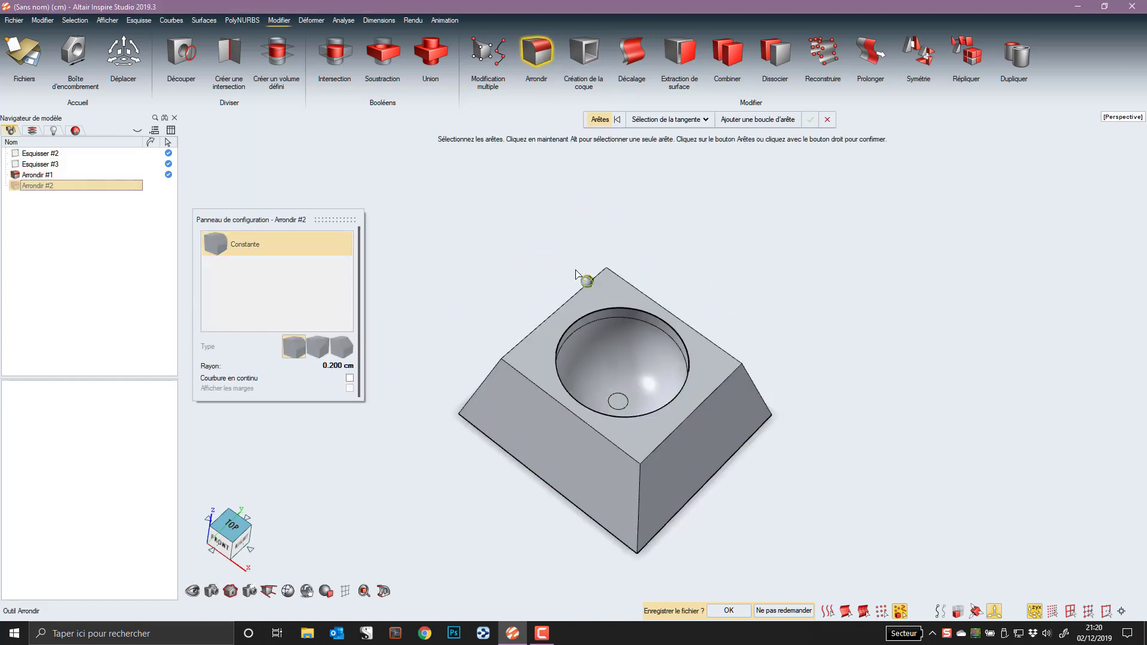
{"action": "left_click", "coordinate": [637, 478]}
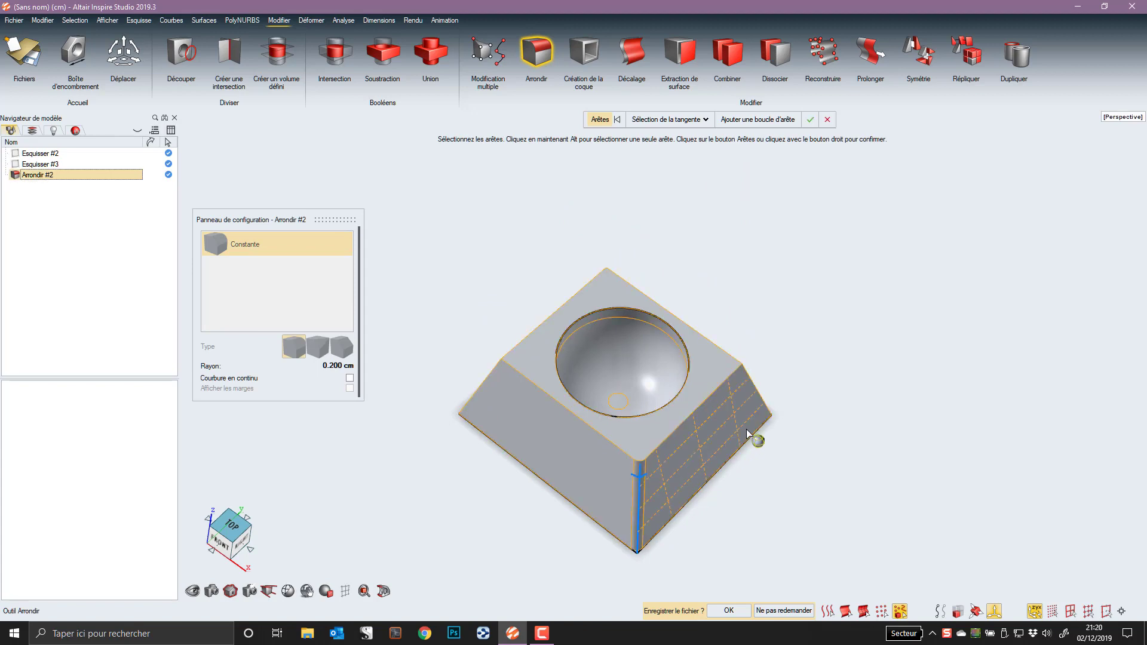
{"action": "left_click", "coordinate": [757, 392]}
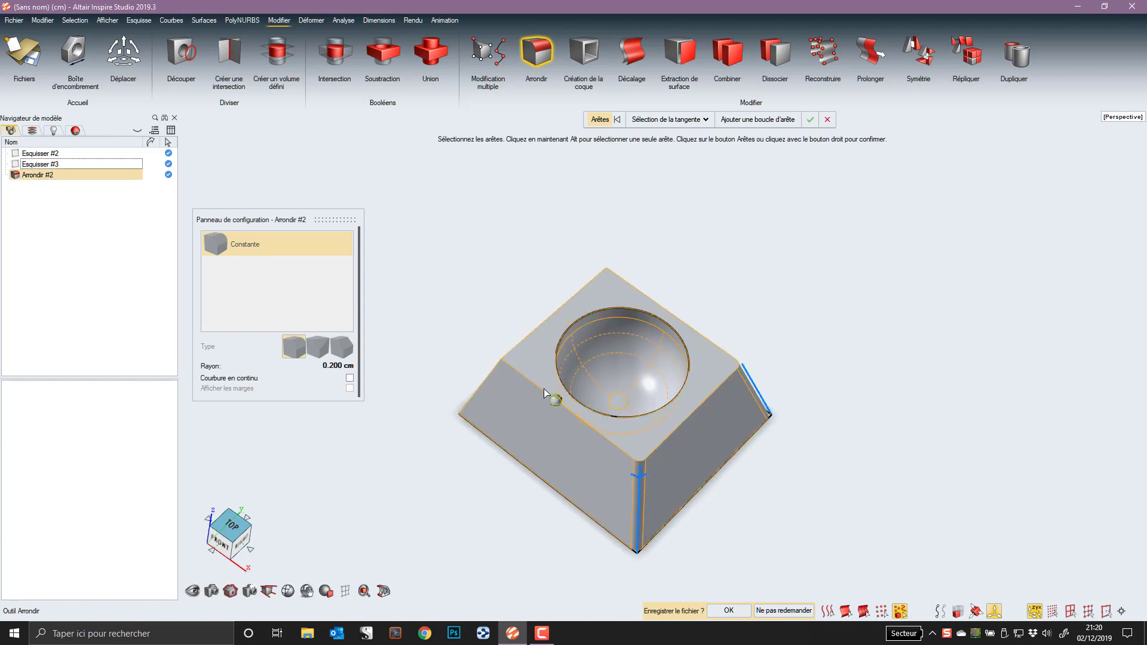
{"action": "left_click", "coordinate": [490, 374]}
{"action": "middle_click_drag", "start_coordinate": [442, 354], "coordinate": [567, 382]}
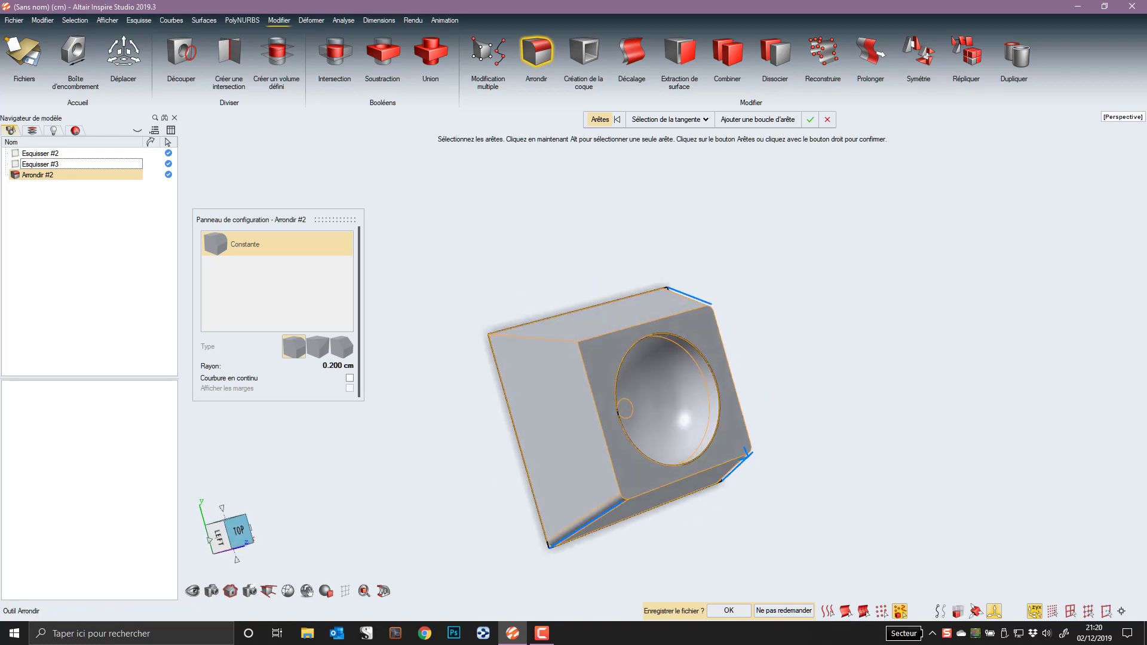
{"action": "middle_click_drag", "start_coordinate": [449, 320], "coordinate": [450, 314]}
{"action": "left_click", "coordinate": [516, 338]}
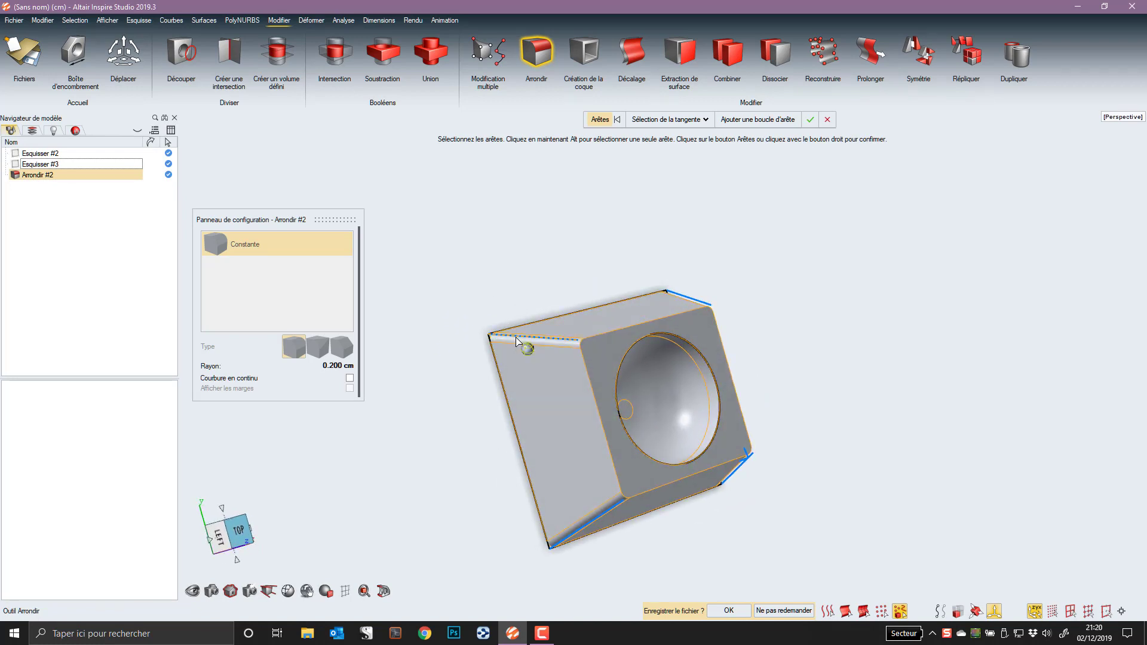
{"action": "left_click_drag", "start_coordinate": [326, 365], "coordinate": [339, 365]}
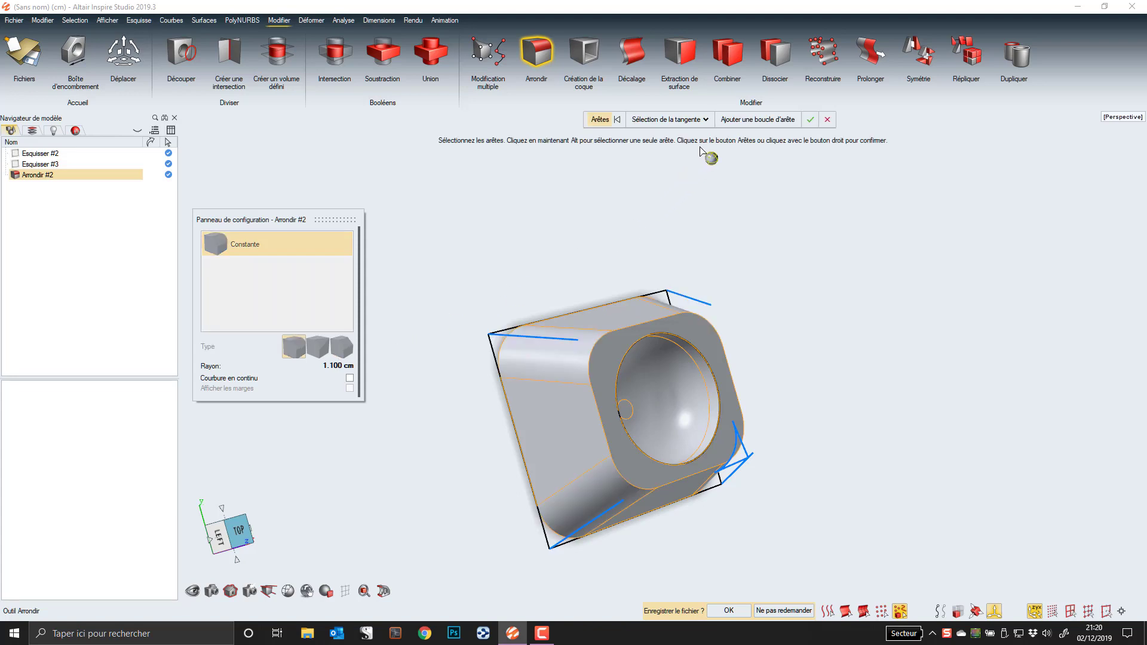
{"action": "left_click", "coordinate": [811, 124]}
Step: Sketch a circle of about 0.46 cm radius on the front plane, centred on the middle of the block's top edge, and confirm
{"action": "middle_click_drag", "start_coordinate": [789, 256], "coordinate": [811, 227]}
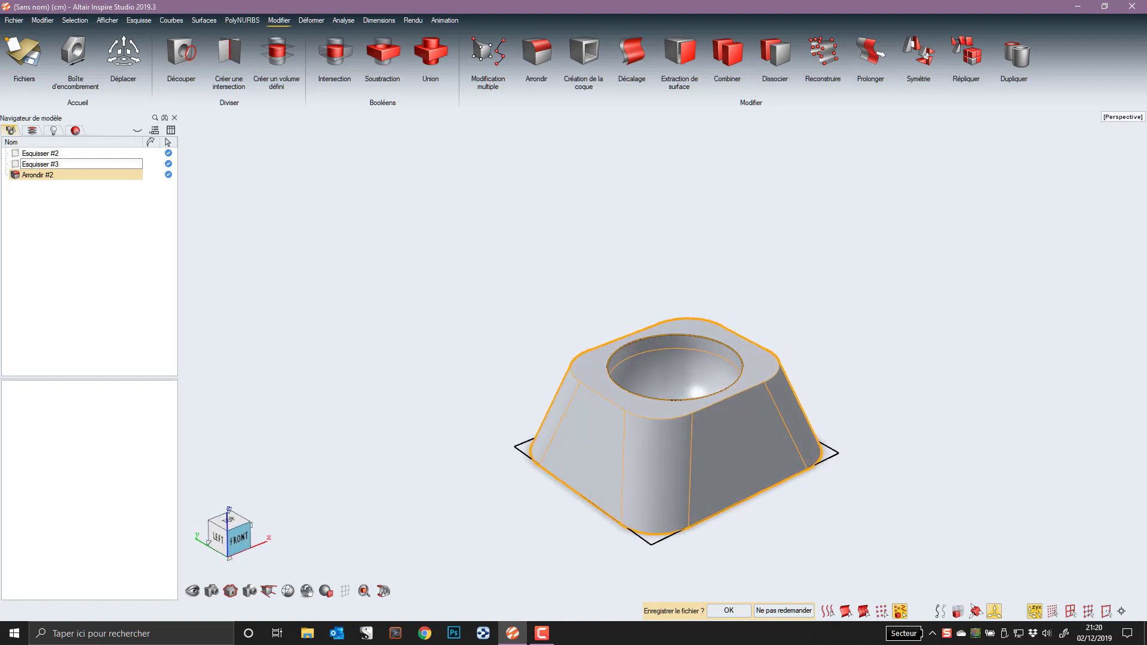
{"action": "left_click", "coordinate": [139, 21]}
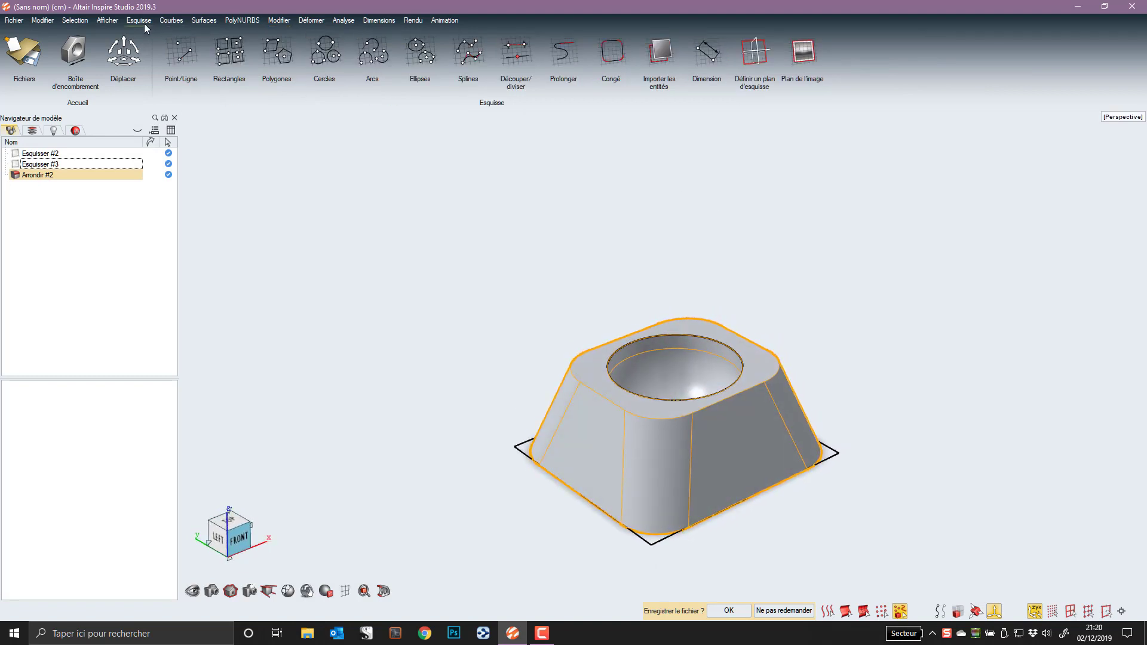
{"action": "left_click", "coordinate": [335, 60]}
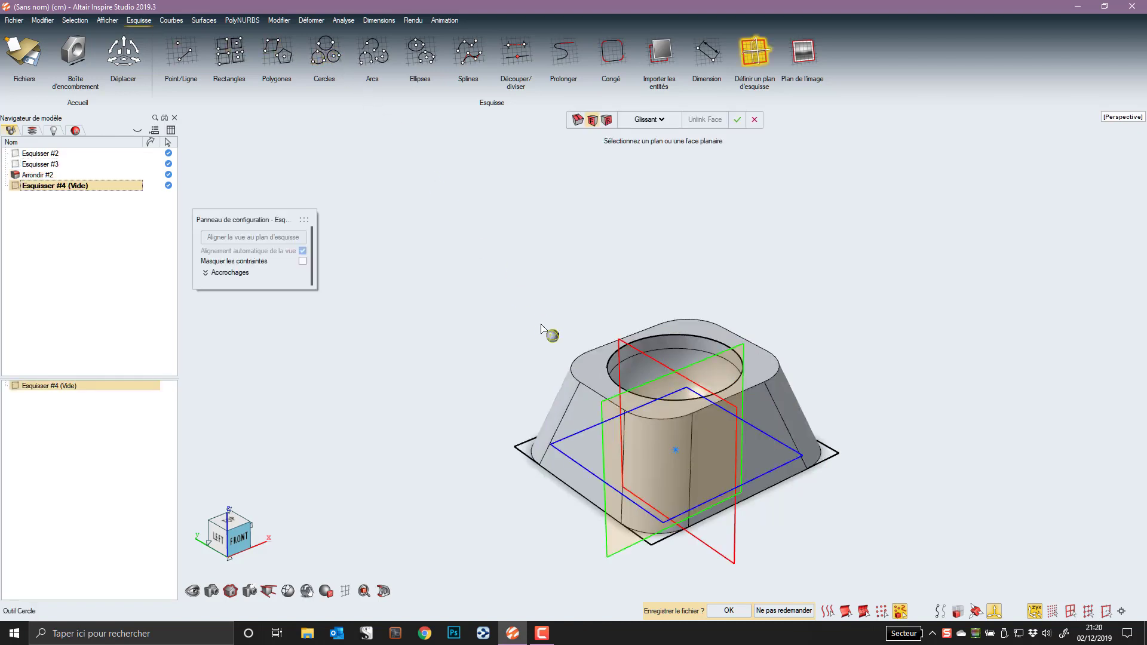
{"action": "left_click", "coordinate": [617, 549]}
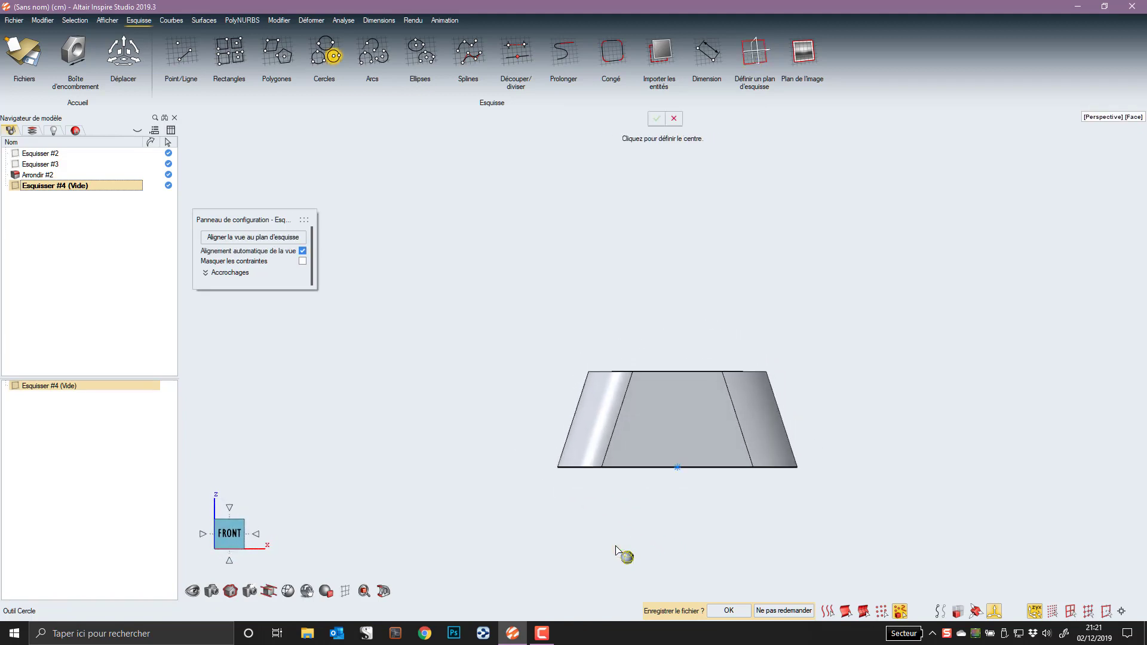
{"action": "left_click", "coordinate": [677, 371]}
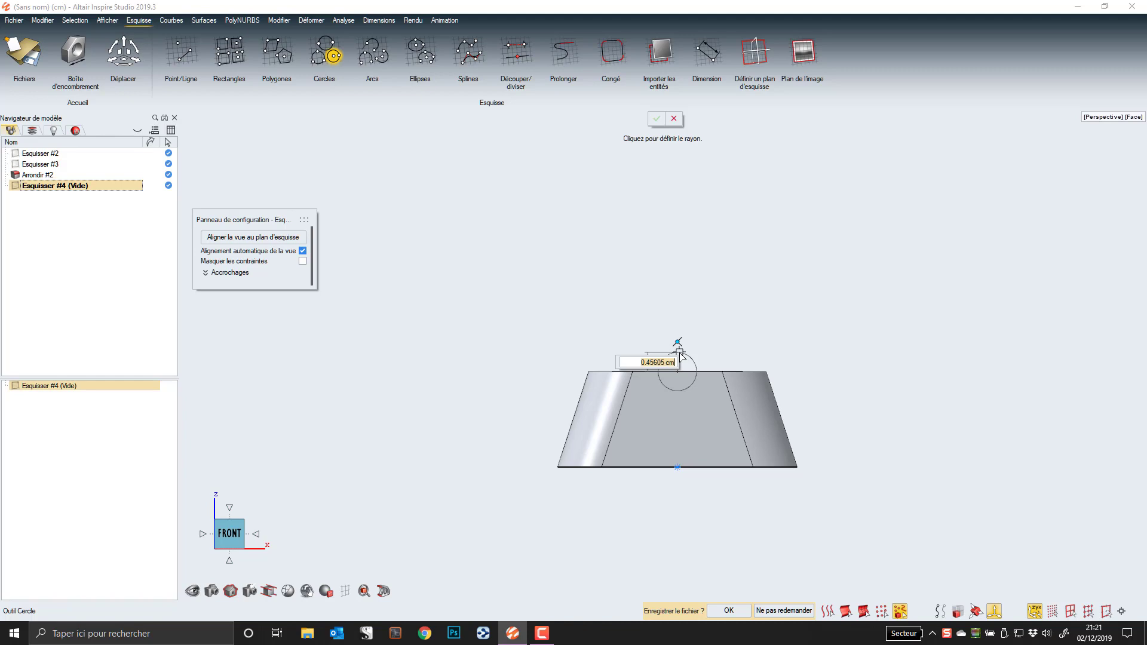
{"action": "left_click", "coordinate": [680, 356]}
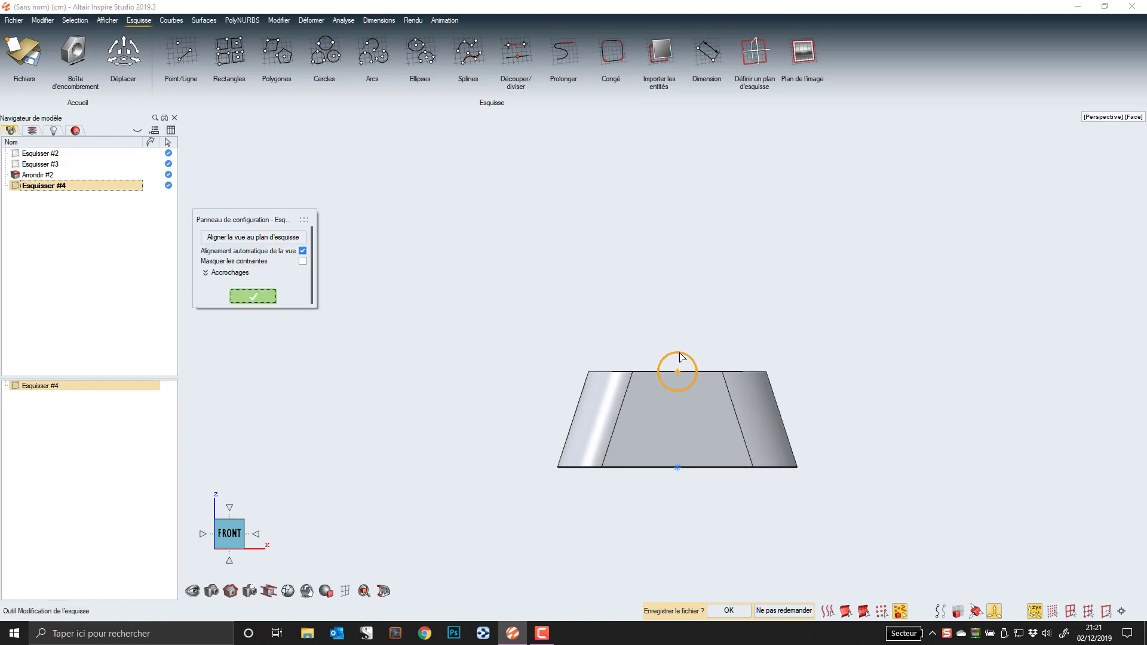
{"action": "left_click", "coordinate": [253, 296]}
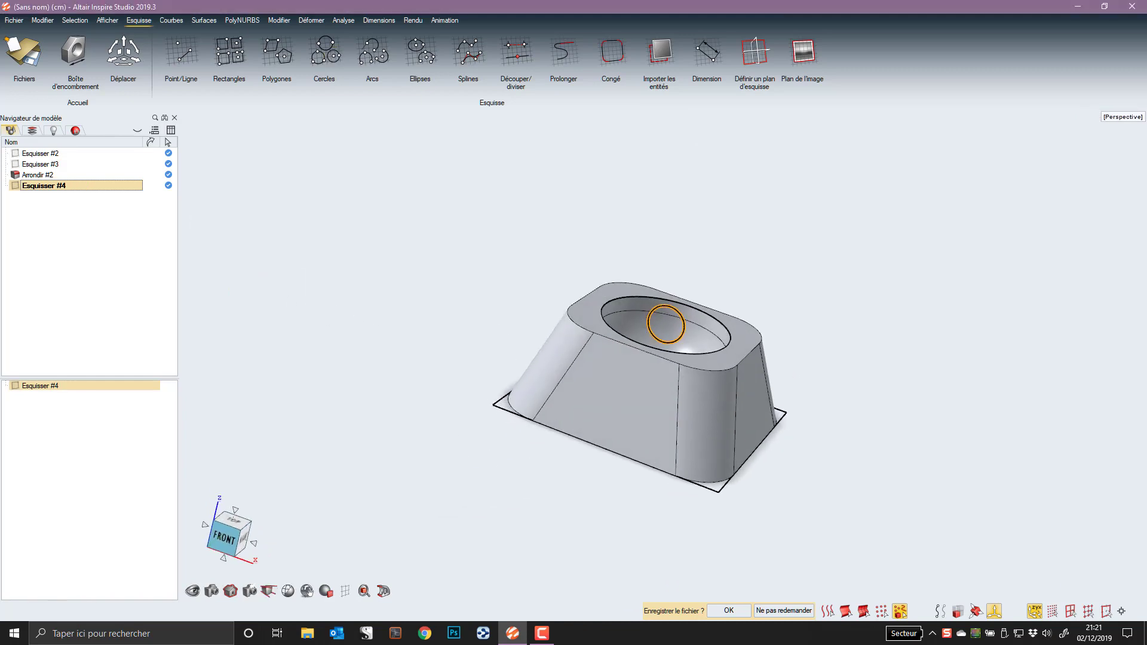
Step: Trim the block with the sketched circle, keeping the exterior, to cut two opposite notches through the rim, and confirm
{"action": "middle_click_drag", "start_coordinate": [666, 323], "coordinate": [598, 323]}
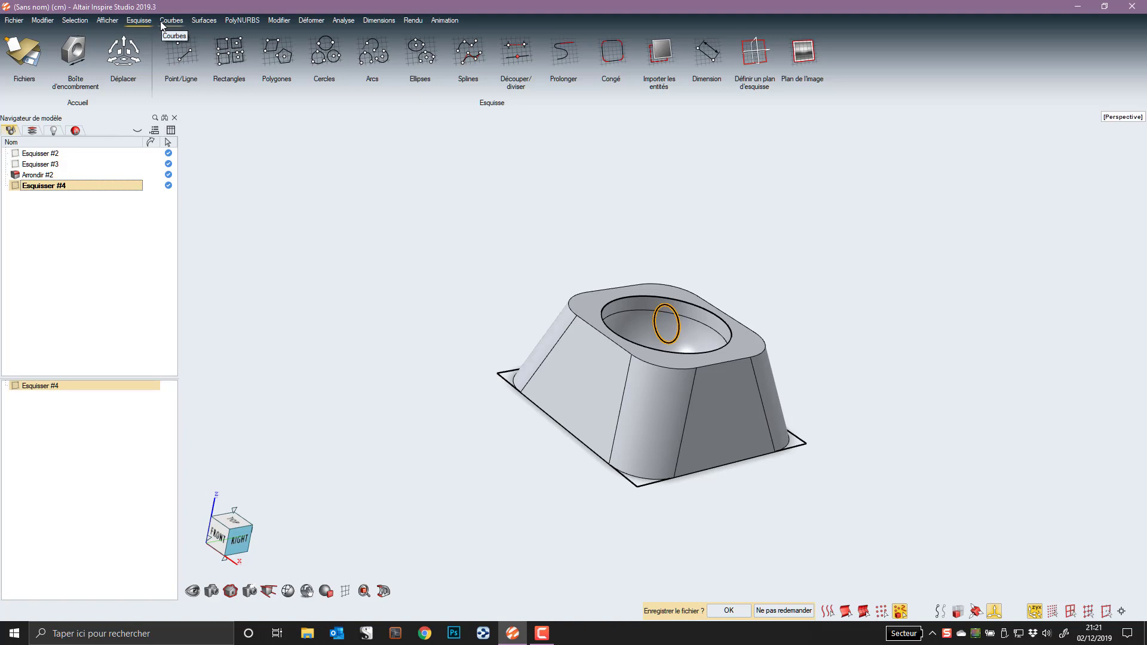
{"action": "left_click", "coordinate": [278, 20]}
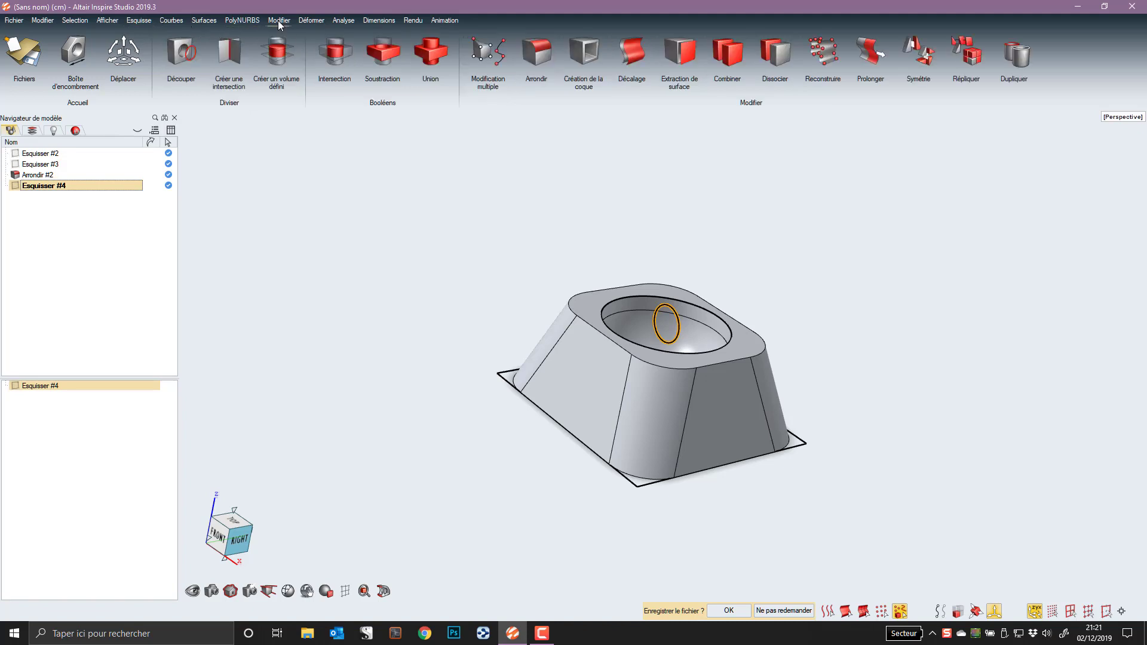
{"action": "left_click", "coordinate": [189, 47]}
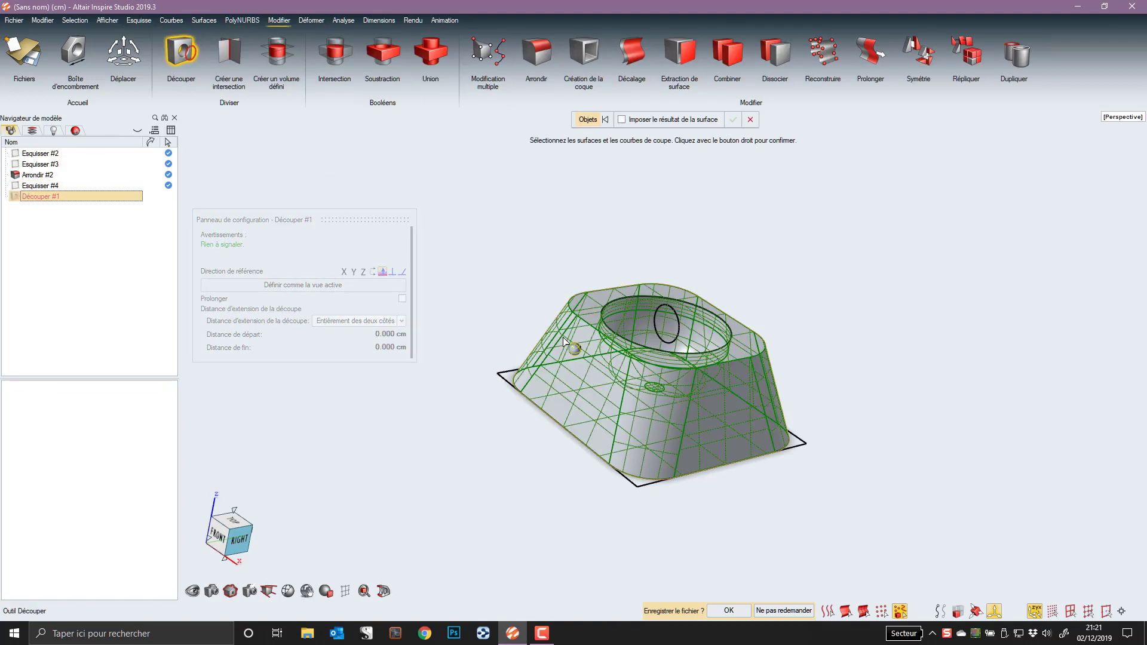
{"action": "left_click", "coordinate": [659, 320]}
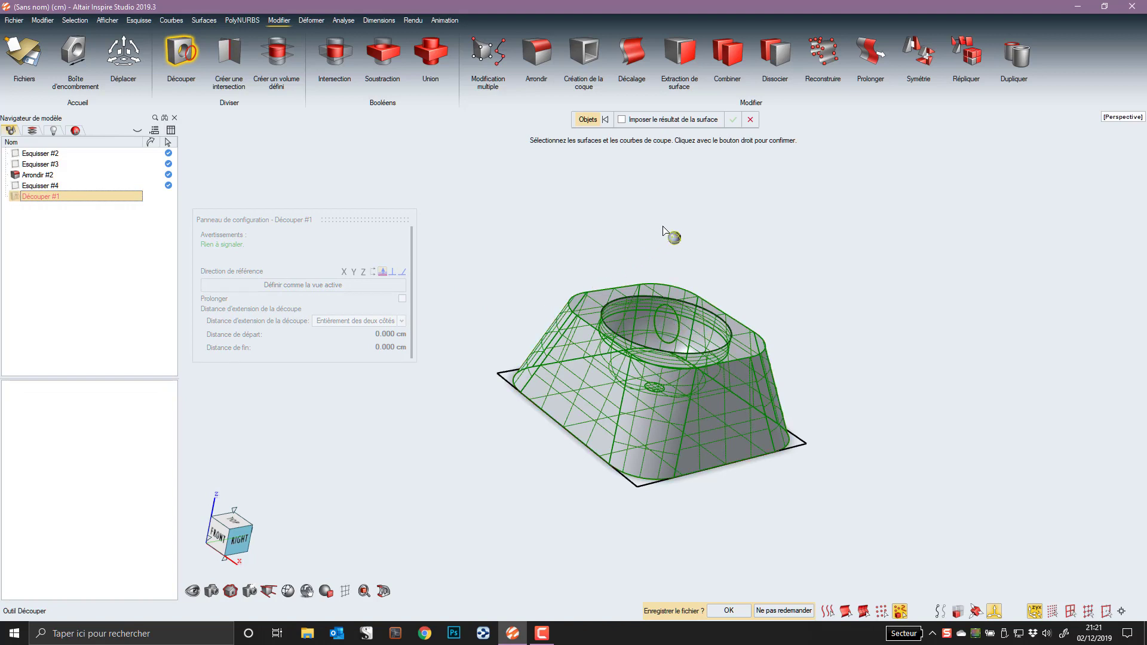
{"action": "right_click", "coordinate": [663, 231]}
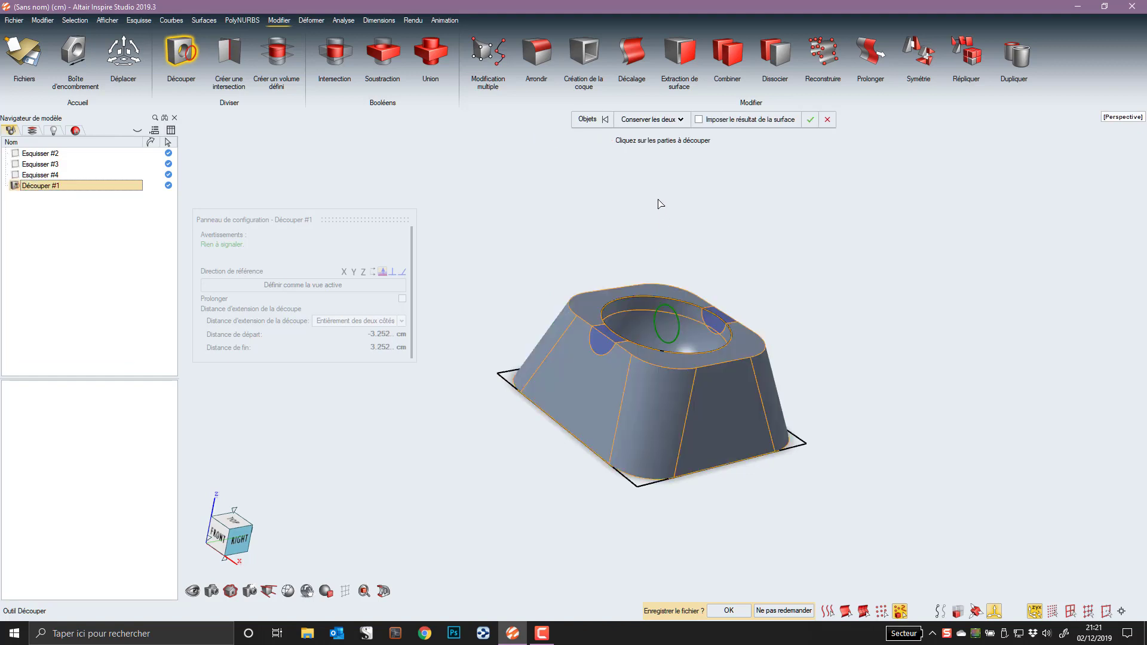
{"action": "left_click", "coordinate": [679, 120]}
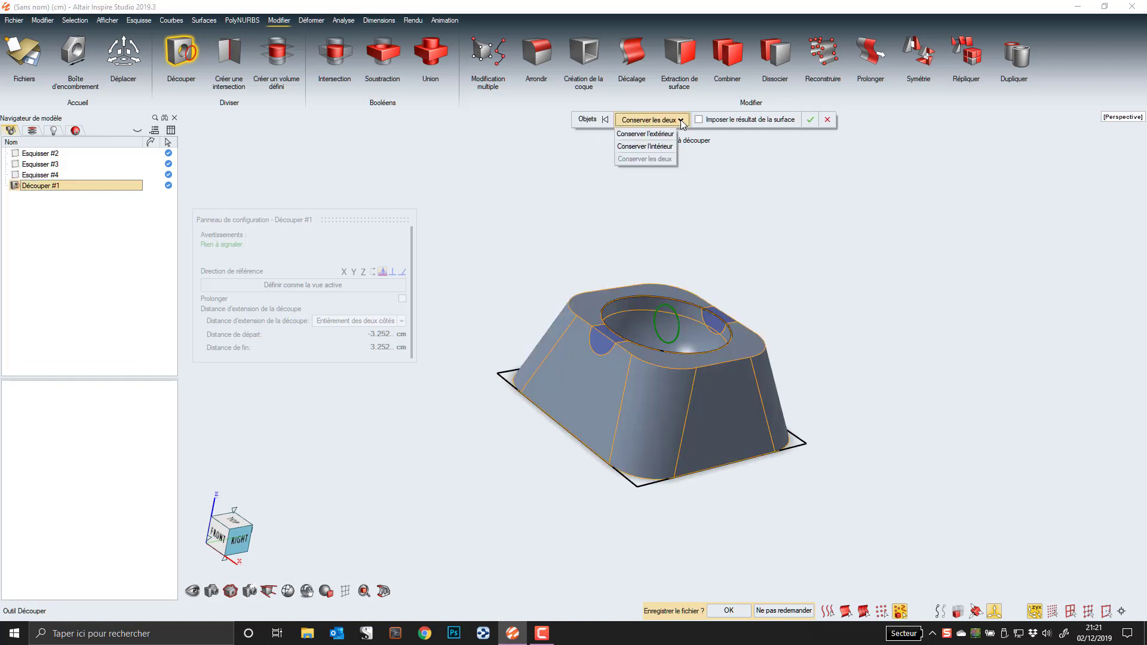
{"action": "left_click", "coordinate": [650, 135]}
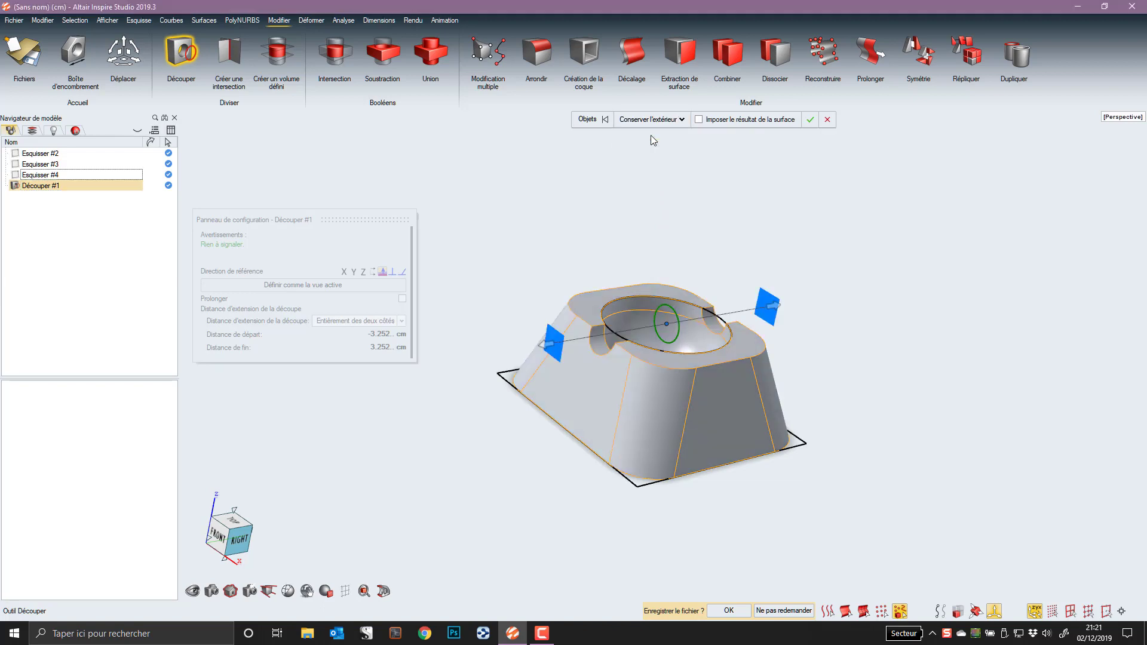
{"action": "left_click", "coordinate": [810, 120]}
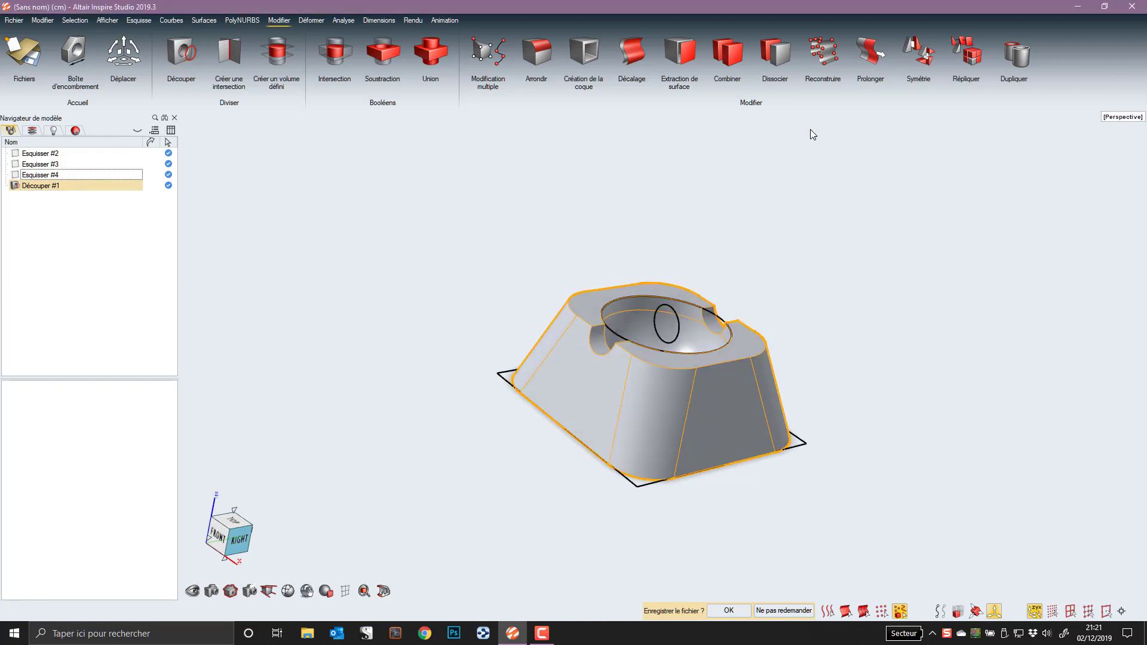
Step: Duplicate the notch circle in place, rotate the copy 90 degrees about the Z axis and confirm the move
{"action": "right_click_drag", "start_coordinate": [700, 348], "coordinate": [665, 356]}
{"action": "middle_click_drag", "start_coordinate": [666, 355], "coordinate": [784, 227]}
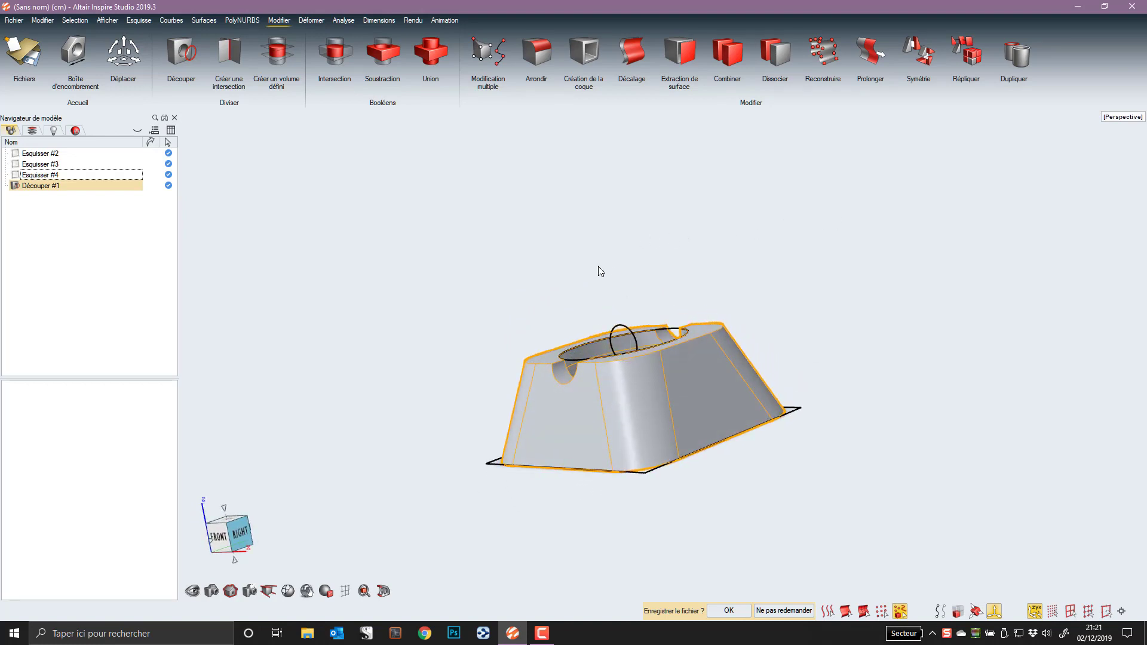
{"action": "middle_click_drag", "start_coordinate": [599, 269], "coordinate": [663, 263]}
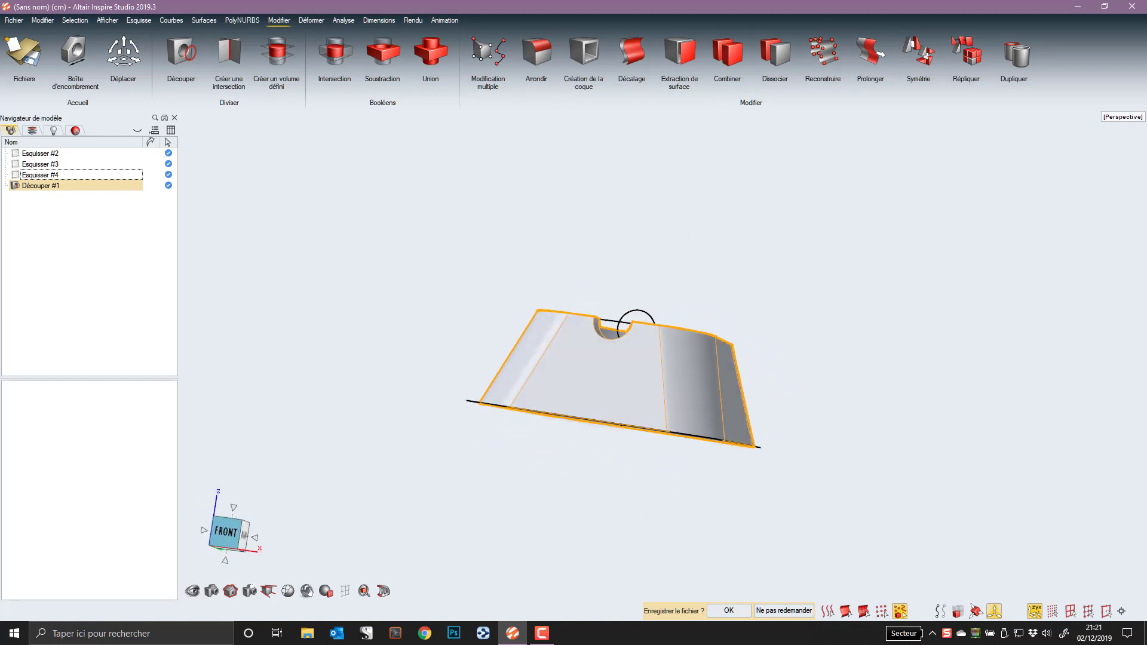
{"action": "left_click", "coordinate": [653, 316]}
{"action": "middle_click_drag", "start_coordinate": [661, 311], "coordinate": [681, 239]}
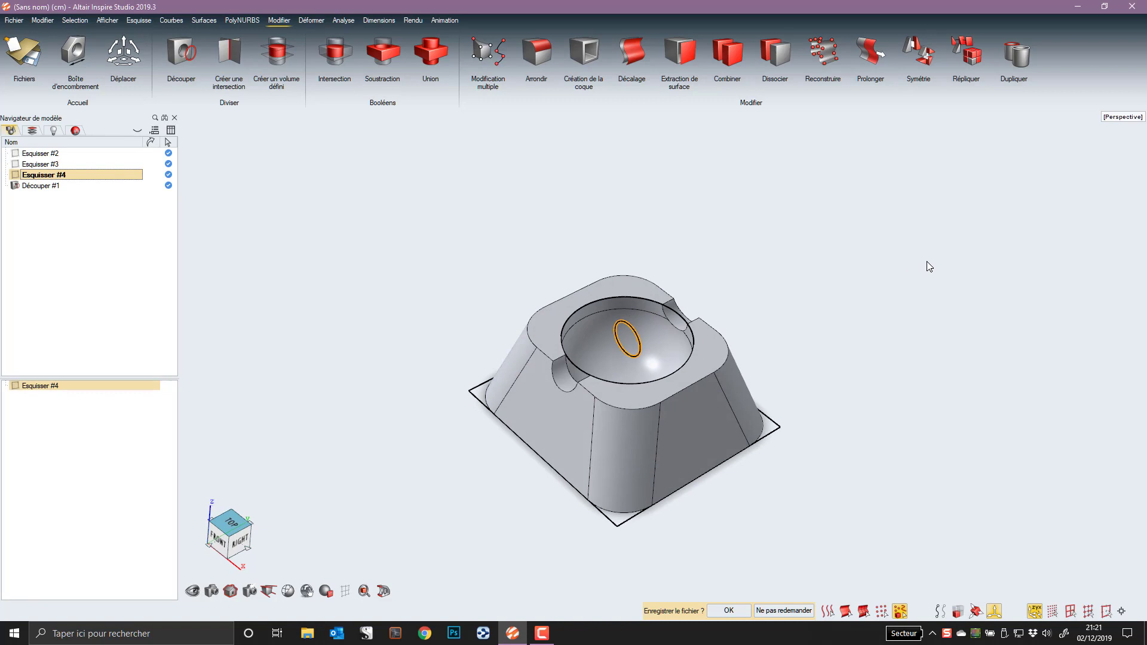
{"action": "key", "text": "ctrl+v"}
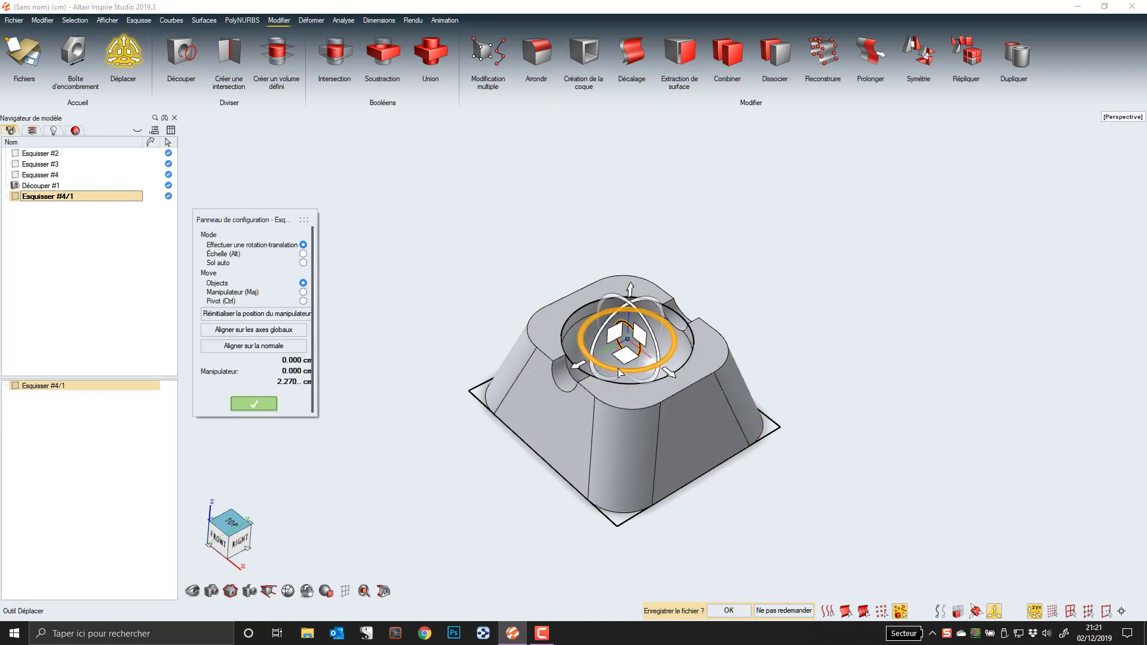
{"action": "mouse_move", "coordinate": [623, 374]}
{"action": "left_mouse_down"}
{"action": "mouse_move", "coordinate": [665, 379]}
{"action": "mouse_move", "coordinate": [690, 367]}
{"action": "mouse_move", "coordinate": [675, 309]}
{"action": "left_mouse_up"}
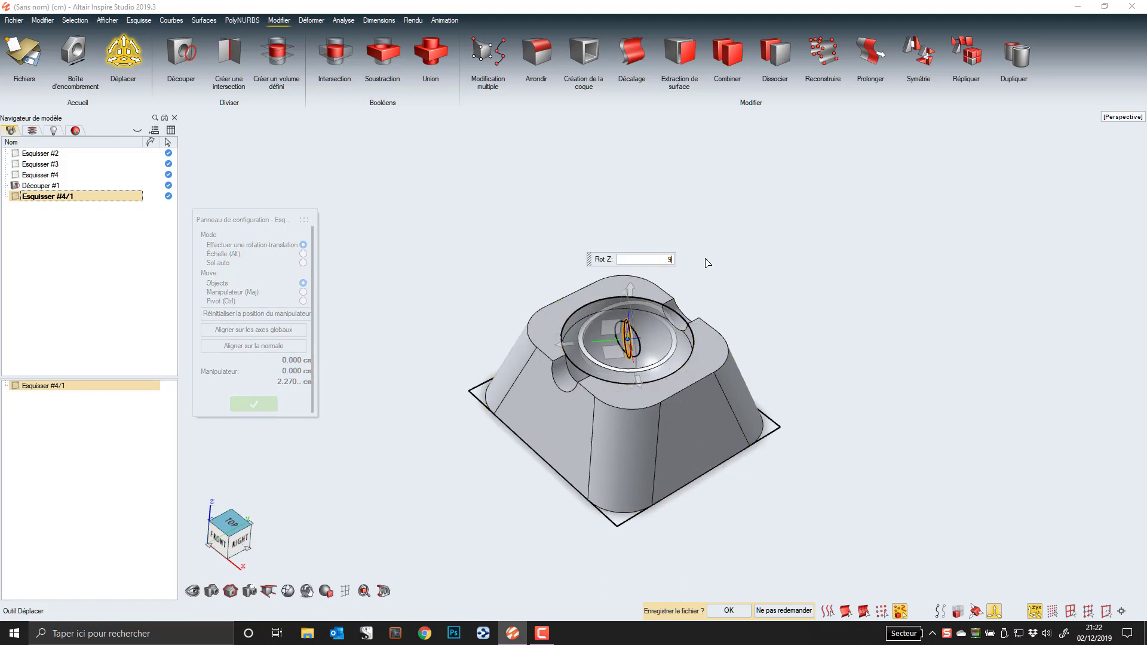
{"action": "type", "text": "0"}
{"action": "key", "text": "Return"}
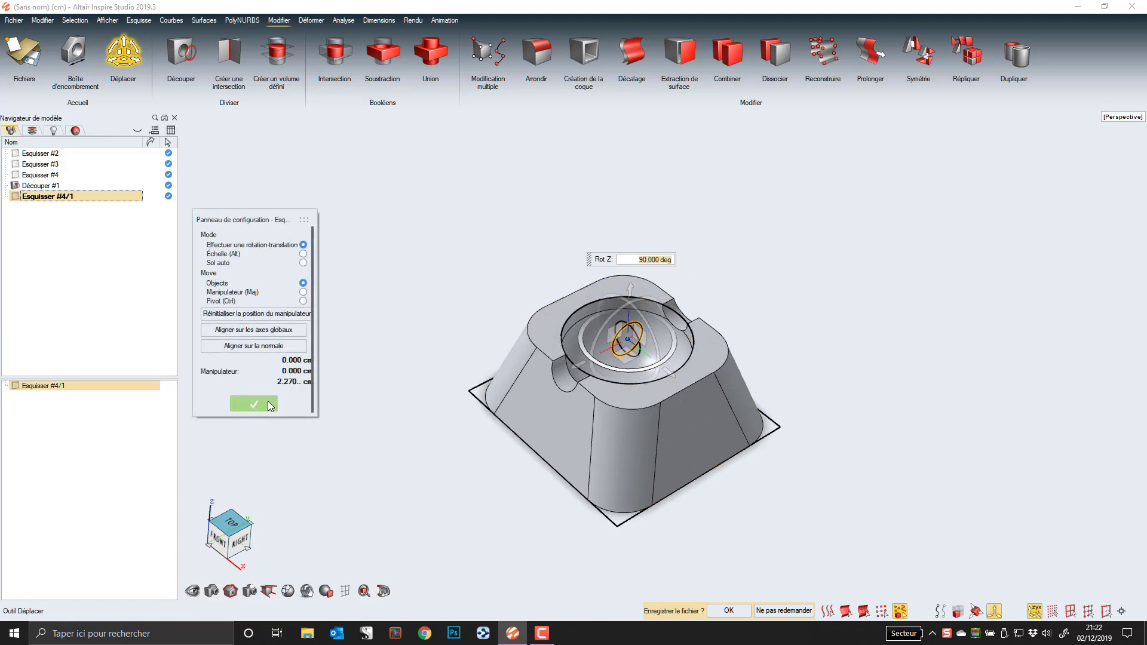
{"action": "left_click", "coordinate": [254, 403]}
Step: Trim the block with the rotated circle, keeping the exterior, to cut the other two rim notches, and confirm
{"action": "left_click", "coordinate": [181, 57]}
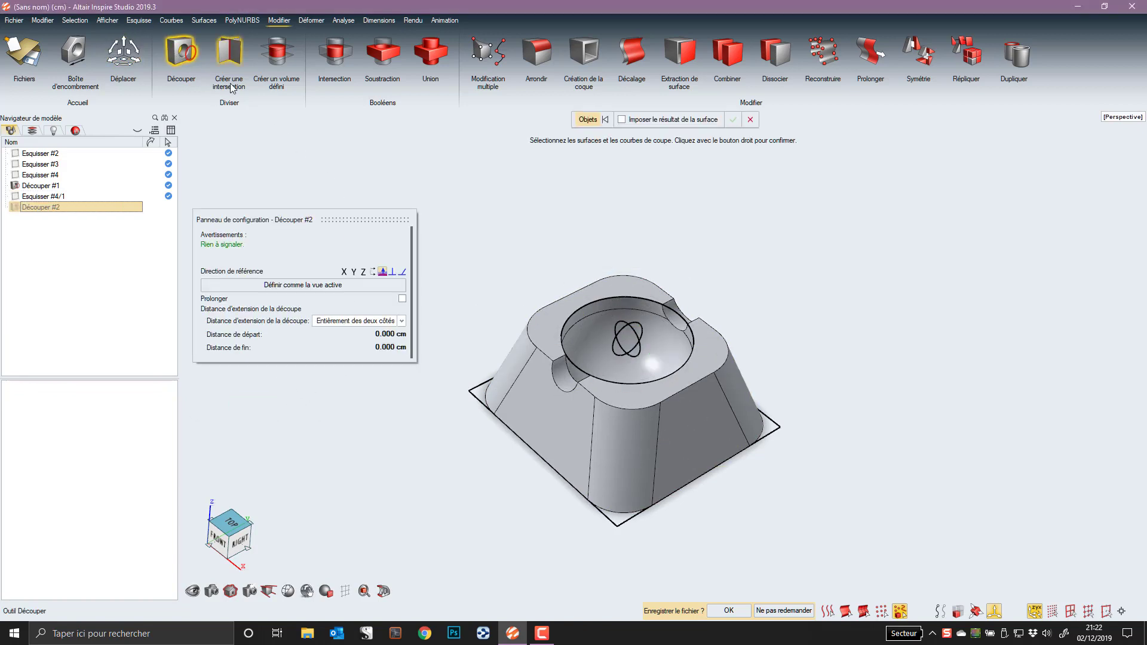
{"action": "left_click", "coordinate": [591, 310]}
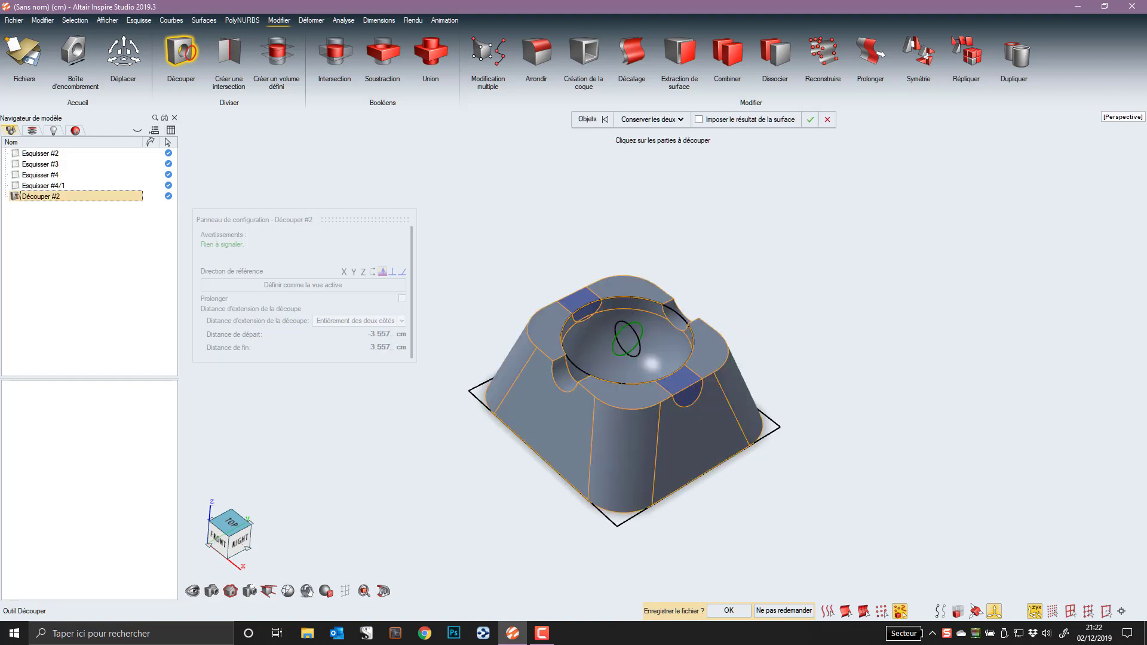
{"action": "left_click", "coordinate": [683, 119]}
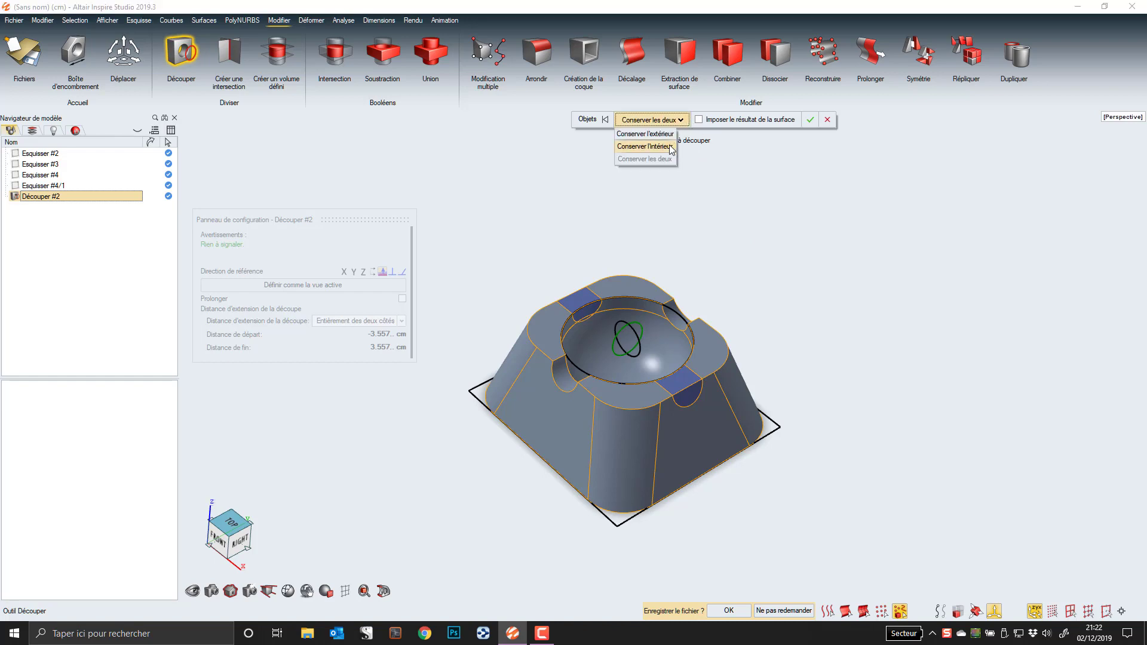
{"action": "left_click", "coordinate": [671, 147]}
{"action": "left_click", "coordinate": [810, 120]}
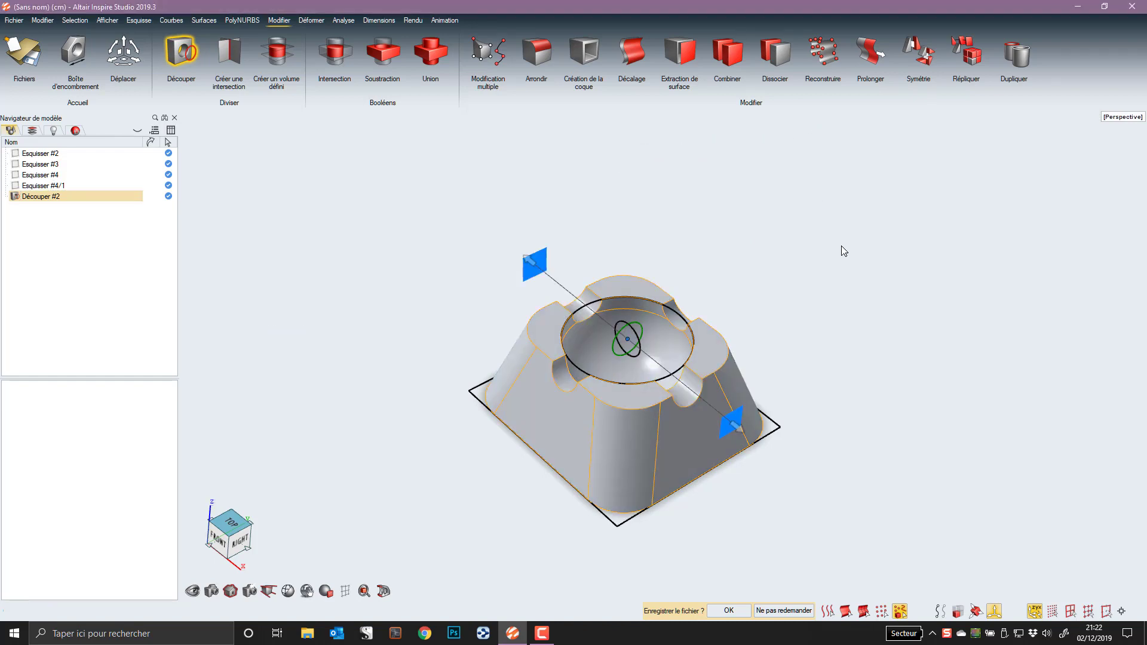
Step: Hide the sketch curves in the view so that only the solid block is displayed
{"action": "scroll", "coordinate": [644, 344], "scroll_direction": "up", "scroll_amount": 2}
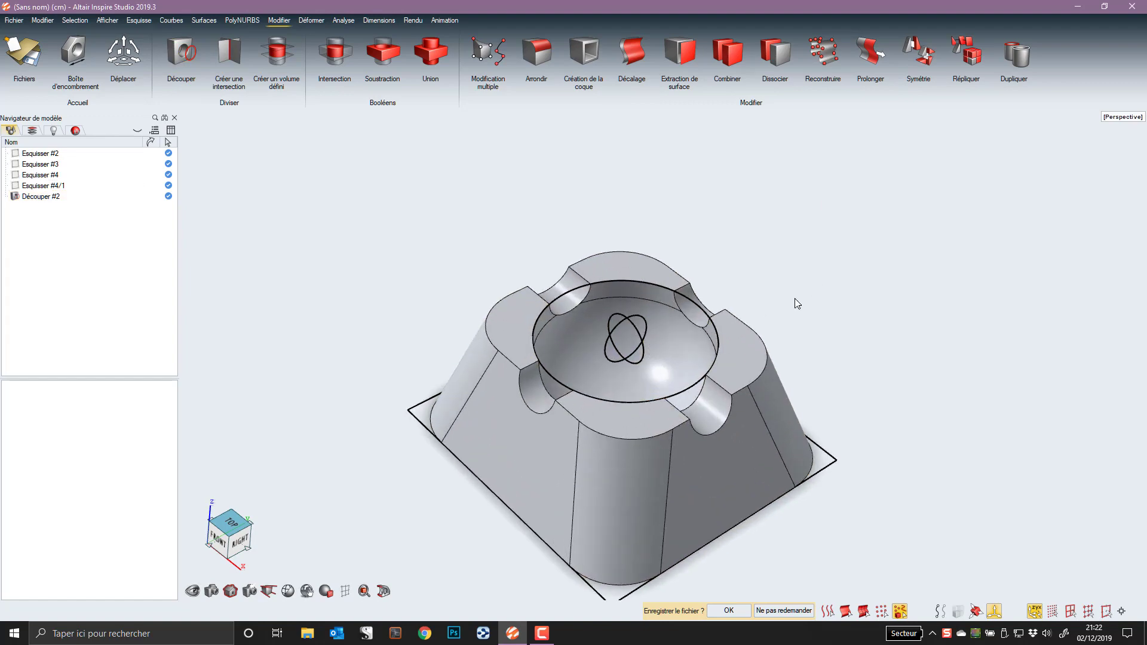
{"action": "right_click_drag", "start_coordinate": [798, 303], "coordinate": [840, 267]}
{"action": "mouse_move", "coordinate": [840, 267]}
{"action": "middle_mouse_down"}
{"action": "mouse_move", "coordinate": [794, 334]}
{"action": "mouse_move", "coordinate": [838, 274]}
{"action": "middle_mouse_up"}
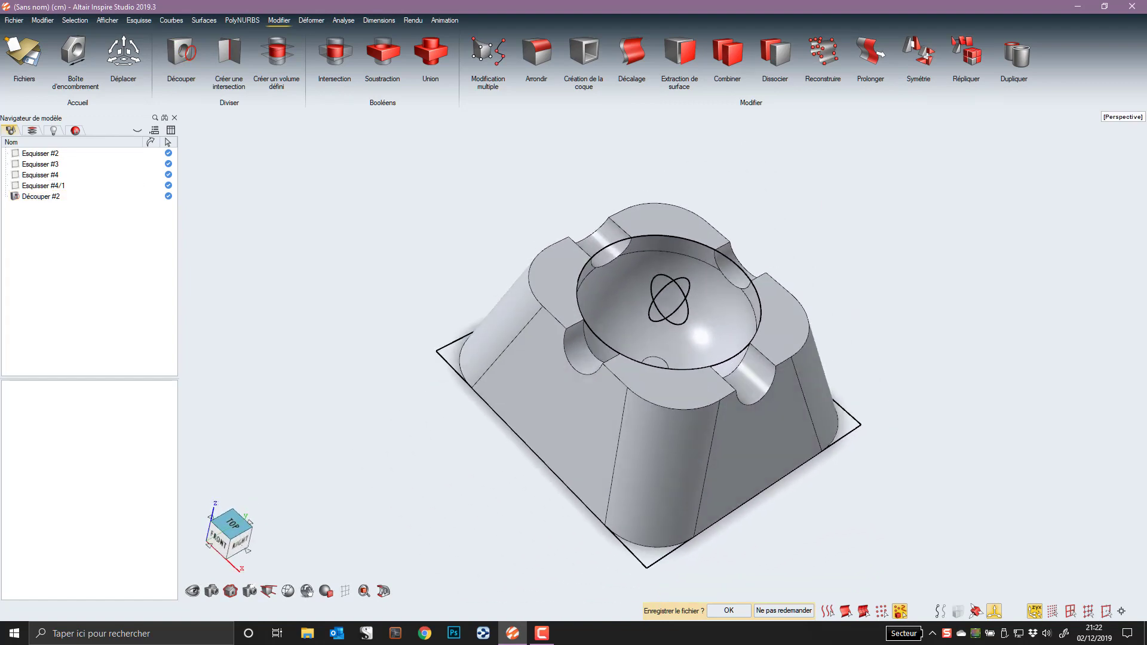
{"action": "middle_click_drag", "start_coordinate": [914, 418], "coordinate": [910, 427]}
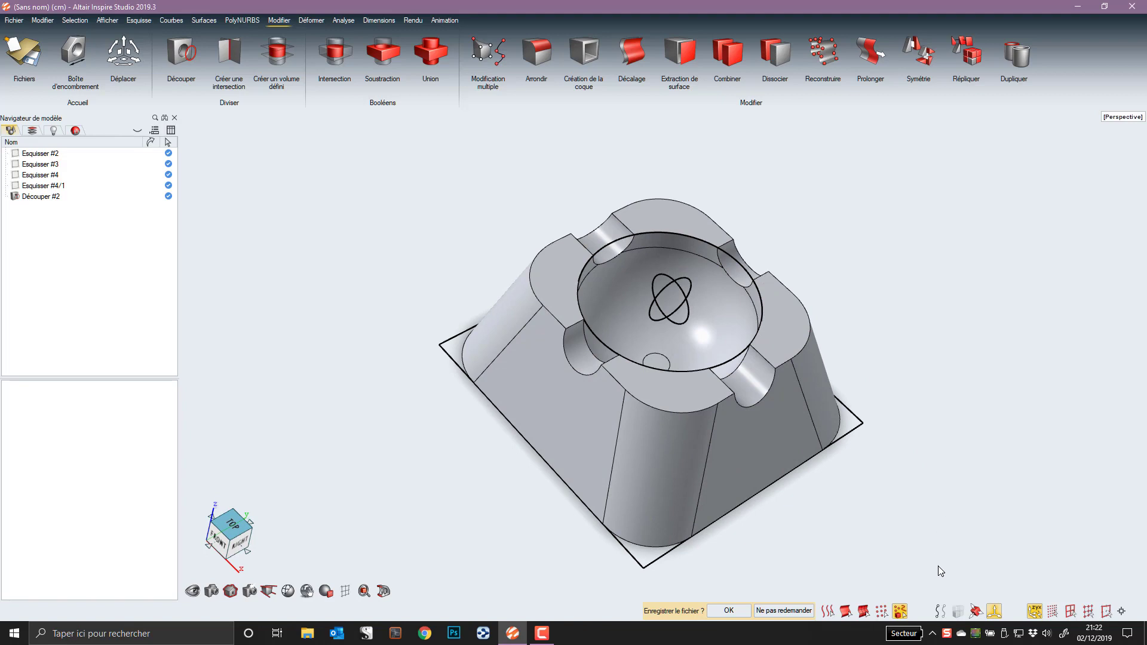
{"action": "left_click", "coordinate": [940, 612]}
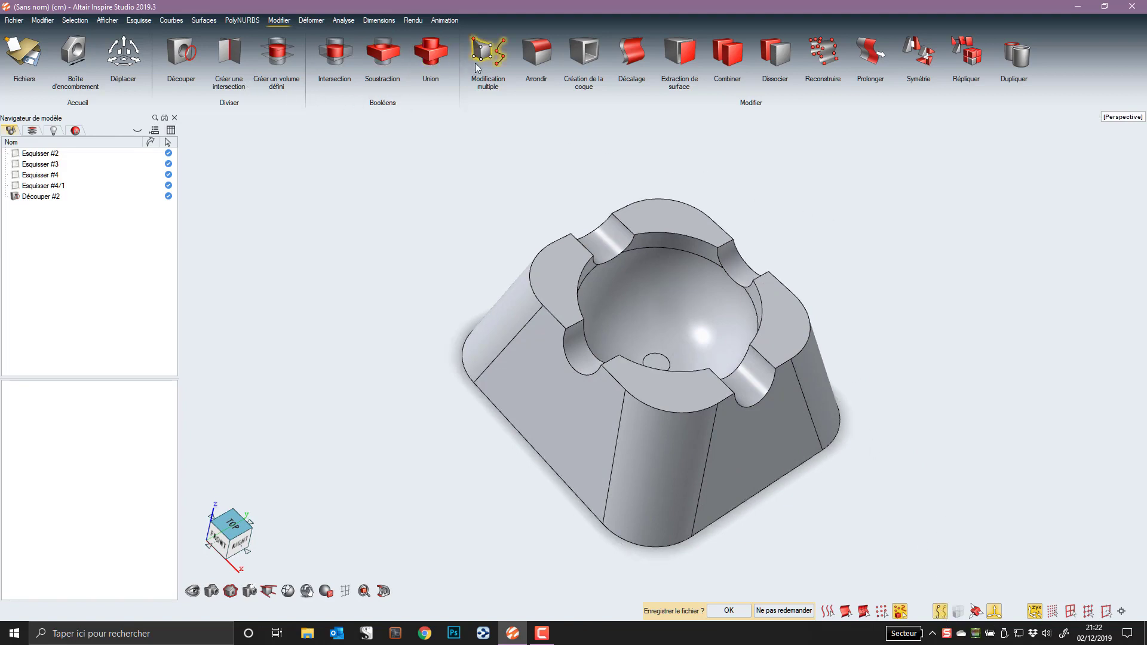
Step: Select the eight straight upper edges of the four rim notches for a constant-radius rounding
{"action": "left_click", "coordinate": [530, 55]}
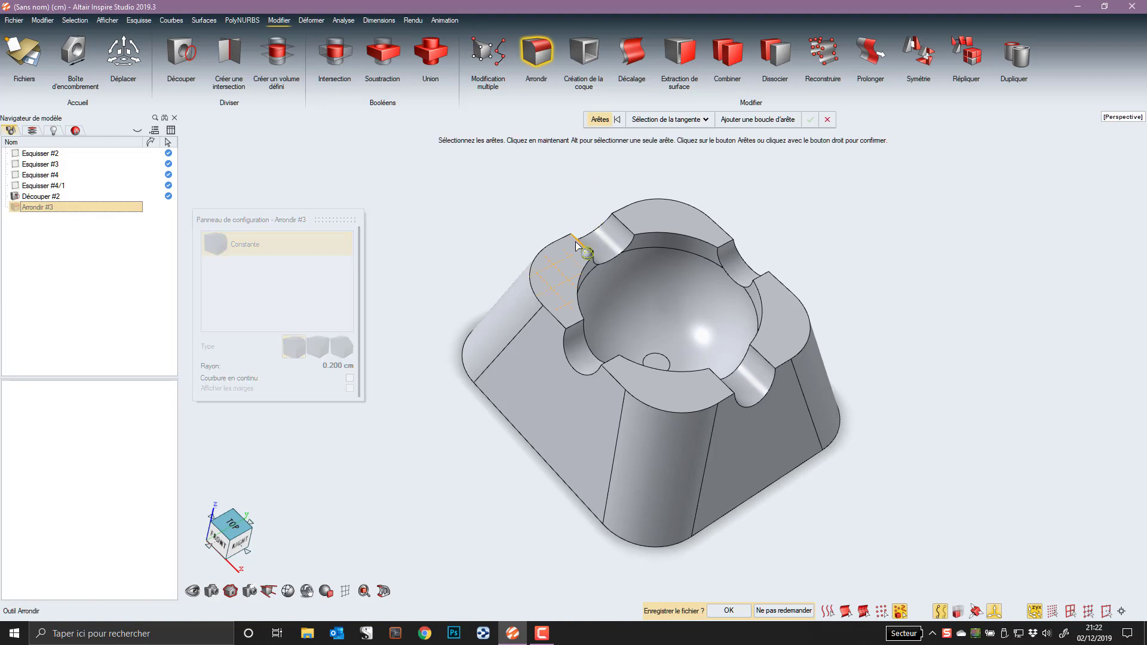
{"action": "mouse_move", "coordinate": [577, 245]}
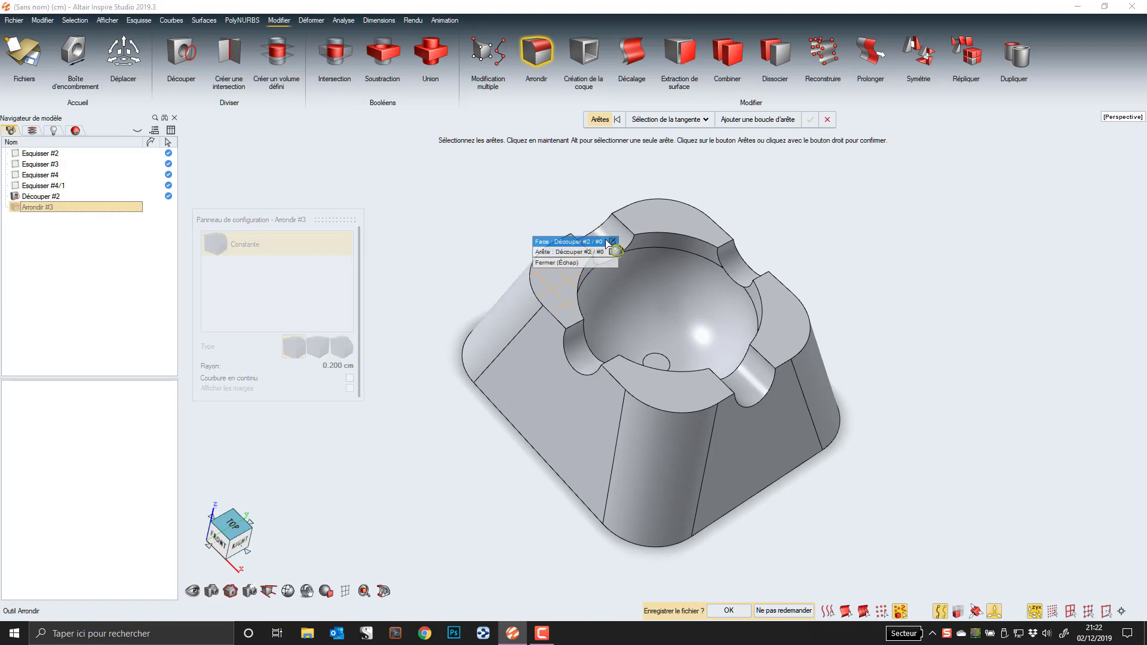
{"action": "left_click", "coordinate": [568, 251]}
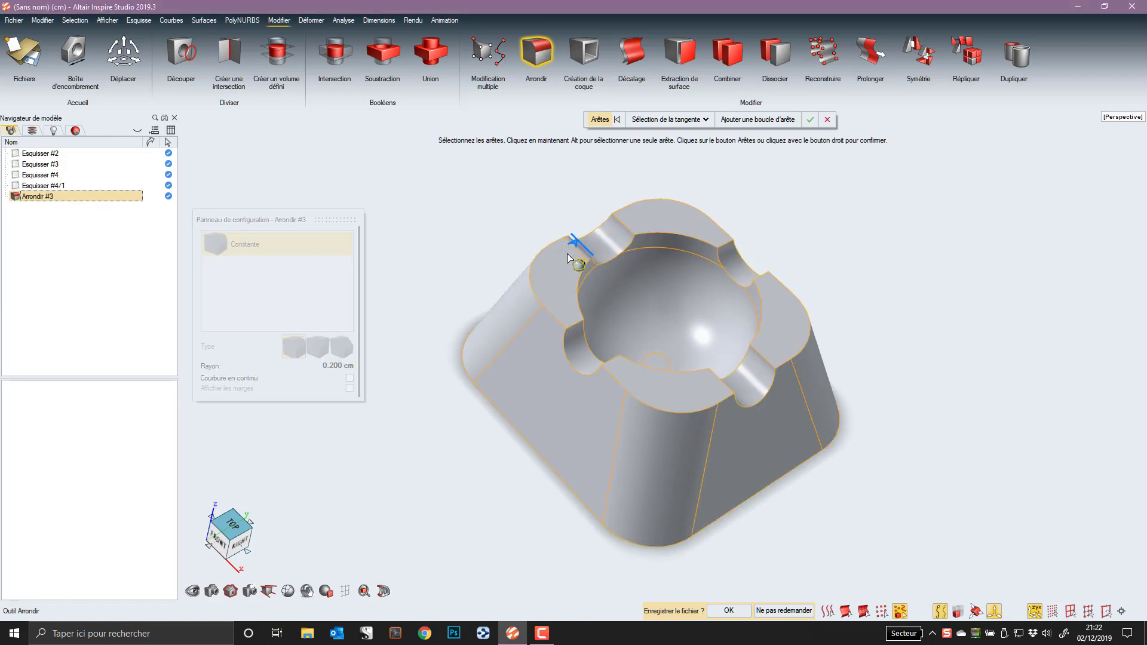
{"action": "left_click", "coordinate": [622, 226]}
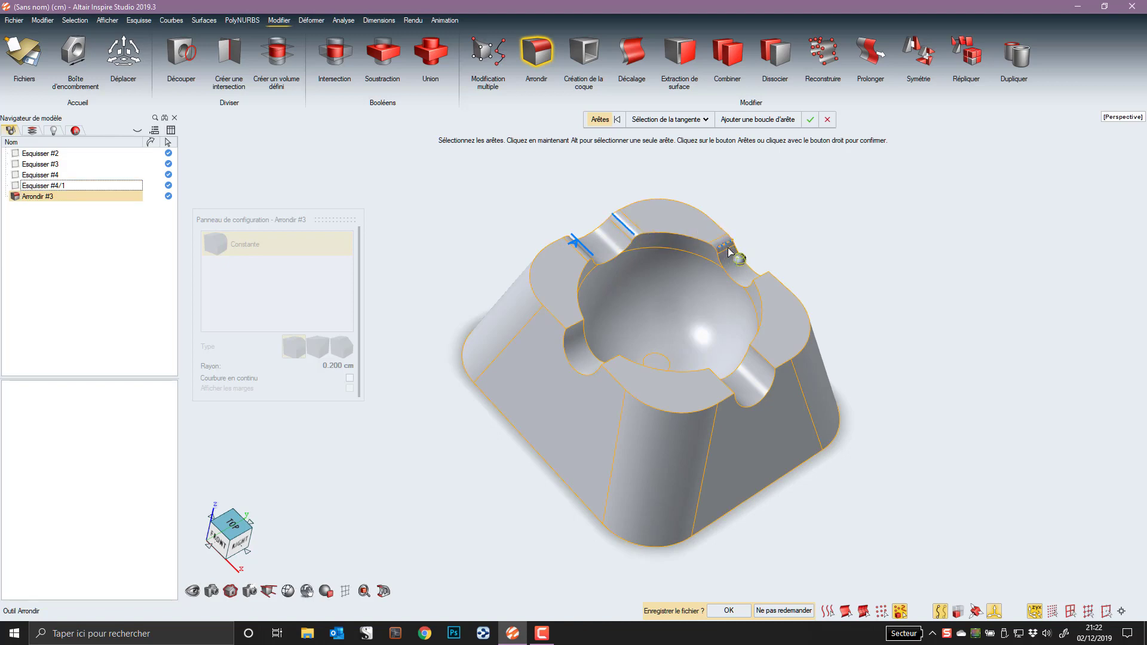
{"action": "left_click", "coordinate": [759, 277]}
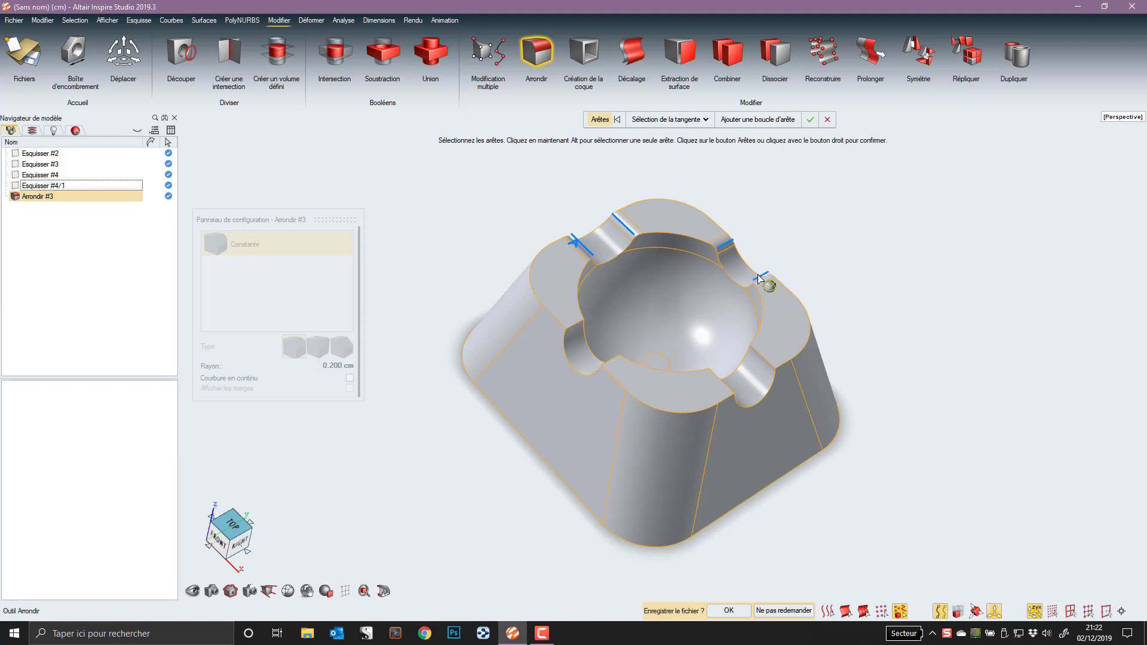
{"action": "left_click", "coordinate": [768, 366]}
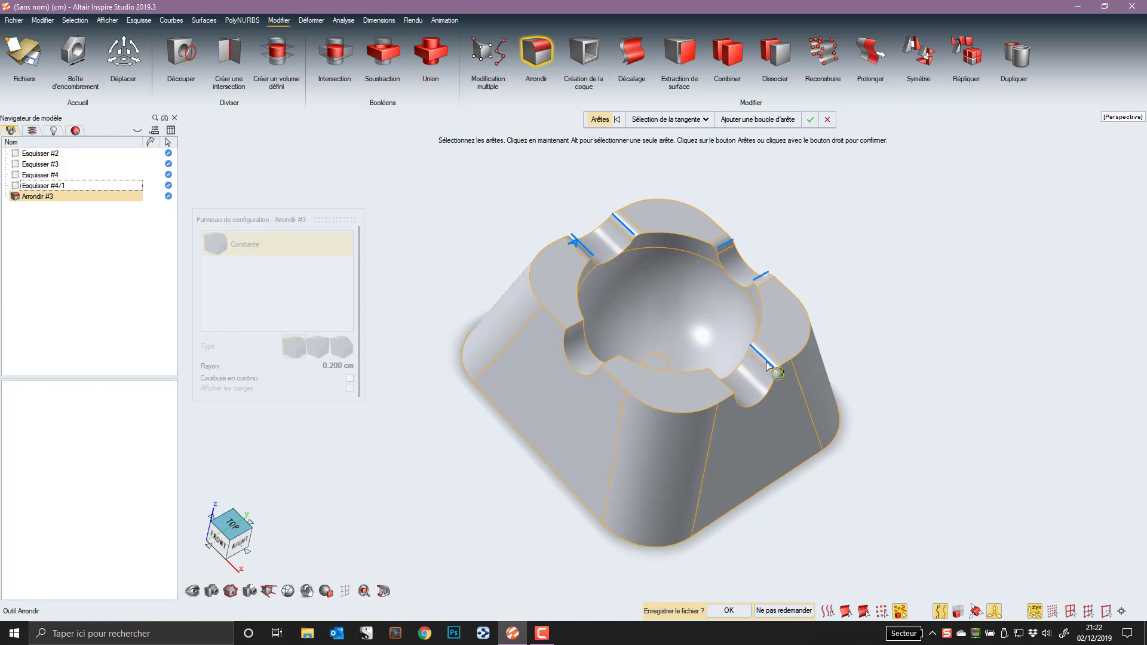
{"action": "left_click", "coordinate": [724, 385]}
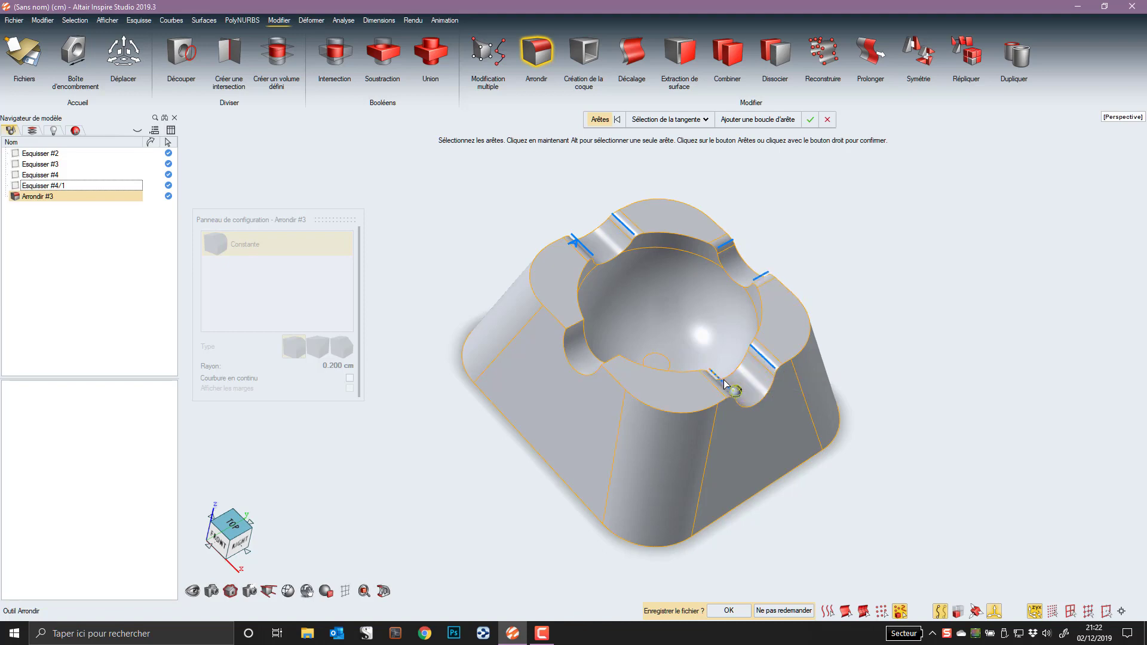
{"action": "left_click", "coordinate": [607, 361]}
{"action": "left_click", "coordinate": [575, 326]}
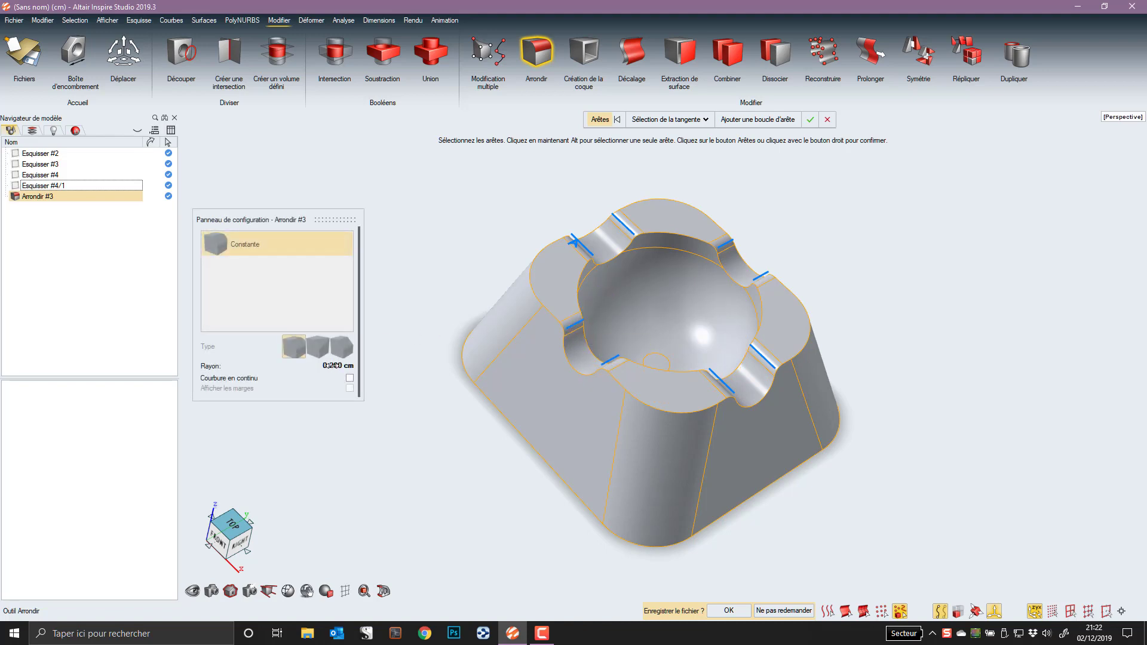
Step: Set the rounding radius of the notch edges to 0.4 cm and confirm
{"action": "right_click", "coordinate": [575, 242]}
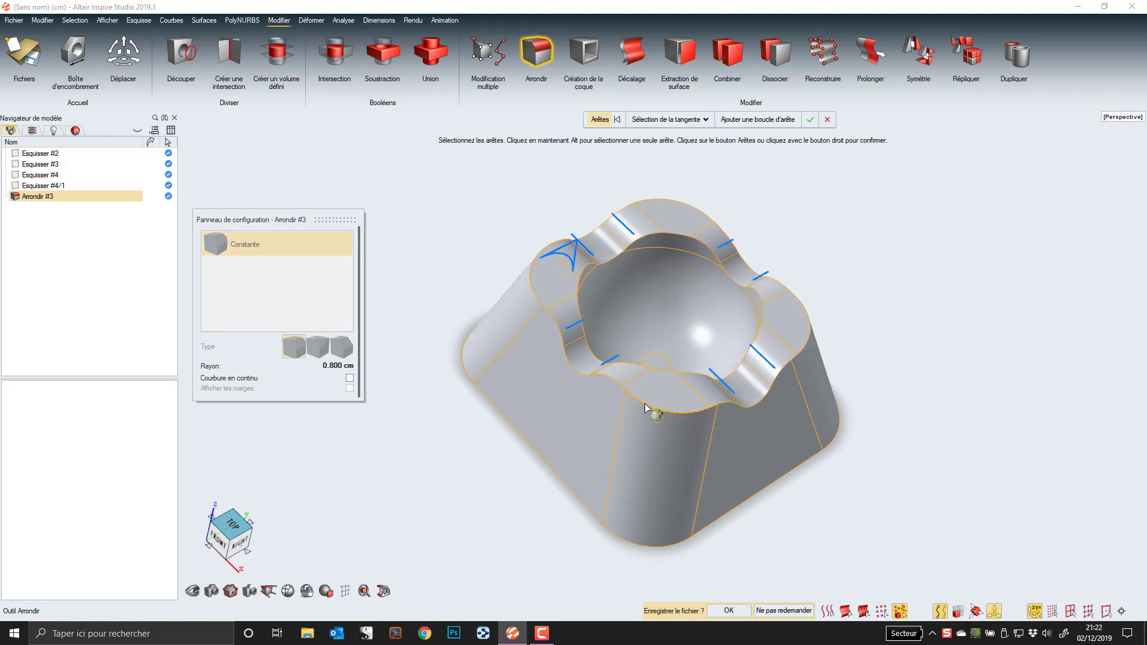
{"action": "left_click", "coordinate": [337, 365]}
{"action": "type", "text": "0.6"}
{"action": "key", "text": "Return"}
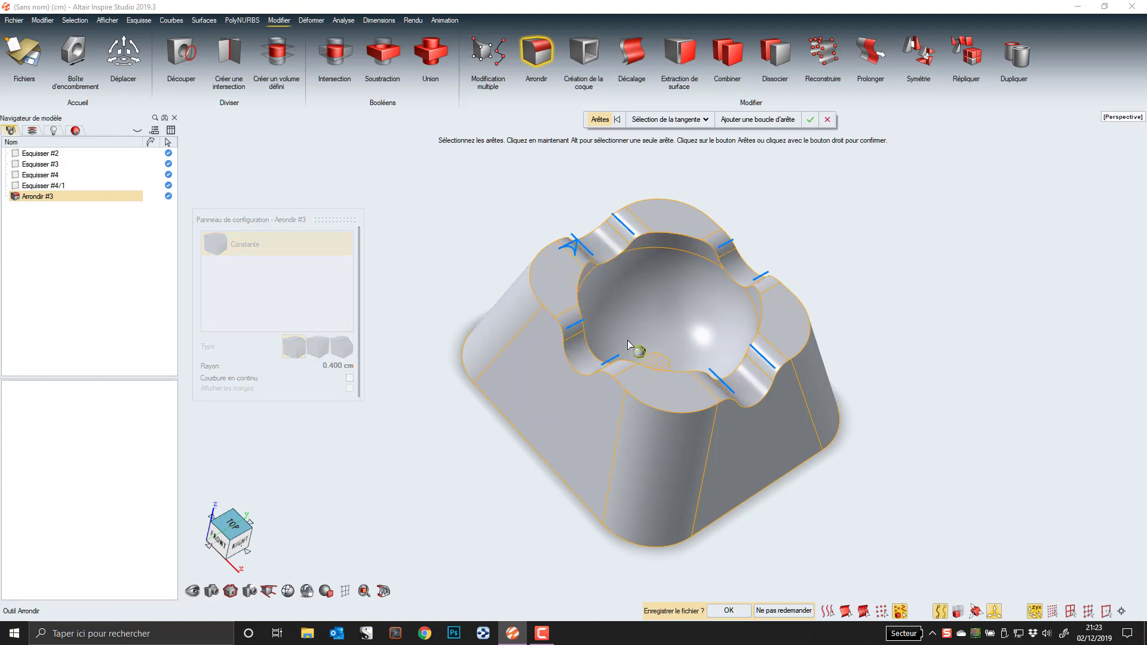
{"action": "left_click", "coordinate": [811, 120]}
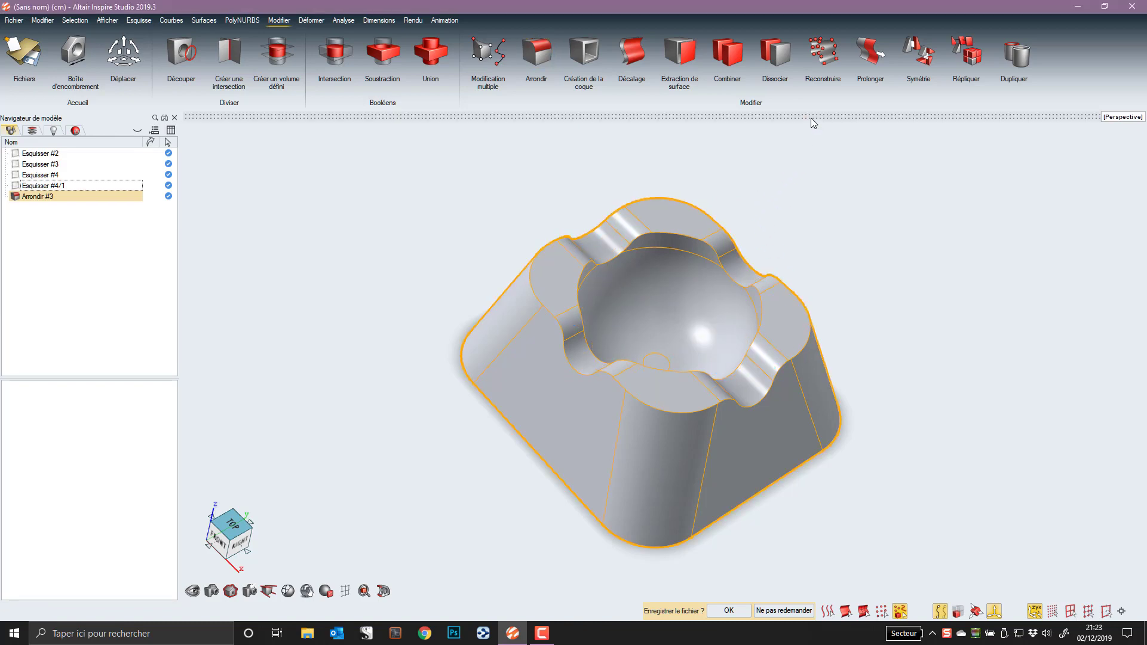
Step: Round the inner and outer edge loops of the notched rim with a radius of about 0.135 cm and confirm
{"action": "left_click", "coordinate": [540, 53]}
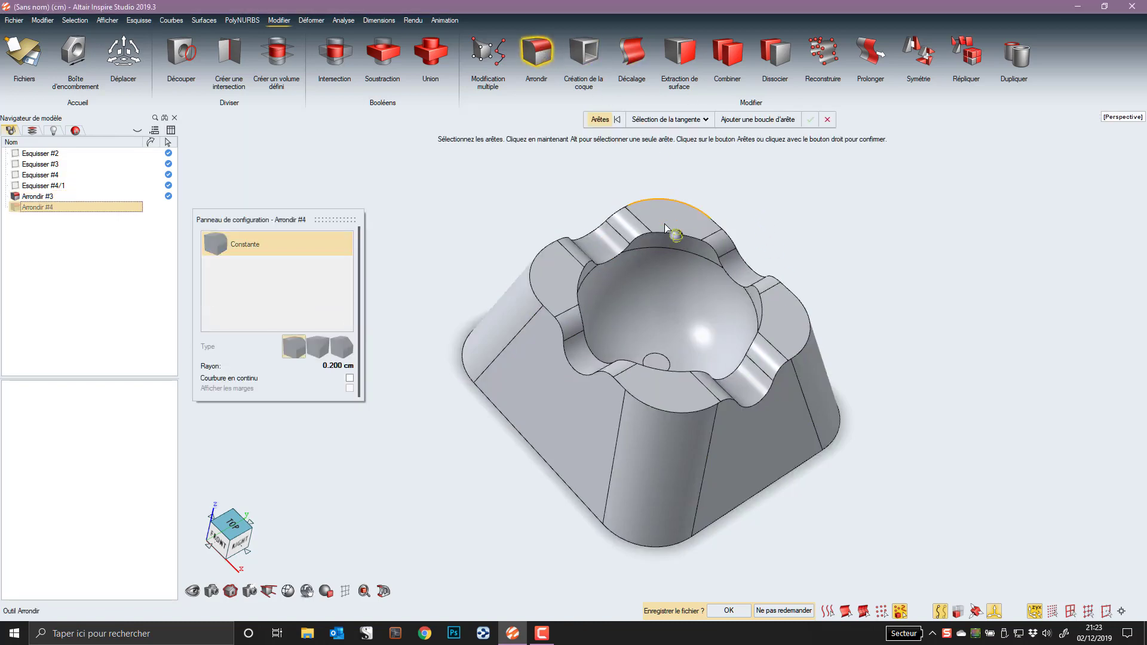
{"action": "left_click", "coordinate": [663, 239]}
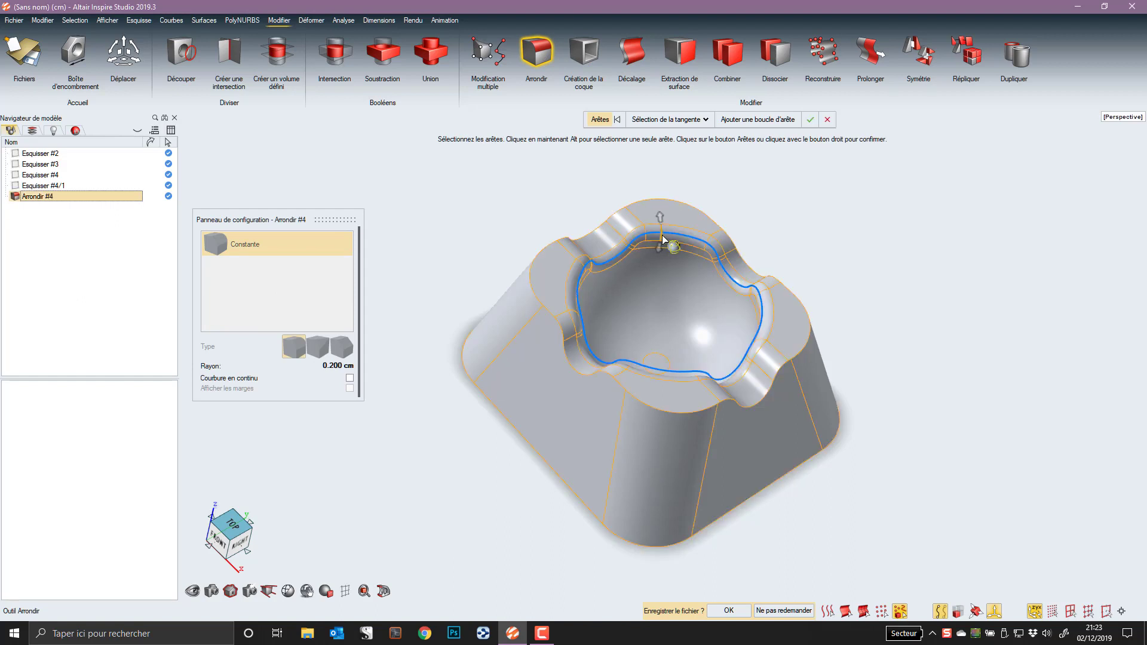
{"action": "left_click", "coordinate": [654, 205]}
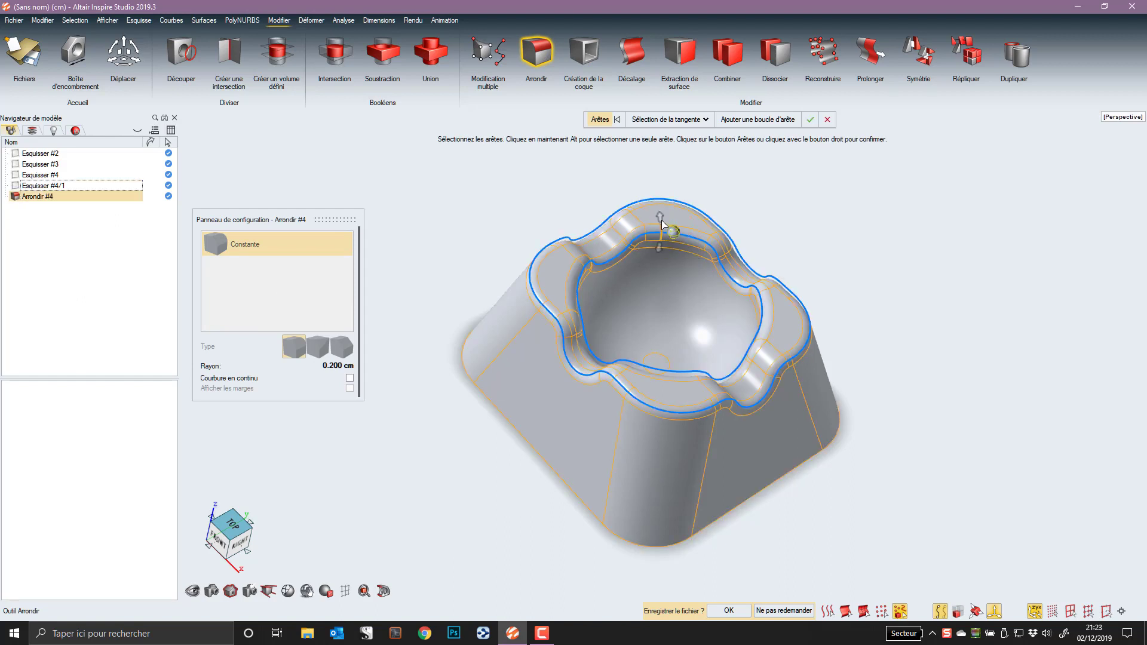
{"action": "left_click_drag", "start_coordinate": [662, 222], "coordinate": [661, 232]}
{"action": "left_click", "coordinate": [664, 205]}
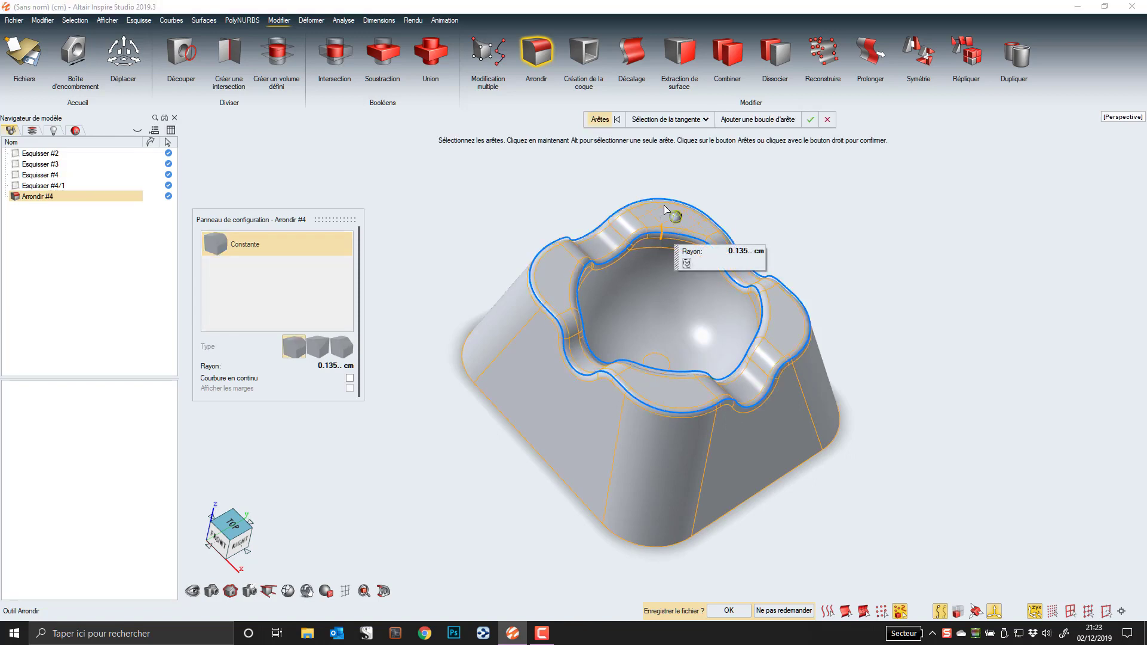
{"action": "left_click", "coordinate": [810, 119]}
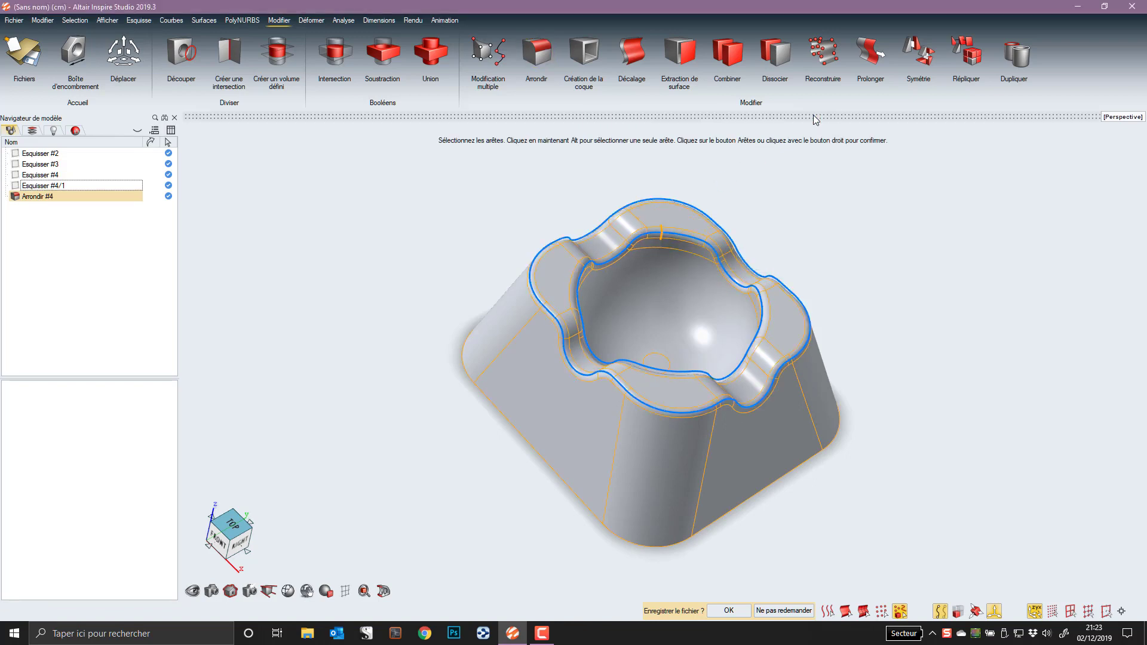
Step: Shell the block by opening its bottom face with a global thickness of 0.14 cm, and confirm
{"action": "right_click_drag", "start_coordinate": [865, 268], "coordinate": [806, 265]}
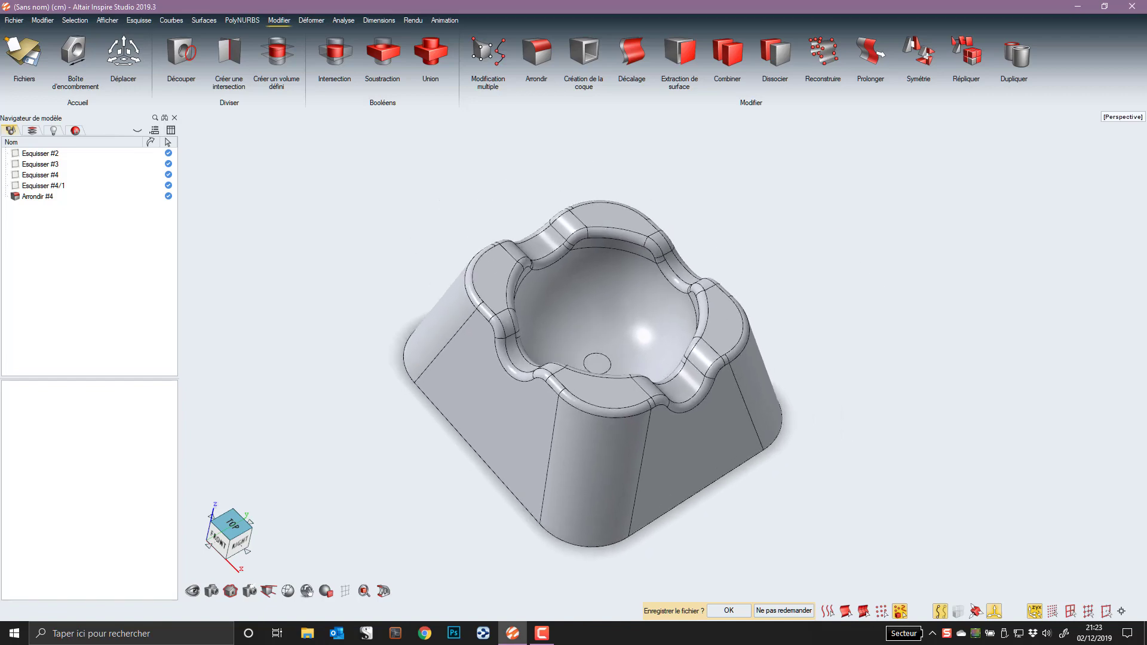
{"action": "middle_click_drag", "start_coordinate": [805, 265], "coordinate": [795, 107]}
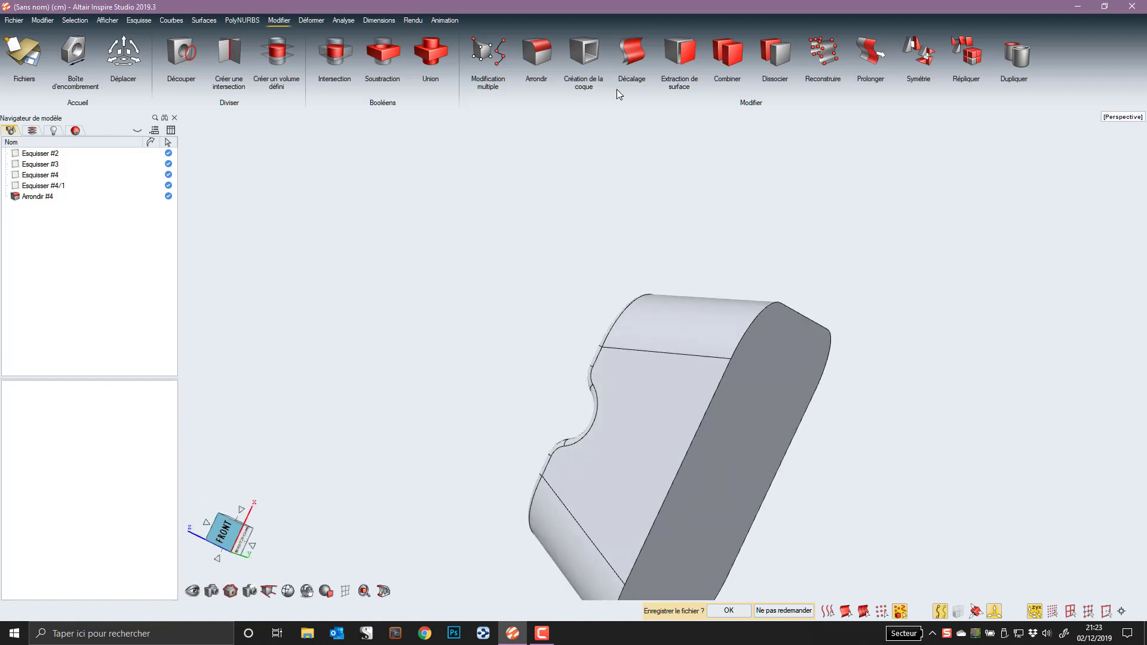
{"action": "left_click", "coordinate": [585, 54]}
{"action": "left_click", "coordinate": [777, 335]}
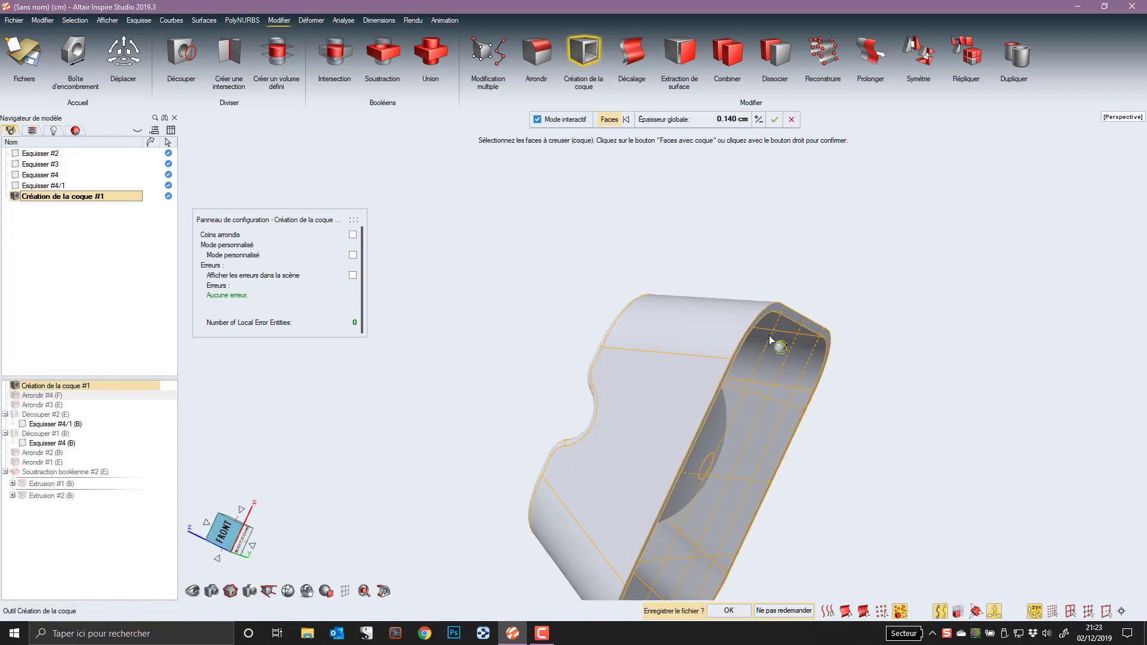
{"action": "left_click", "coordinate": [774, 119]}
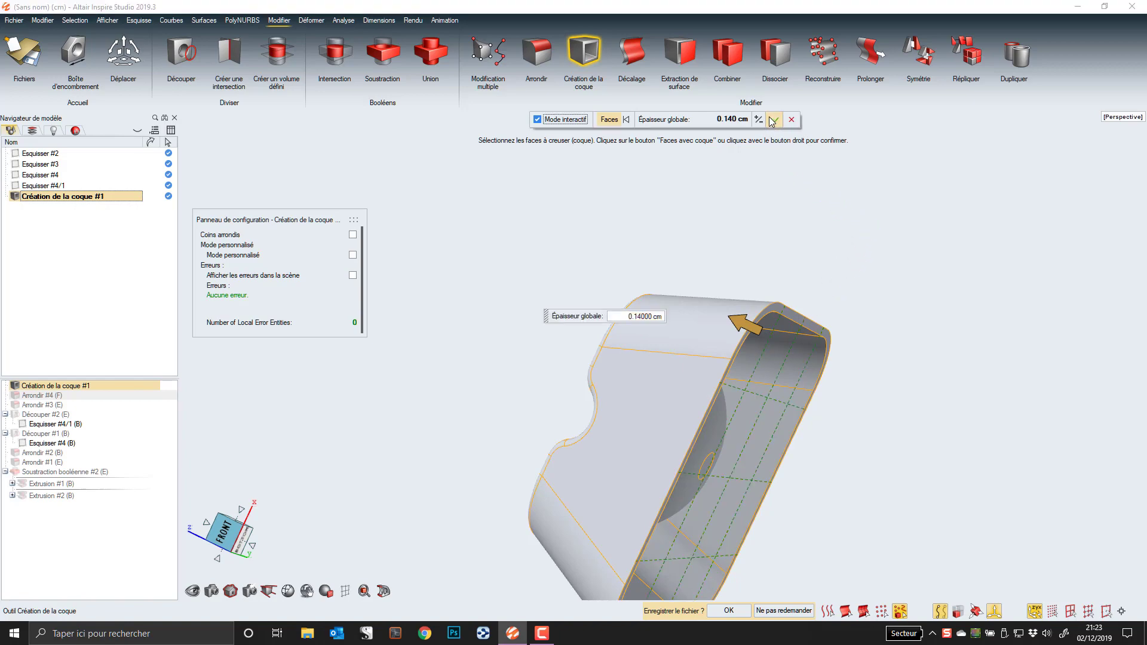
Step: Round the edge loop inside the shell where the side walls meet the underside of the rim, radius 0.2 cm, and confirm
{"action": "right_click_drag", "start_coordinate": [869, 288], "coordinate": [833, 226]}
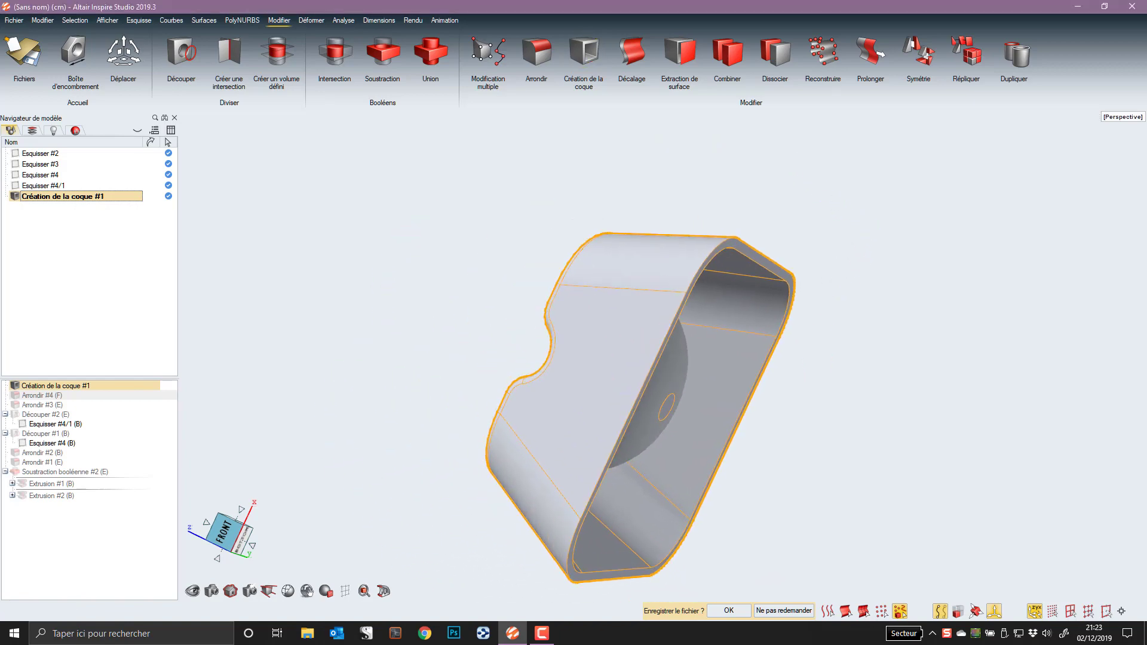
{"action": "middle_click_drag", "start_coordinate": [833, 226], "coordinate": [725, 197]}
{"action": "middle_click_drag", "start_coordinate": [585, 382], "coordinate": [627, 263]}
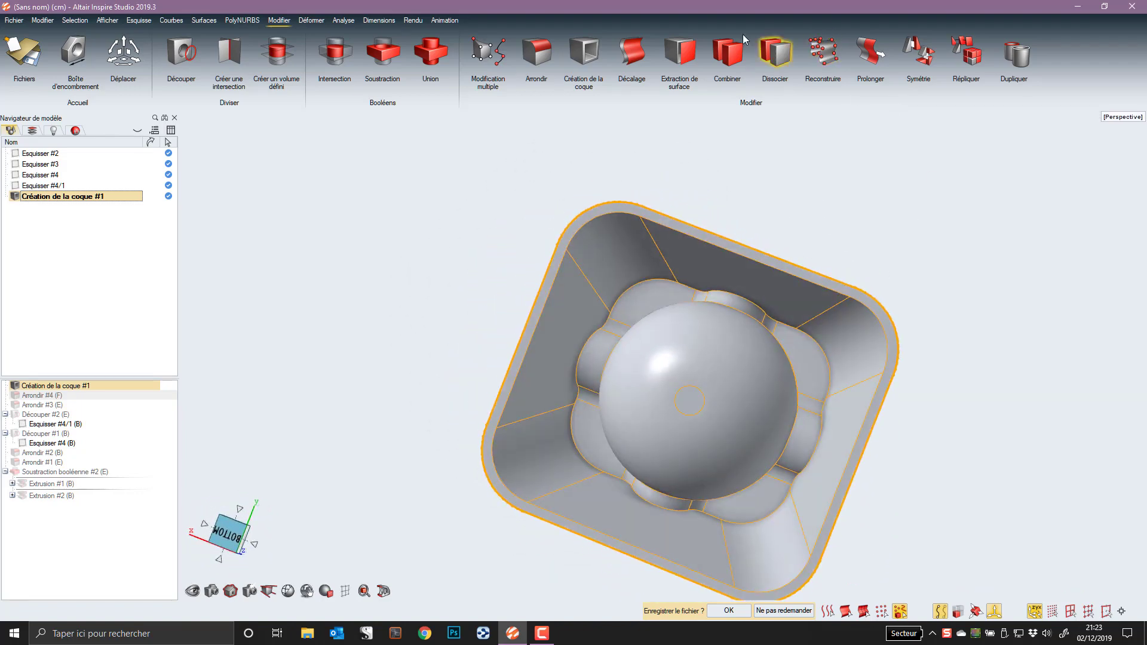
{"action": "left_click", "coordinate": [550, 55]}
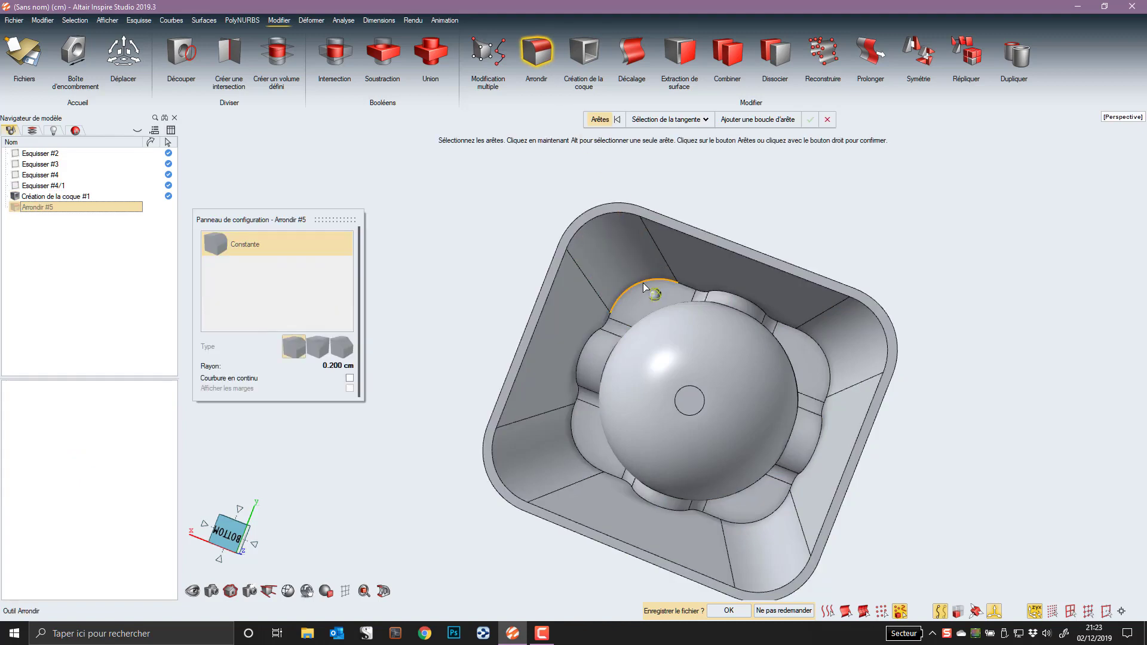
{"action": "left_click", "coordinate": [644, 288]}
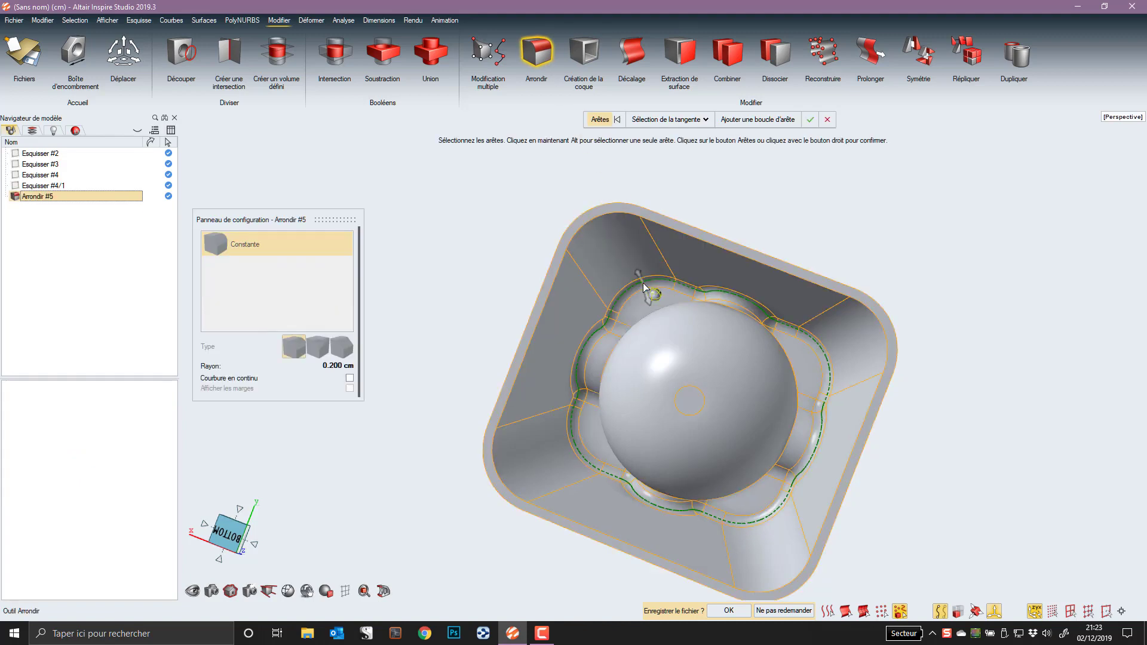
{"action": "right_click", "coordinate": [552, 298]}
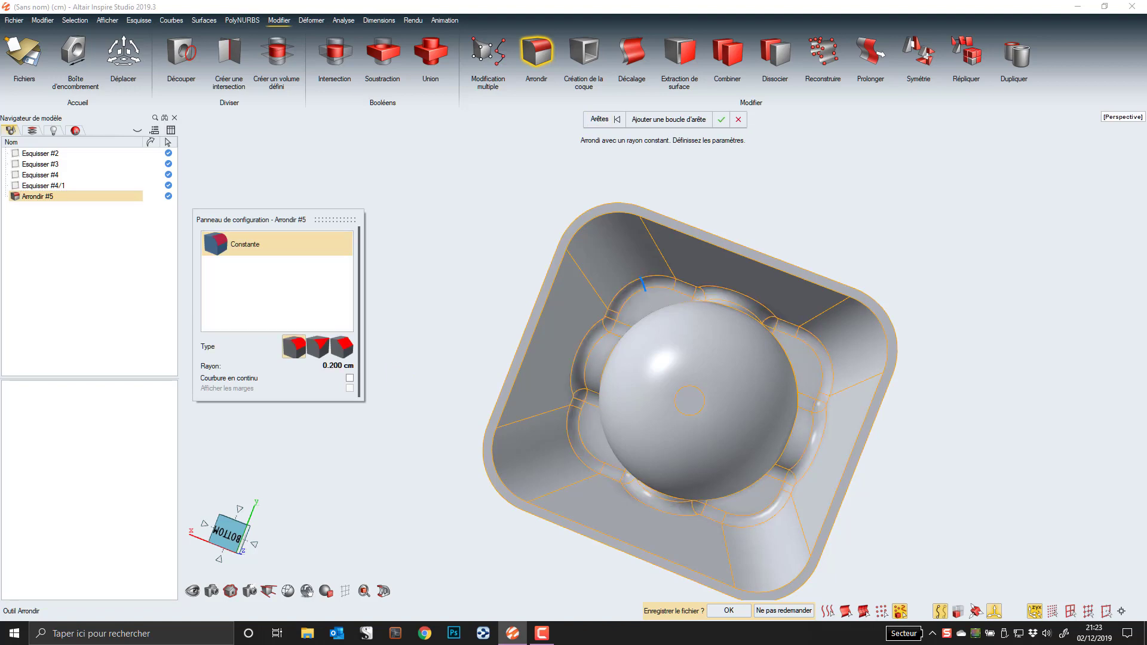
{"action": "right_click", "coordinate": [420, 382]}
{"action": "middle_click_drag", "start_coordinate": [476, 361], "coordinate": [540, 406]}
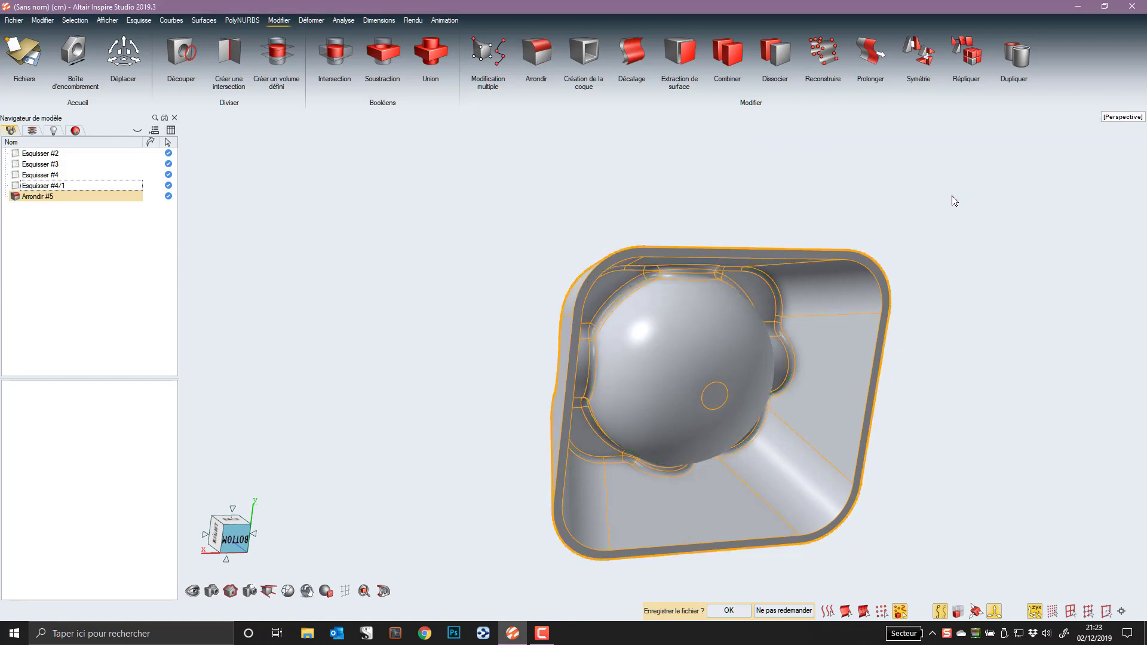
{"action": "right_click_drag", "start_coordinate": [744, 397], "coordinate": [665, 355]}
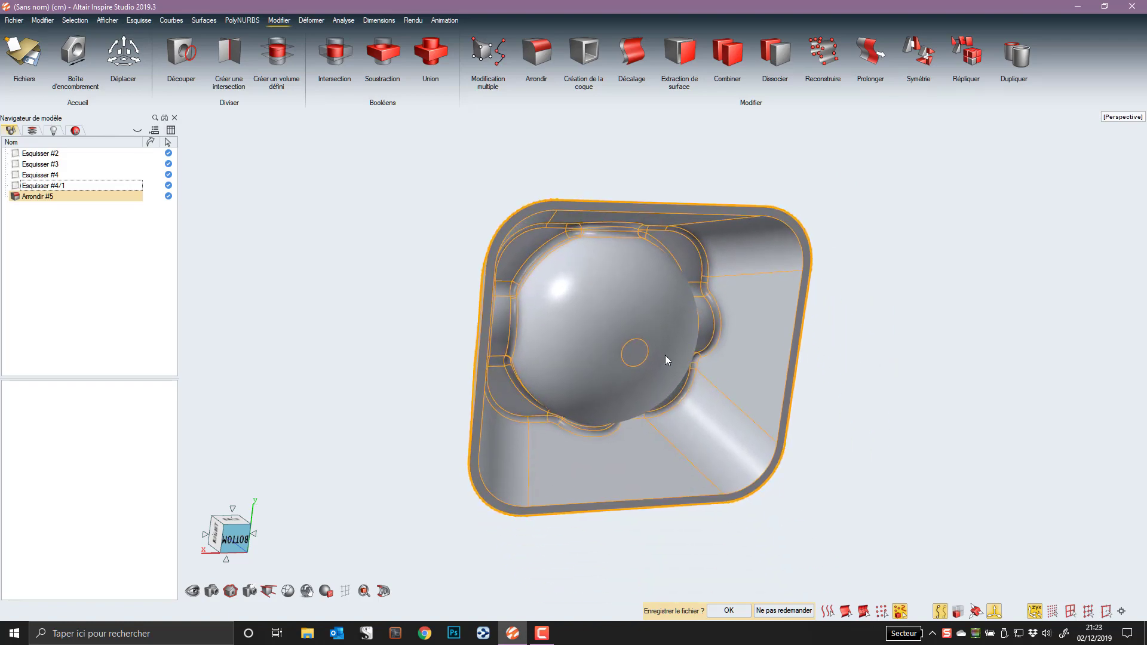
{"action": "middle_click_drag", "start_coordinate": [665, 355], "coordinate": [508, 478]}
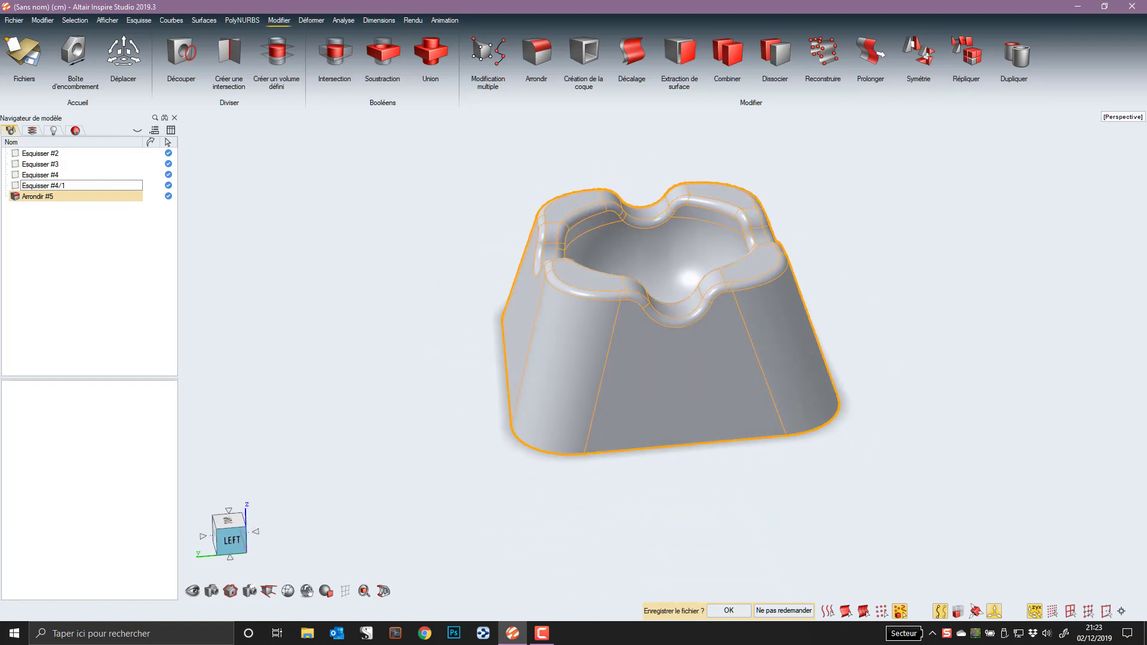
{"action": "scroll", "coordinate": [763, 141], "scroll_direction": "up", "scroll_amount": 2}
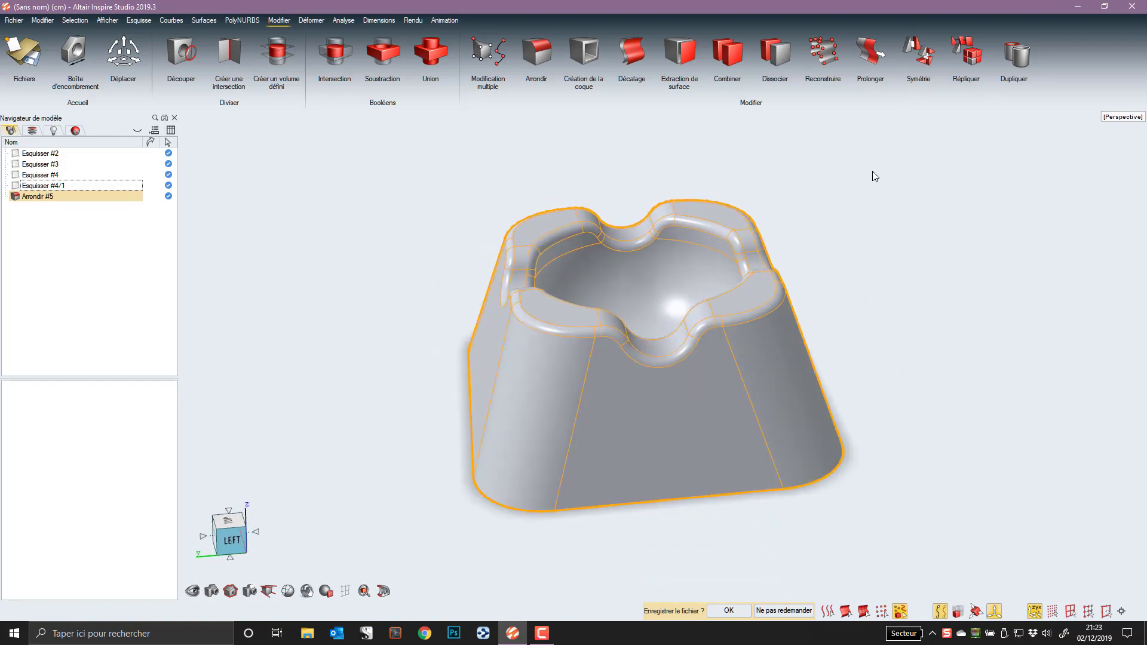
{"action": "middle_click_drag", "start_coordinate": [893, 241], "coordinate": [995, 252]}
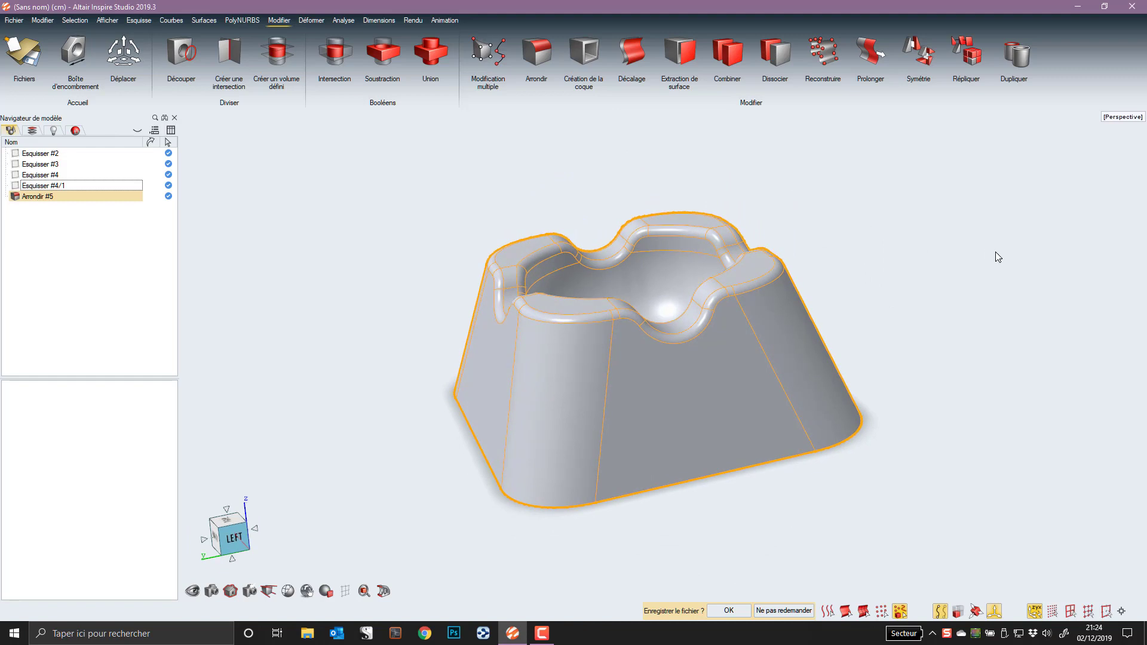